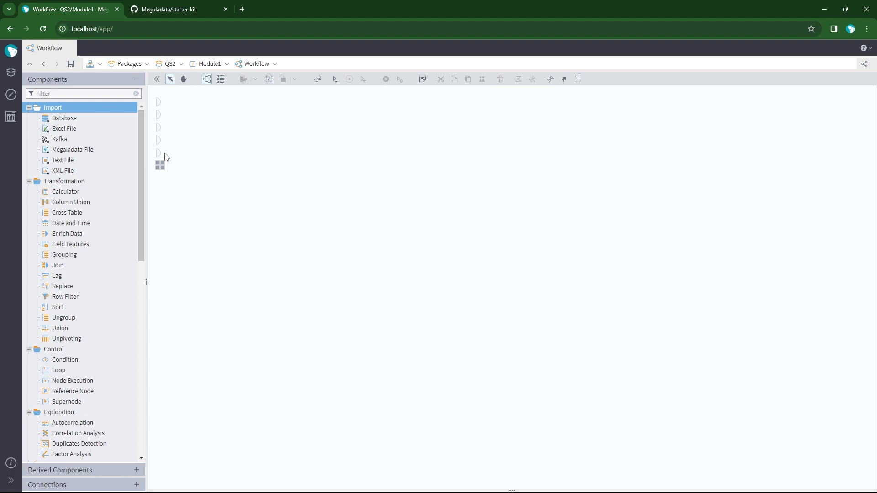
Step: Add a Megaladata File import node to the workflow and select abcDatasetAlco.mgd as its source file
drag(100, 149, 272, 201)
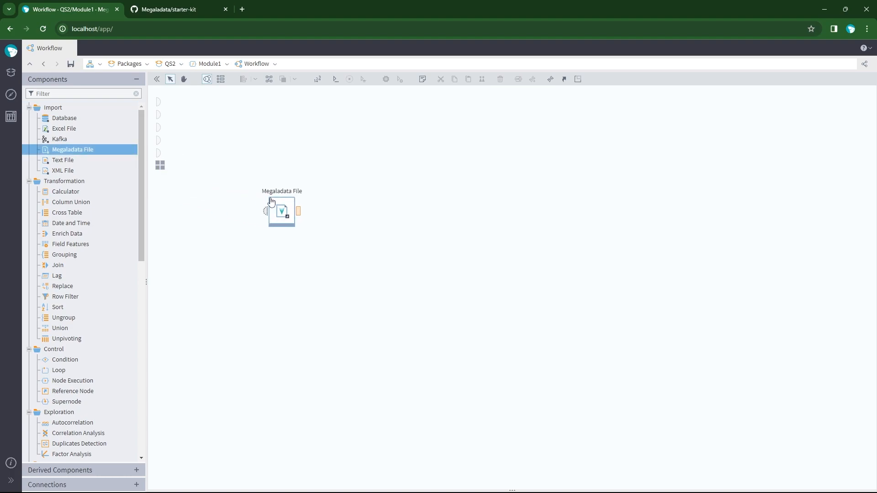
click(294, 211)
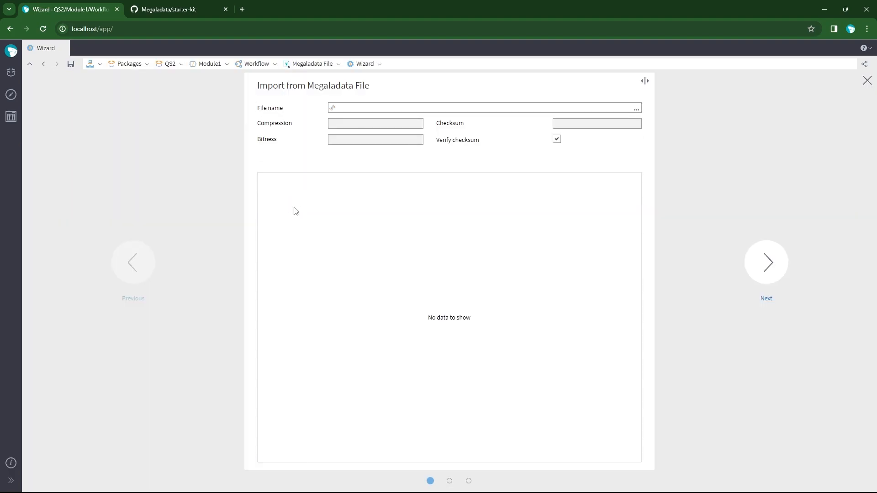
click(636, 109)
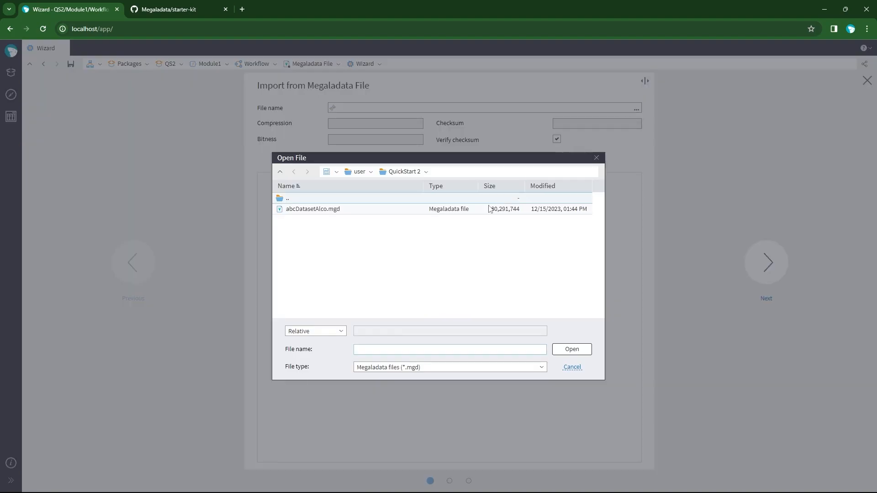
click(470, 216)
click(572, 349)
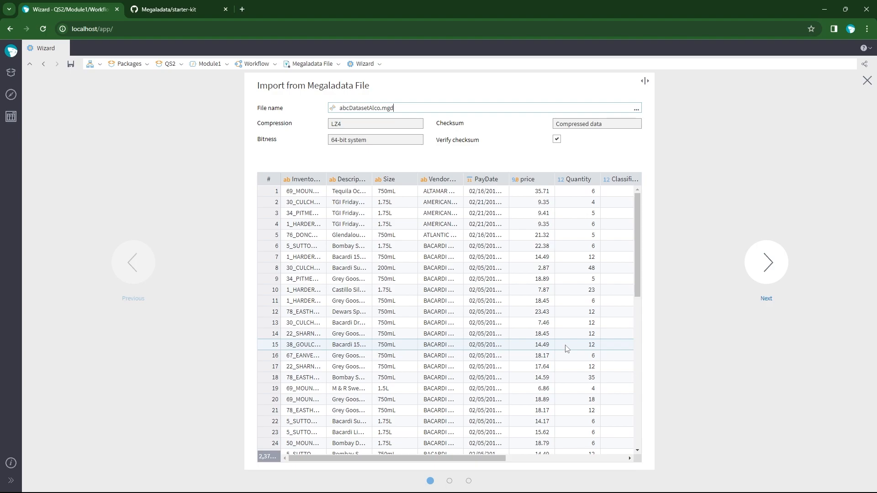
Step: Check the loaded data, keep the default column mapping and caption, and run the import node
drag(503, 460, 470, 464)
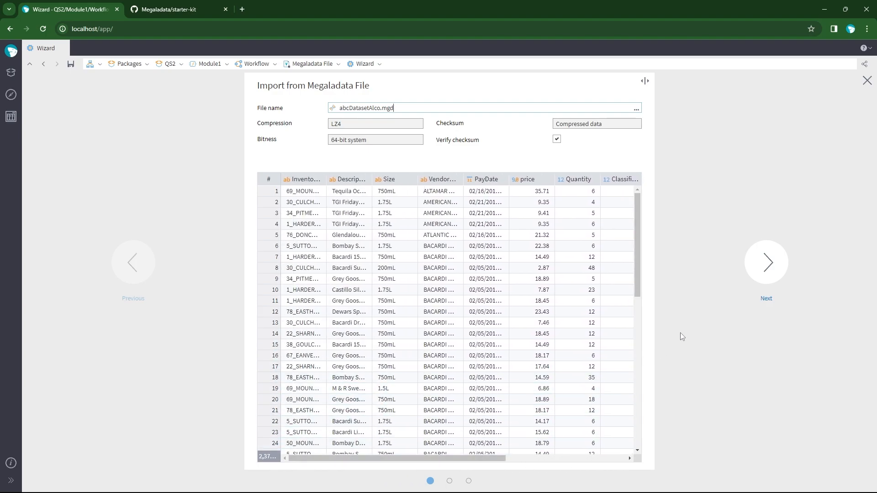
click(761, 278)
click(761, 281)
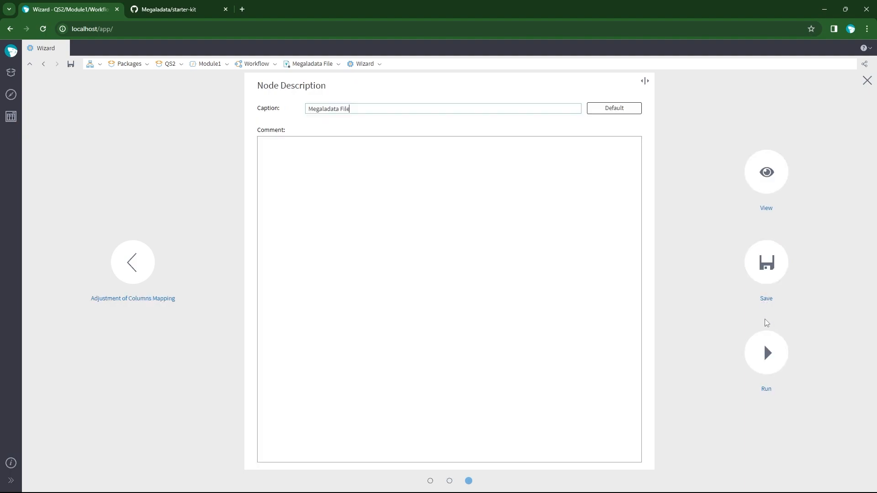
click(763, 344)
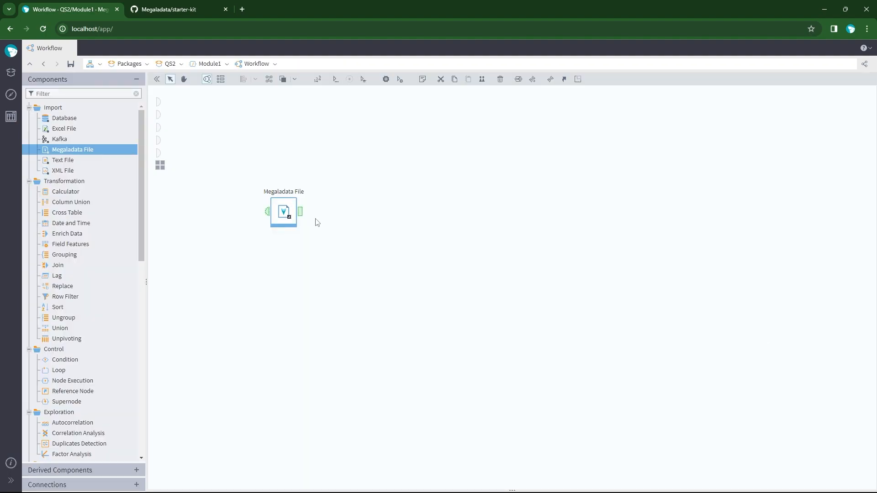
Step: Preview the imported data set and its row count, and check the import's time among the completed processes
click(301, 213)
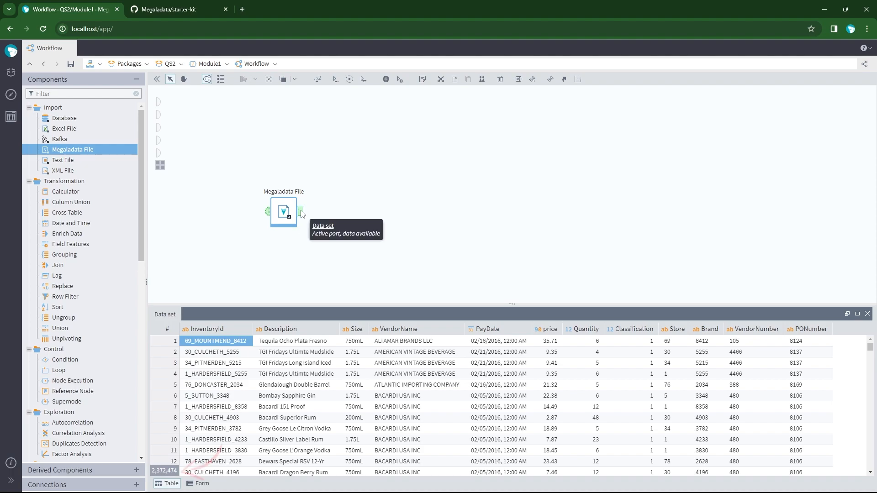
mouse_move(168, 478)
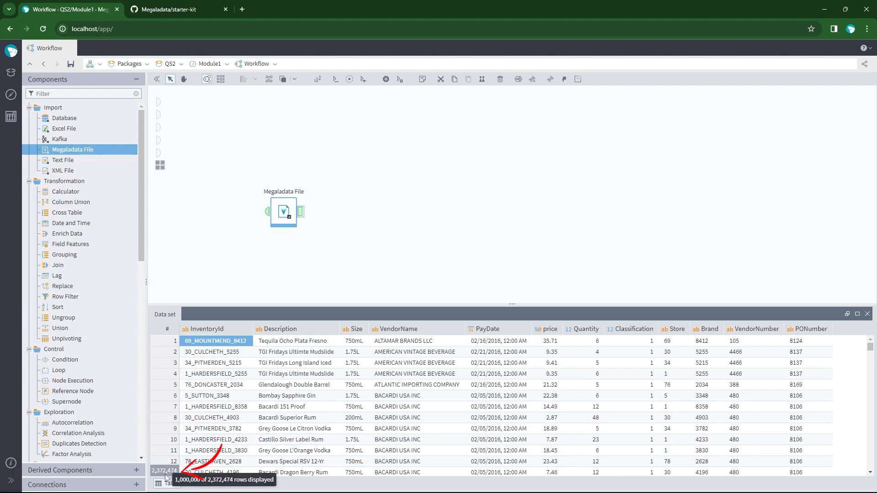
click(11, 463)
right_click(280, 436)
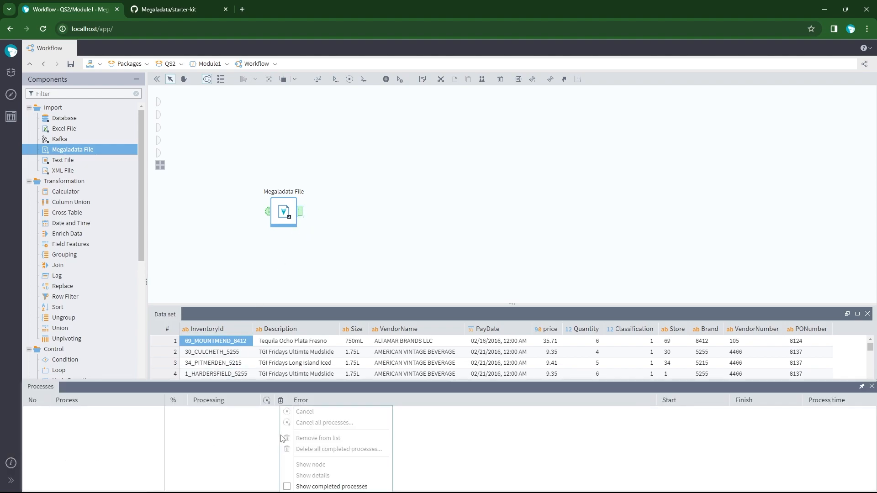
click(315, 487)
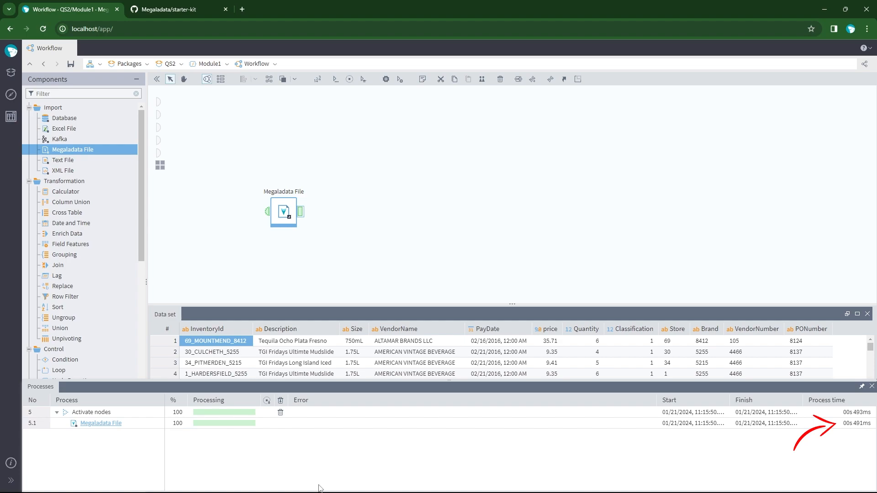
click(872, 386)
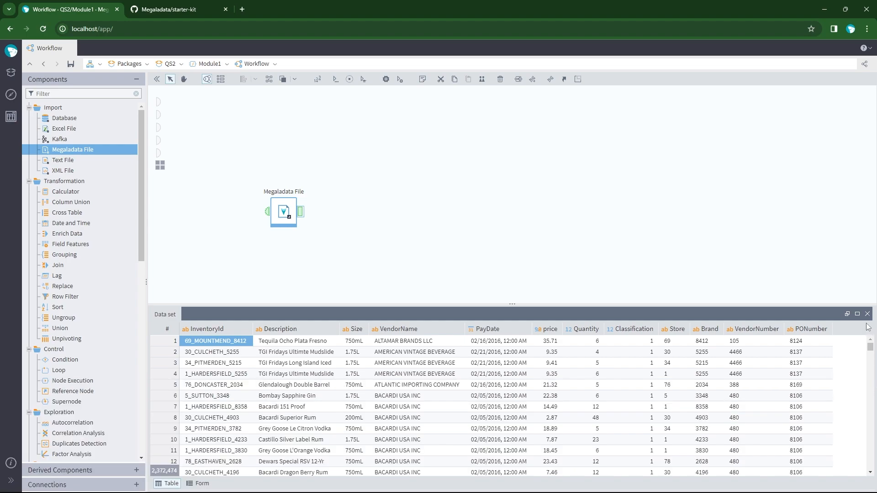
click(867, 314)
Step: Add a Data Quality visualizer for the Megaladata File node's data set and open it with its results calculated
click(279, 219)
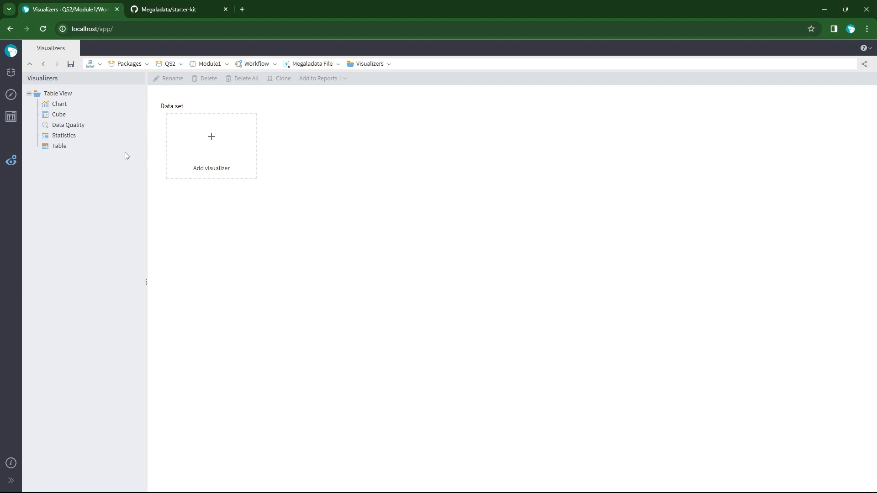
drag(83, 130, 210, 145)
double_click(212, 149)
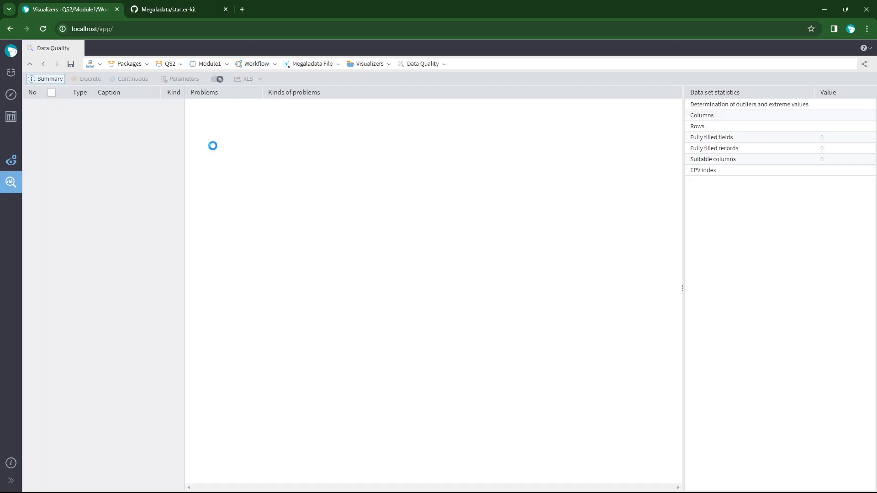
click(433, 298)
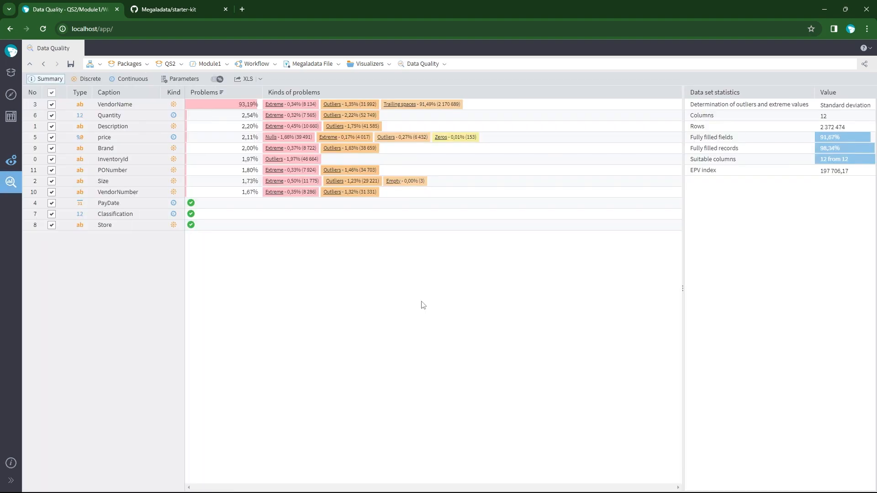
Step: Examine the zero values reported for the price field in the data quality details, and return to the workflow
click(451, 139)
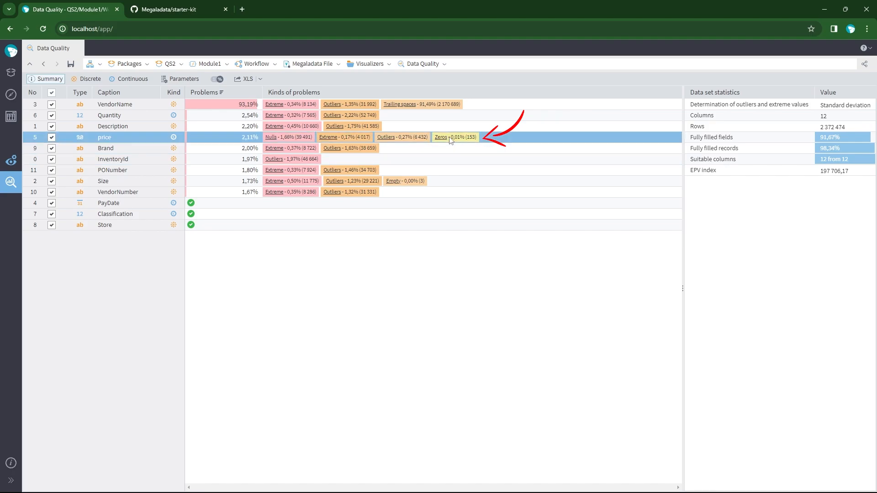
click(449, 139)
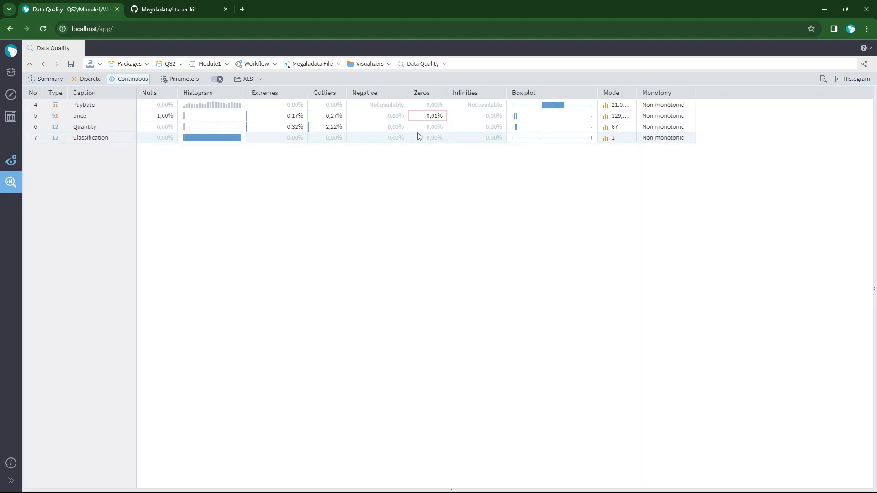
click(315, 64)
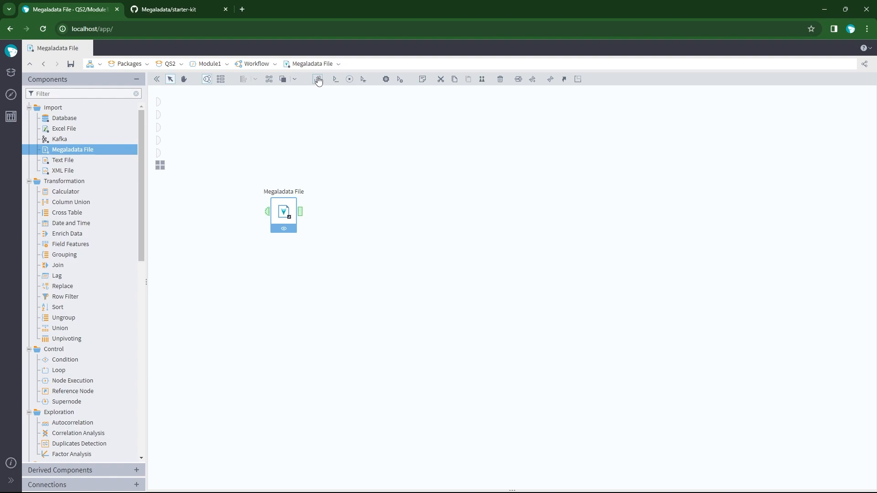
Step: Add an Imputation node fed by the Megaladata File node's output and open its settings
scroll(82, 288, down, 7)
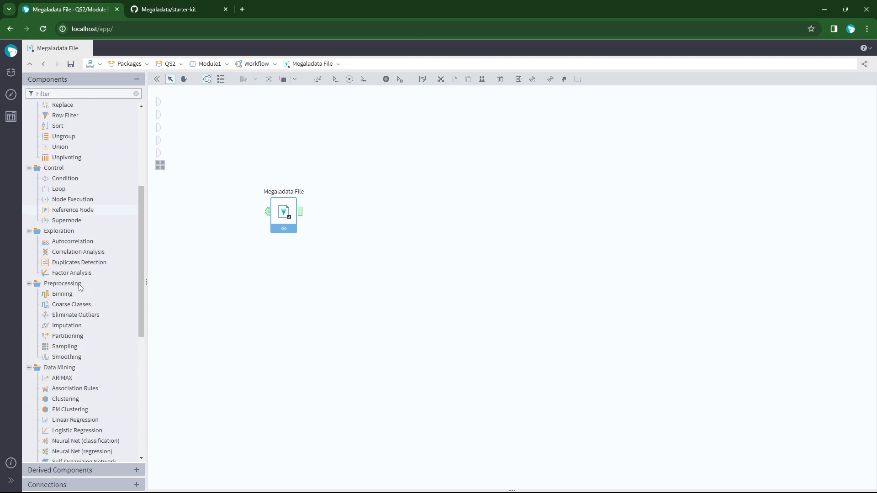
drag(79, 188, 383, 206)
click(381, 205)
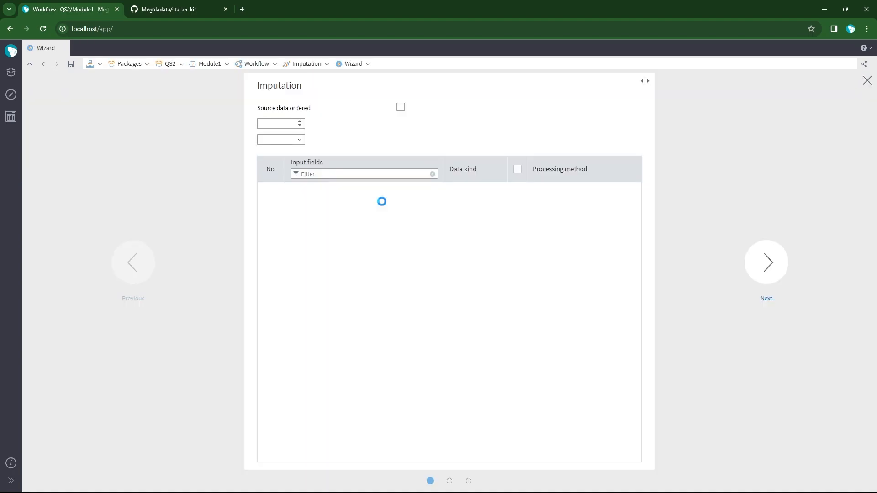
Step: Set the price field's processing method to Delete records, keep the remaining wizard defaults, and run the Imputation node
click(518, 243)
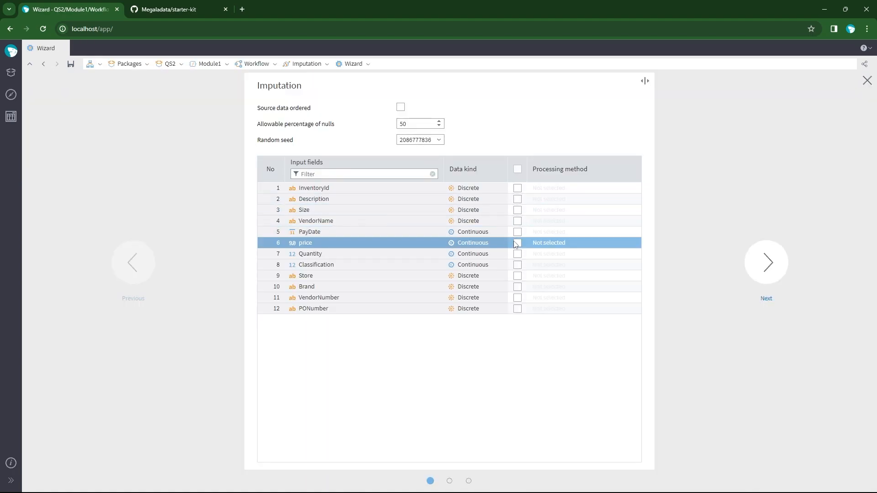
click(583, 243)
click(596, 320)
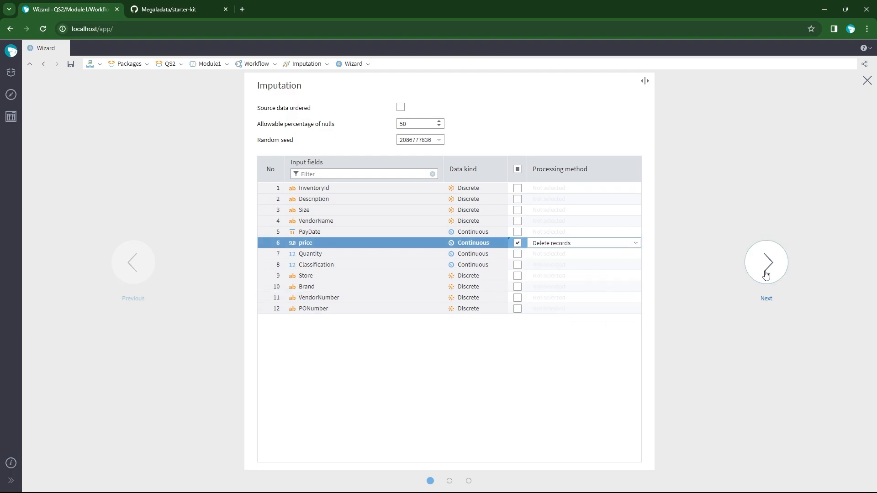
click(766, 274)
click(766, 275)
click(764, 344)
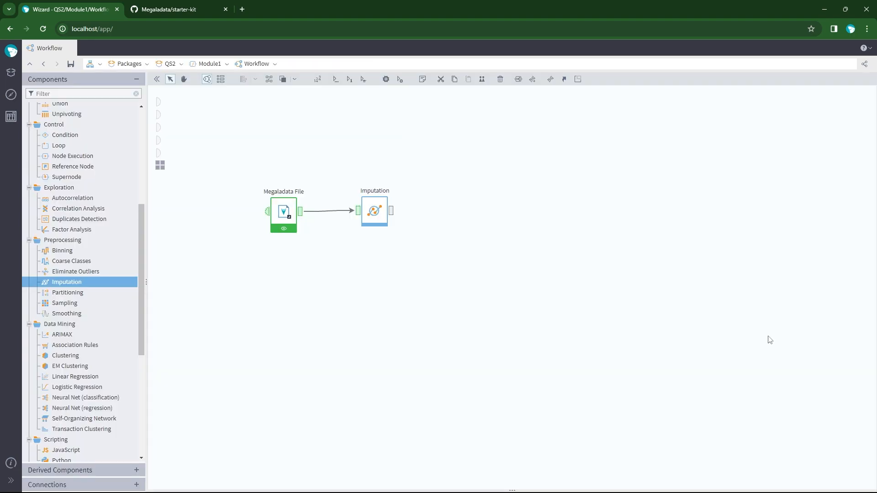
Step: Add a Table visualizer for the Imputation node's output data set and open it
click(366, 220)
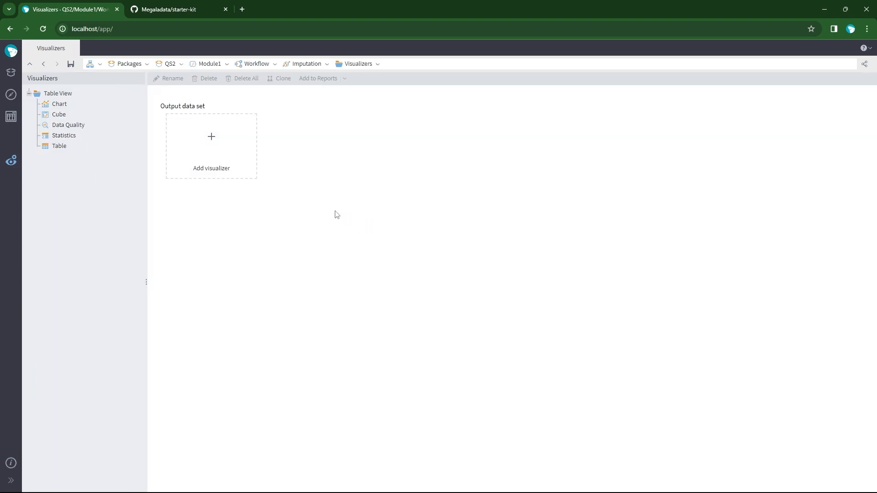
drag(88, 143, 231, 147)
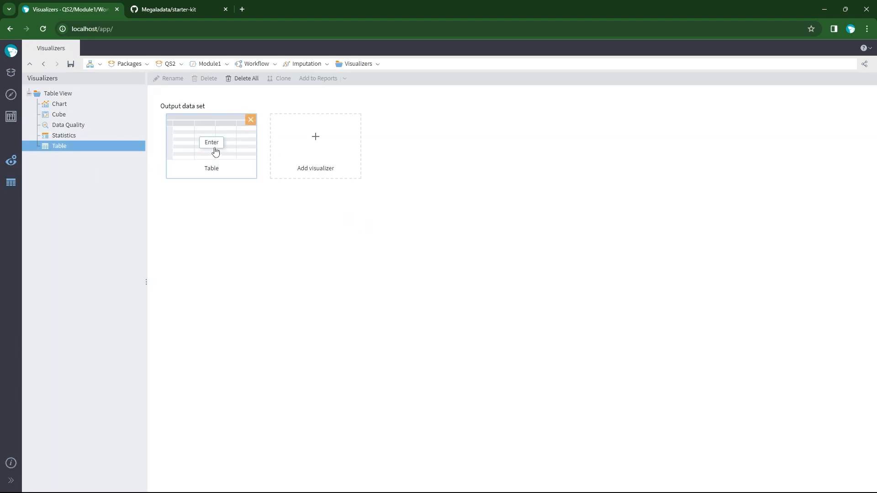
double_click(216, 149)
Step: Inspect the imputed table, especially the price and Quantity columns, and return to the workflow
scroll(216, 152, down, 4)
scroll(216, 152, up, 5)
click(399, 104)
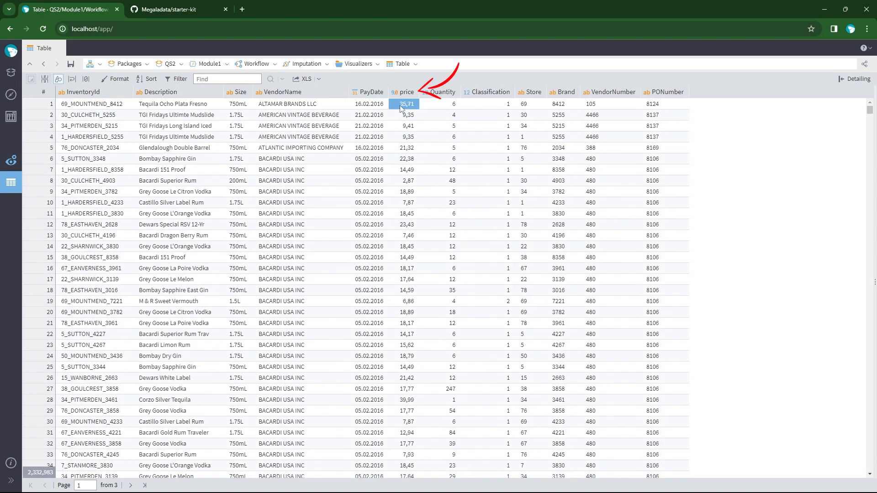
click(446, 104)
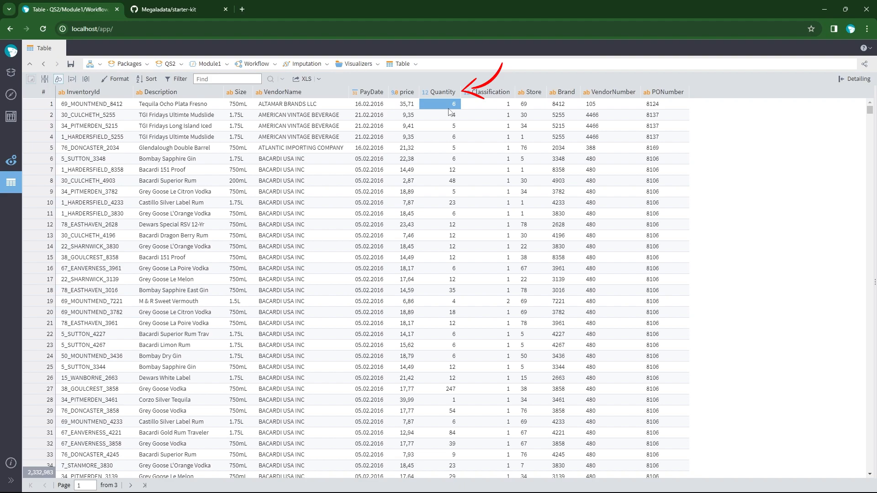
click(255, 63)
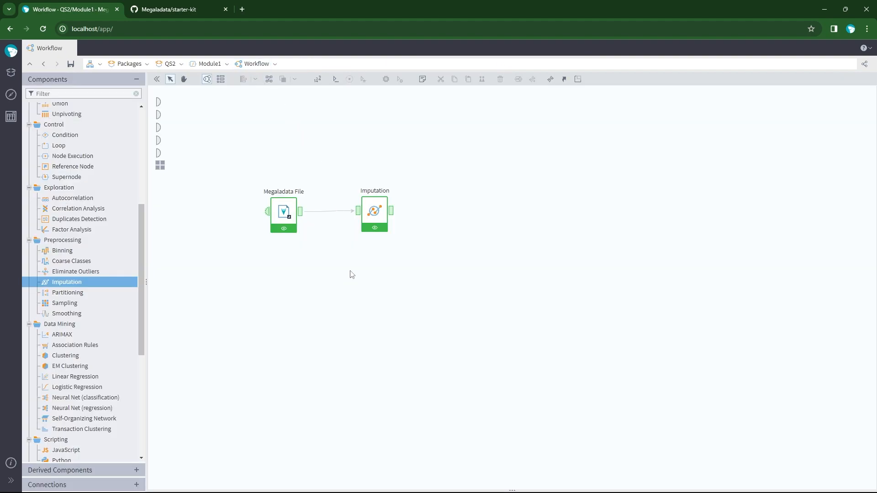
Step: Add a Calculator node fed by the Imputation node's output and open its settings
scroll(117, 187, up, 5)
drag(117, 191, 477, 205)
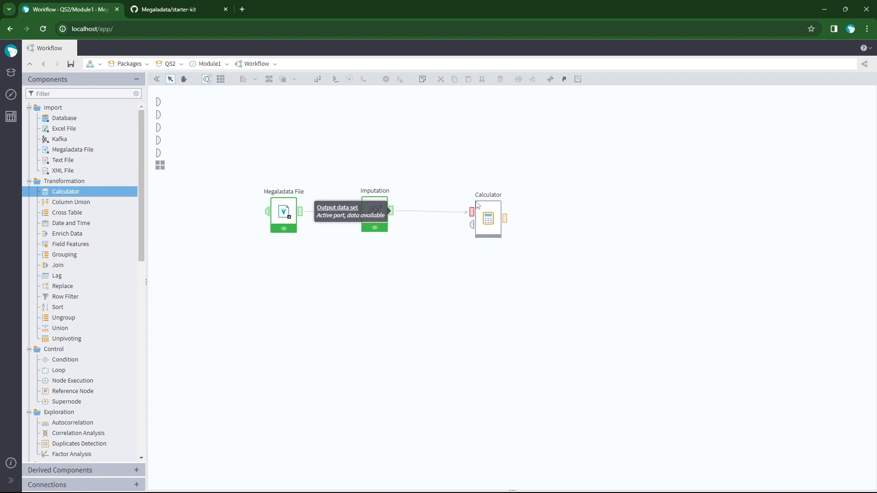
click(498, 220)
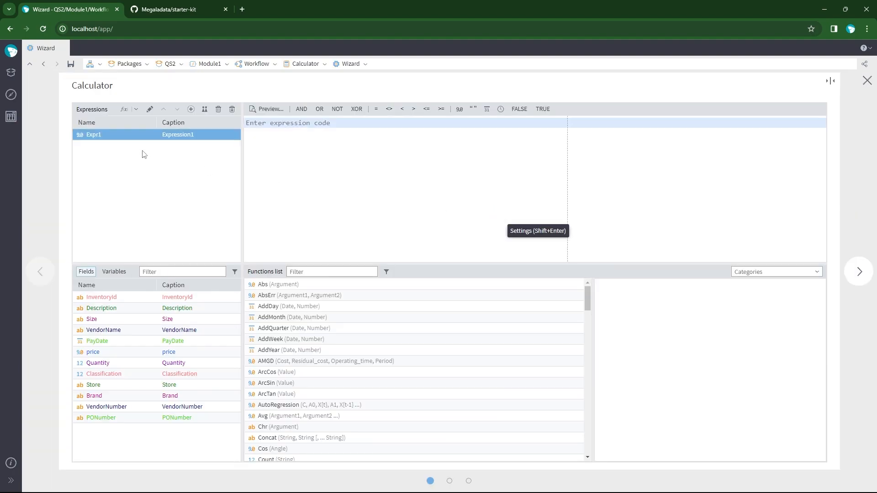
Step: Name the first calculator expression PurchaseAmount and give it the caption Purchase Amount
double_click(133, 135)
text(PurchaseAmount)
key(Return)
double_click(184, 135)
text(PurchaseAmount)
key(Return)
Step: Define the PurchaseAmount expression as price*Quantity
double_click(196, 352)
text(*)
double_click(196, 362)
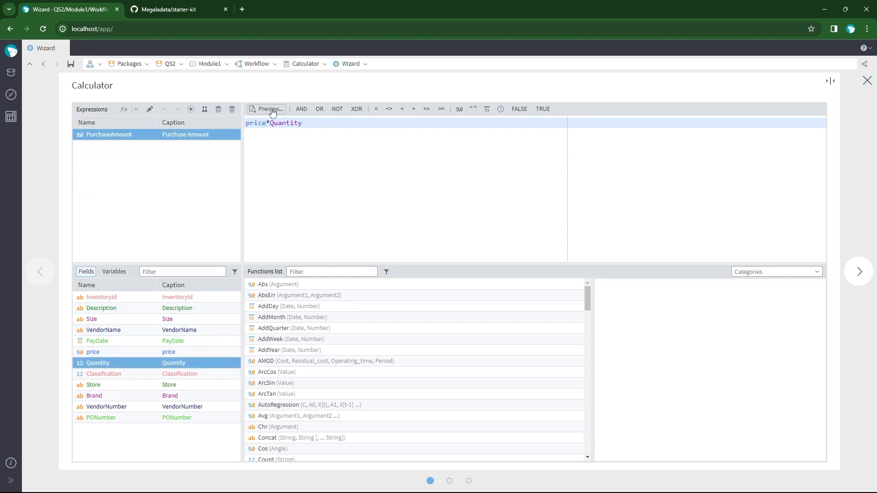
Step: Preview the calculated Purchase Amount values, complete the wizard, and run the Calculator node
click(267, 108)
scroll(416, 202, down, 5)
scroll(416, 202, up, 5)
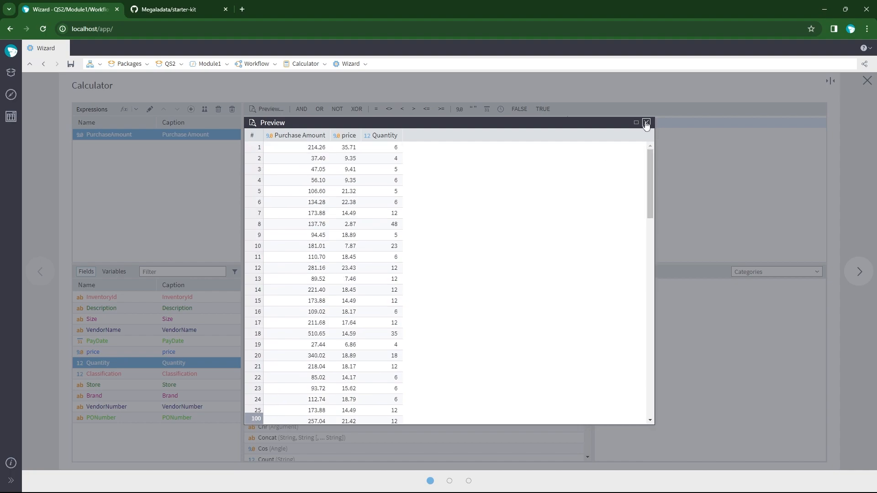
click(646, 122)
click(859, 274)
click(862, 327)
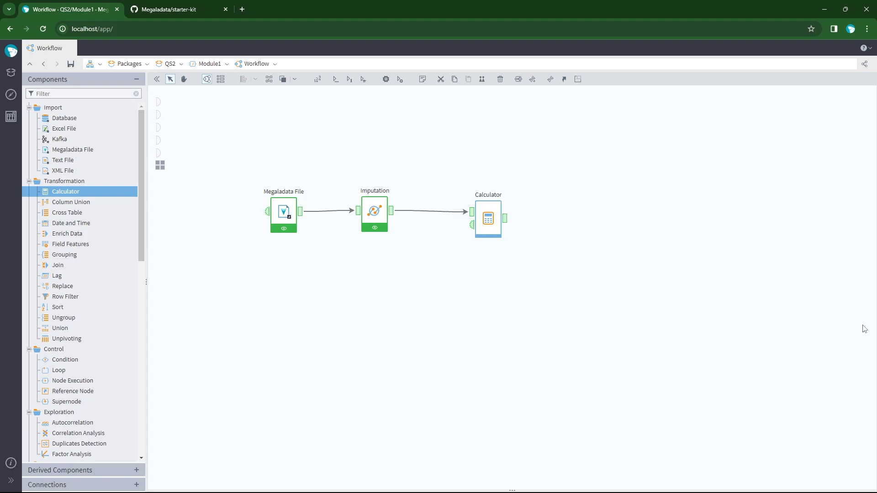
Step: Switch to the Megaladata starter-kit repository on GitHub and read the README's Installation instructions
key(ctrl+Tab)
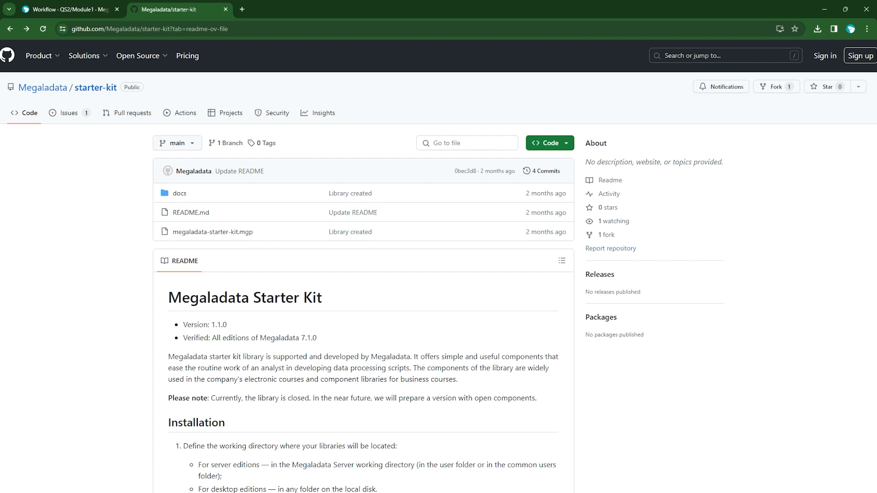
scroll(363, 265, down, 6)
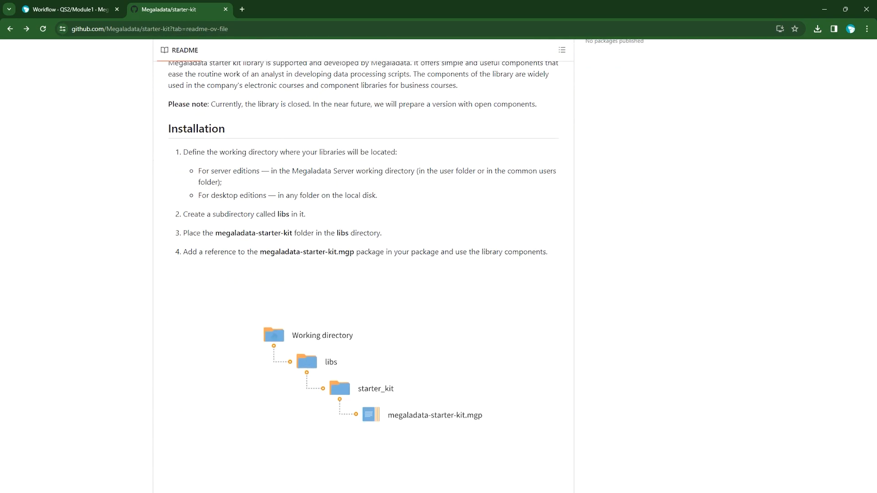
Step: Review the README's requirements and components list, and read the documentation page of the ABC analysis component
scroll(363, 264, down, 6)
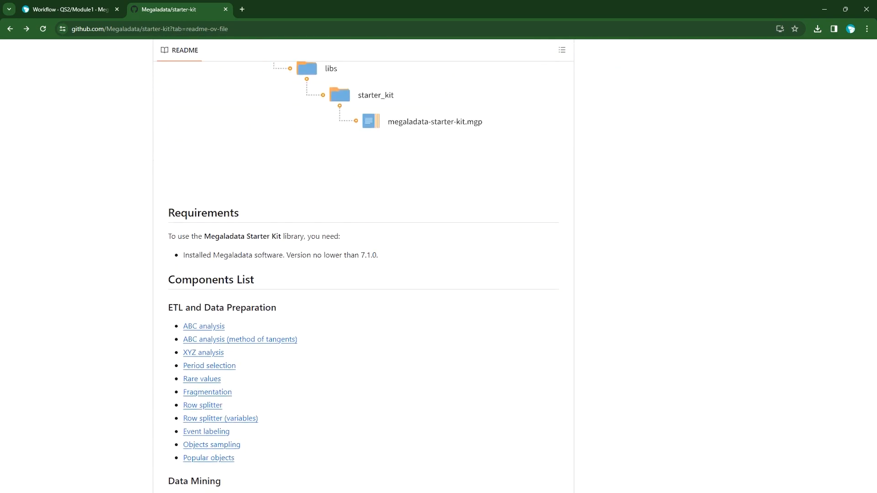
scroll(363, 265, down, 4)
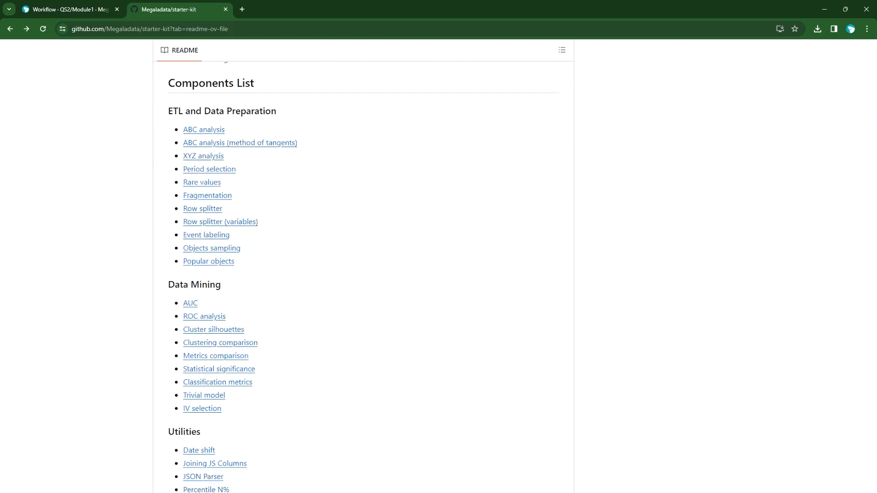
scroll(363, 265, down, 2)
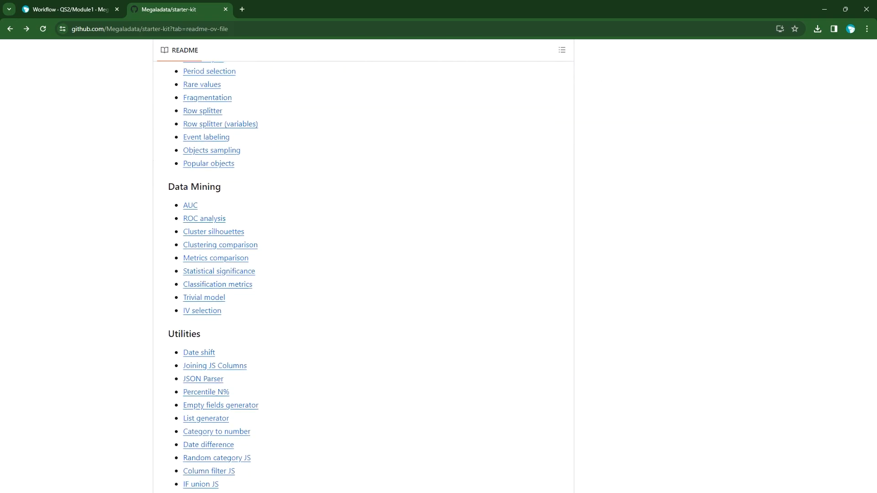
scroll(363, 265, down, 2)
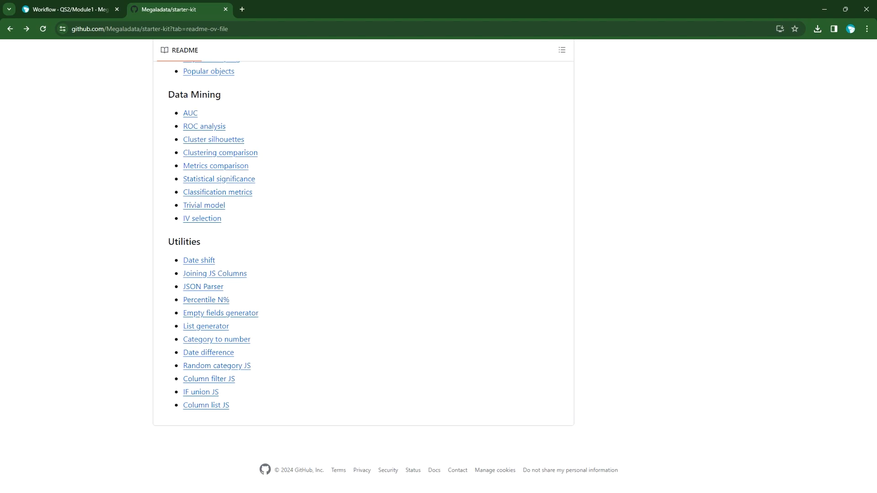
scroll(364, 265, up, 4)
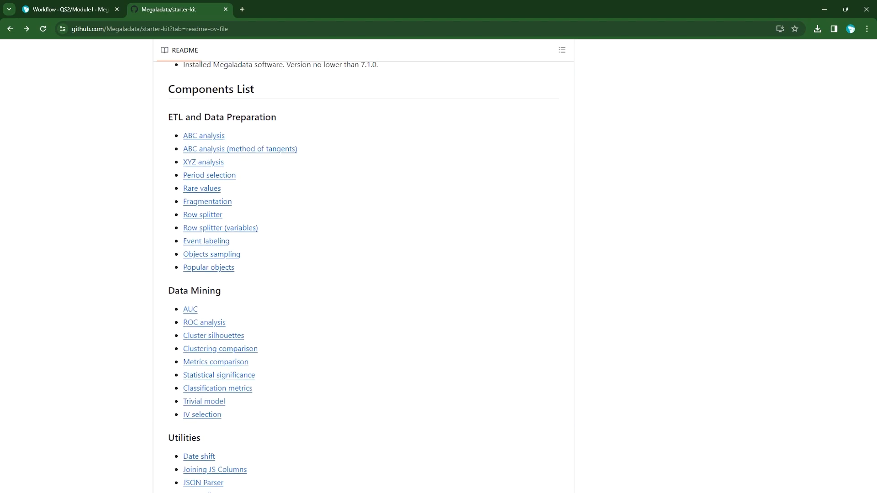
click(203, 137)
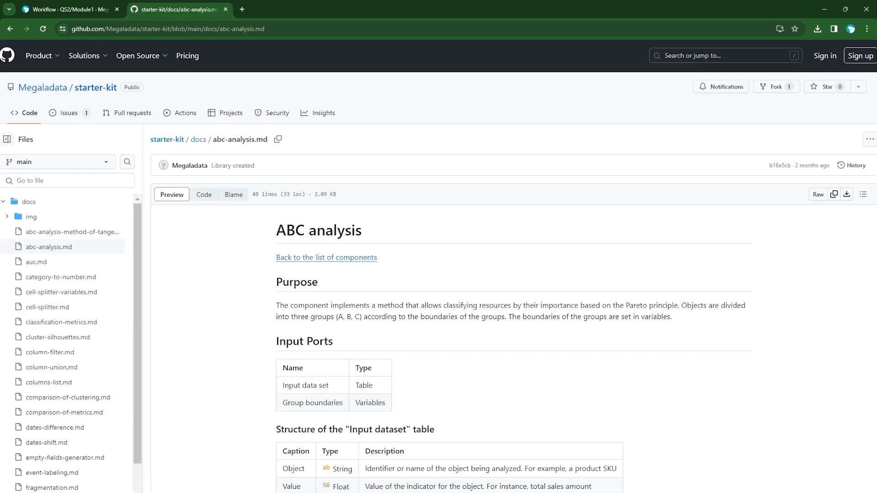
scroll(457, 320, down, 6)
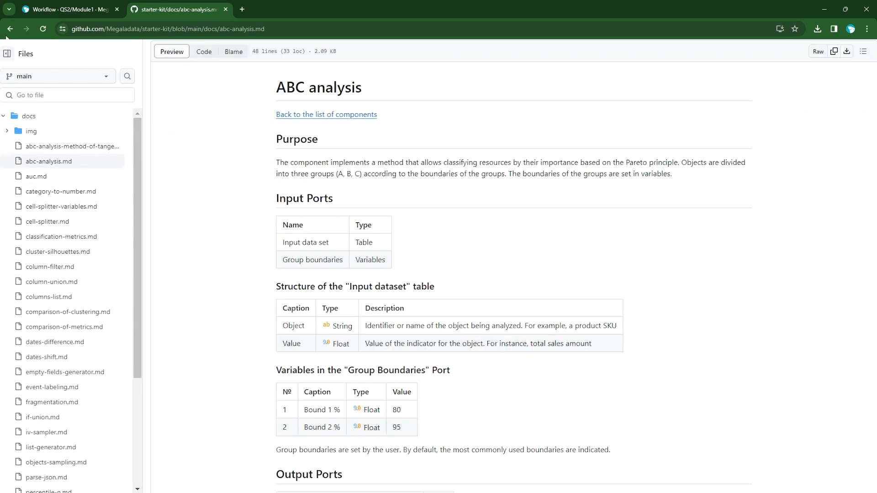
Step: Return to the starter-kit repository page and download the repository as a ZIP archive
click(9, 29)
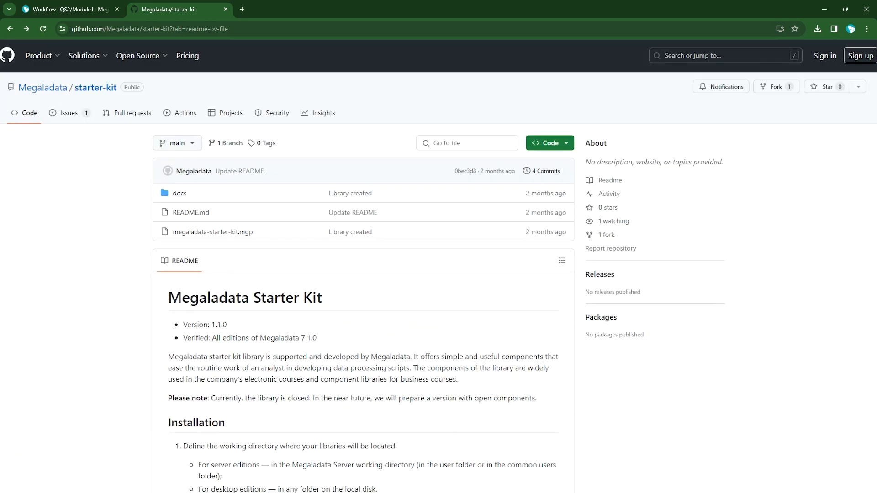
click(550, 143)
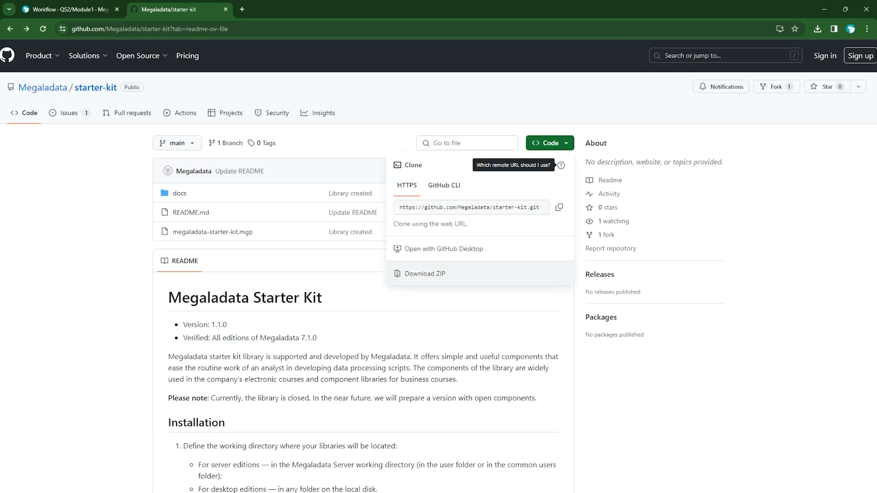
click(424, 274)
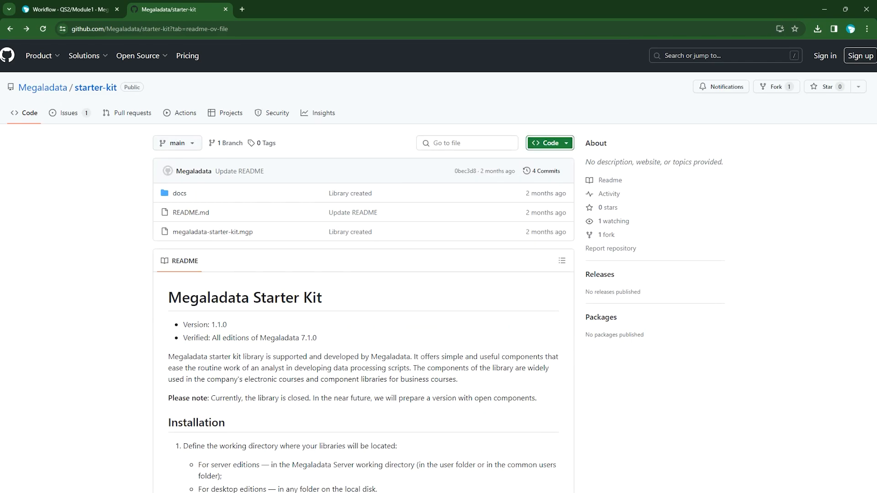
Step: Switch to Megaladata and create a folder named Libs in the user directory of the file storage
click(69, 9)
click(11, 117)
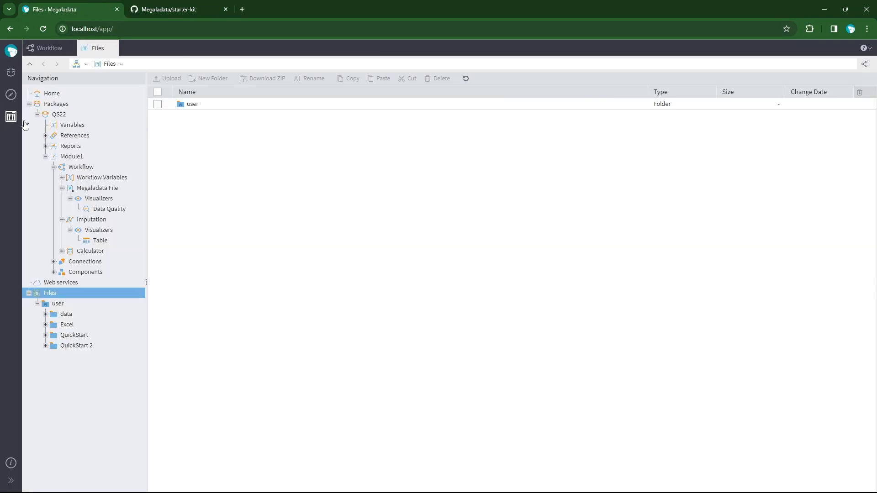
double_click(211, 105)
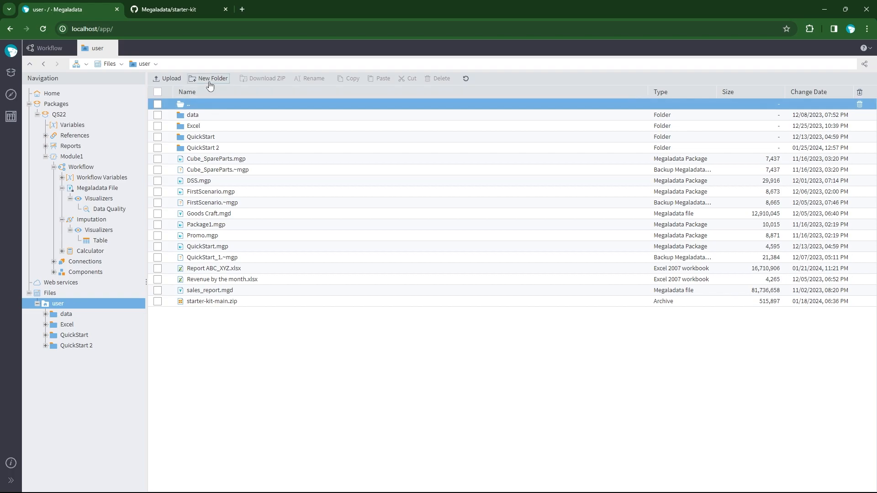
click(210, 81)
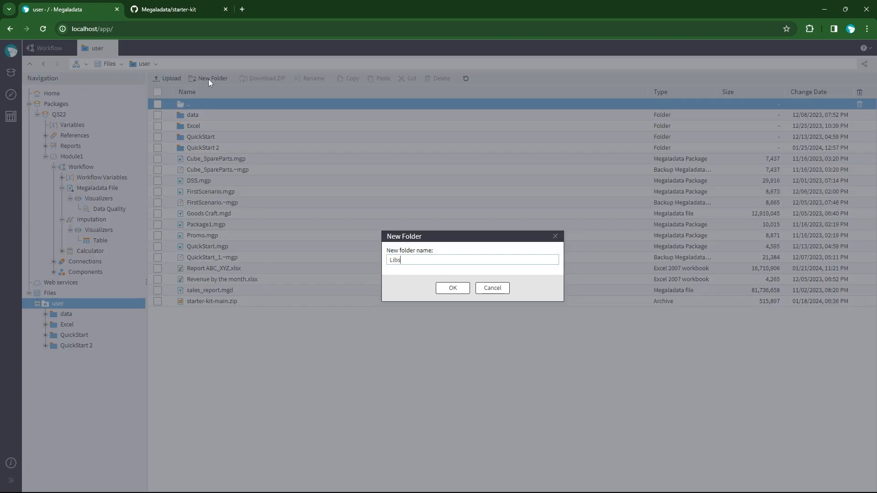
text(Libs)
click(461, 289)
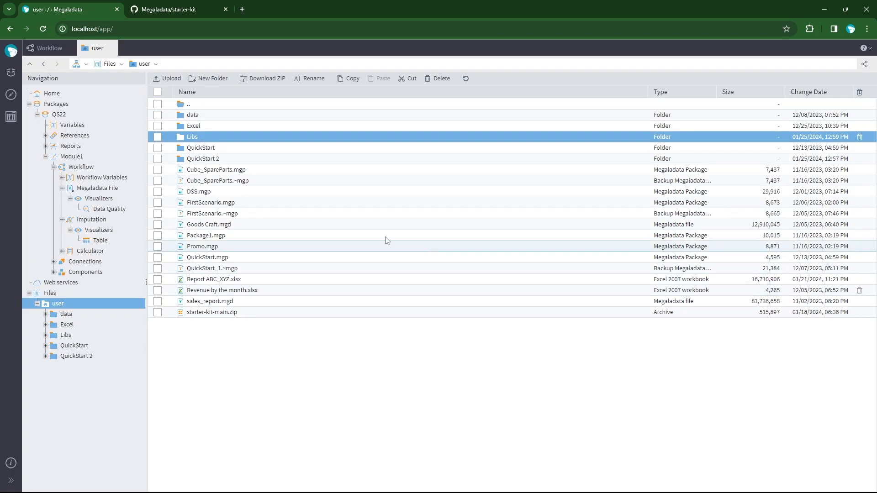
Step: Upload the starter-kit-main folder from the local Libs directory in File Explorer into the new Libs folder
double_click(265, 141)
key(alt+Tab)
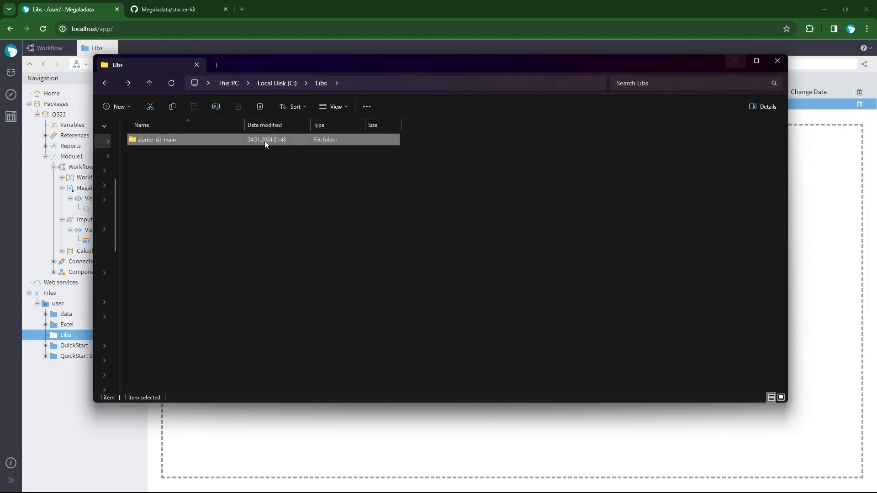
drag(283, 73, 546, 165)
drag(486, 242, 256, 198)
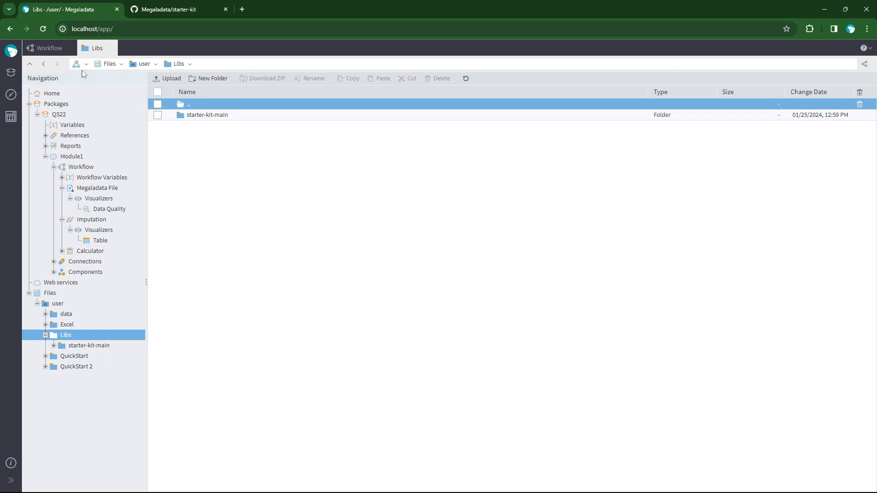
Step: Add a package reference to ../Libs/starter-kit-main/megaladata-starter-kit.mgp and return to the workflow
click(48, 48)
click(11, 95)
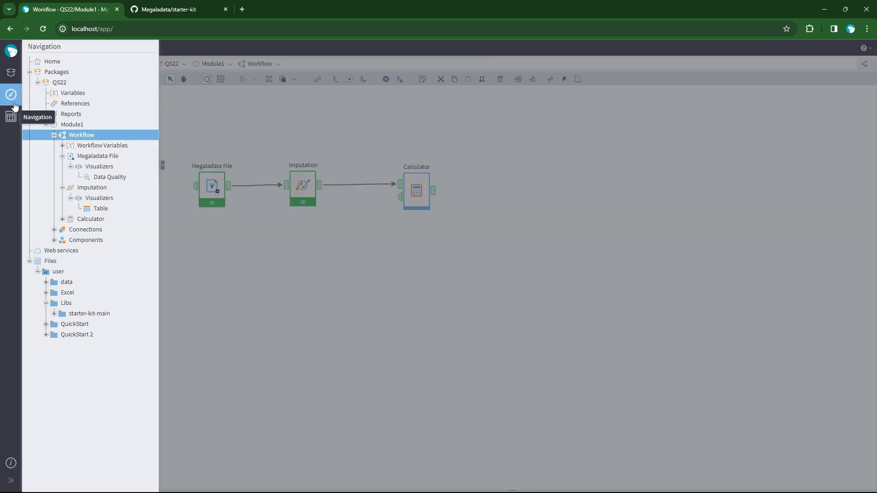
click(64, 103)
click(165, 78)
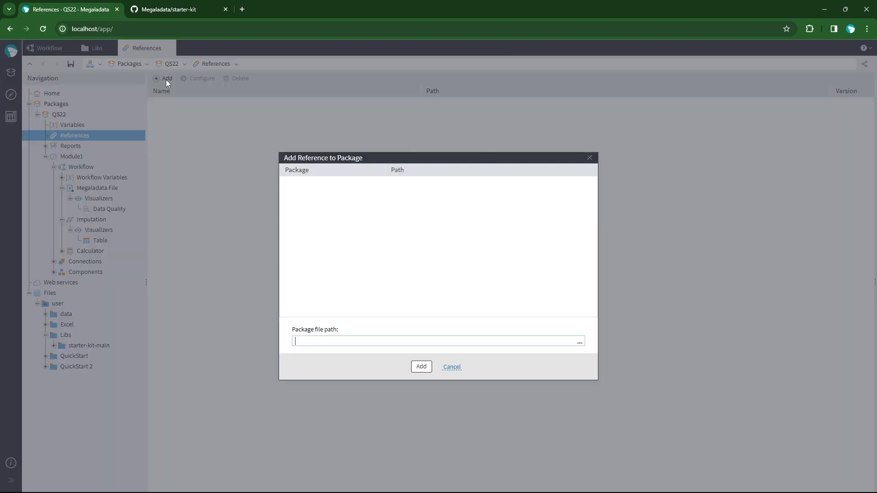
click(580, 342)
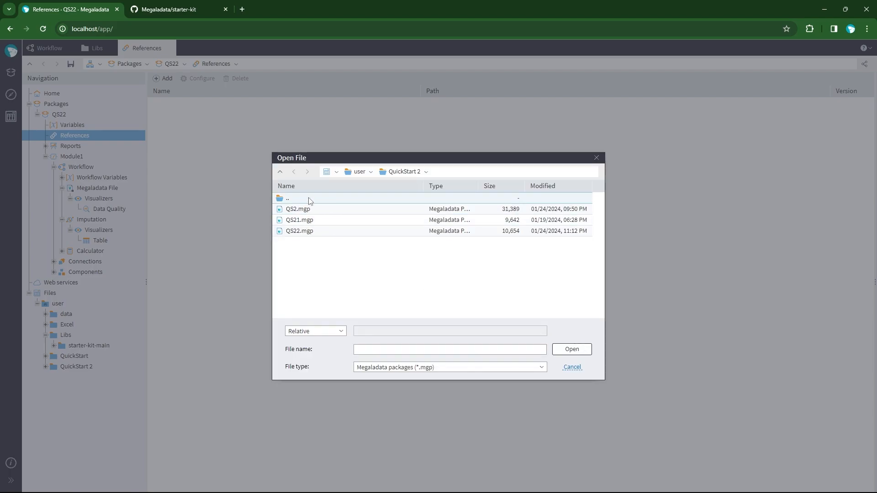
double_click(320, 231)
click(318, 210)
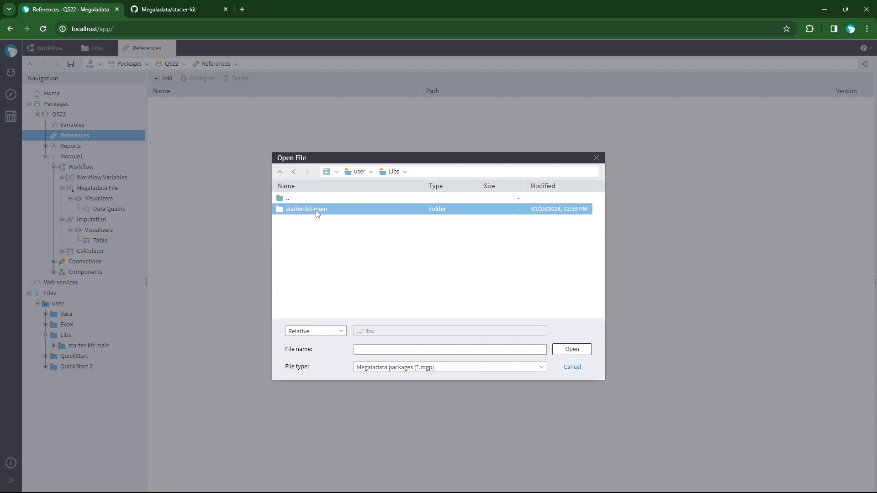
double_click(318, 210)
click(319, 219)
click(572, 349)
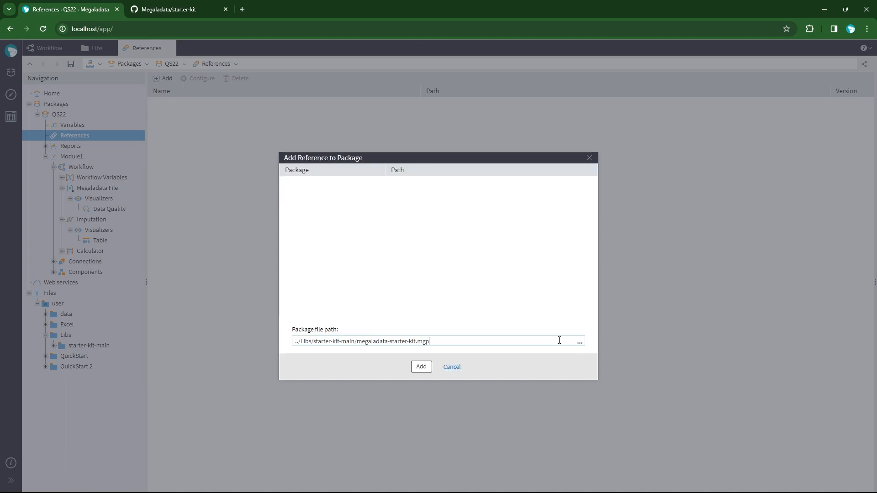
click(421, 367)
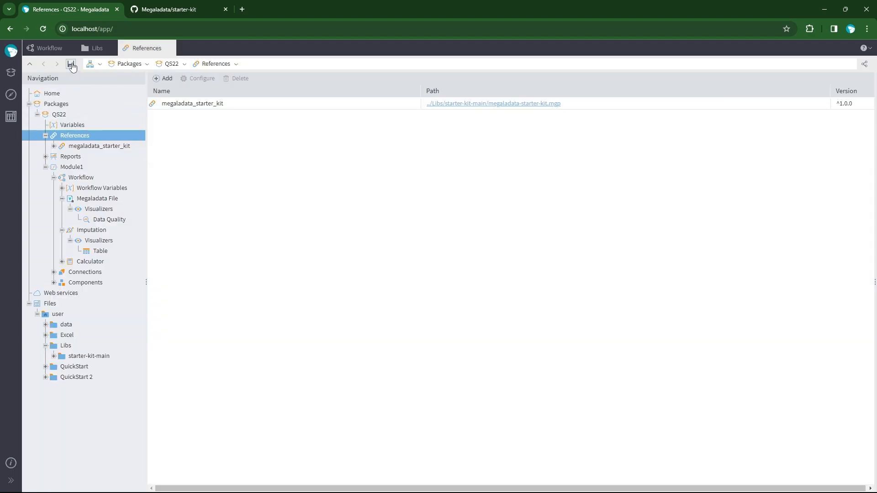
click(113, 47)
click(128, 46)
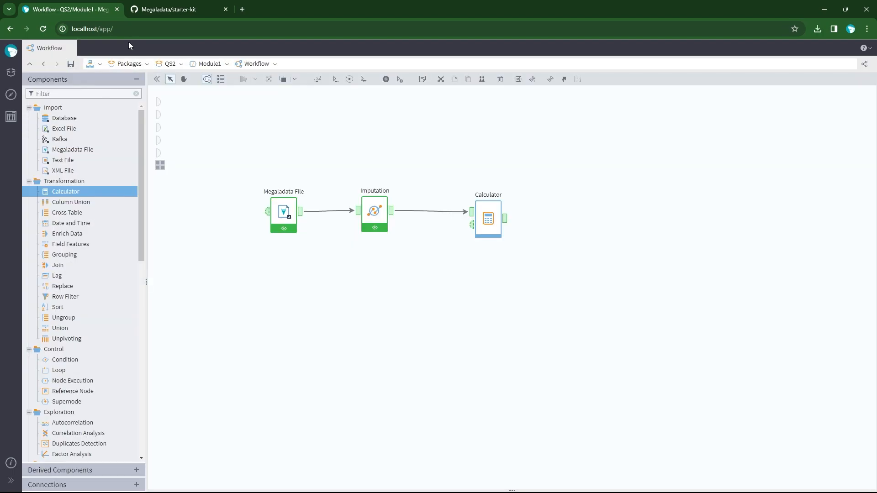
Step: Add the ABC analysis component from megaladata_starter_kit to the workflow and connect the Calculator output to its input dataset port
click(51, 470)
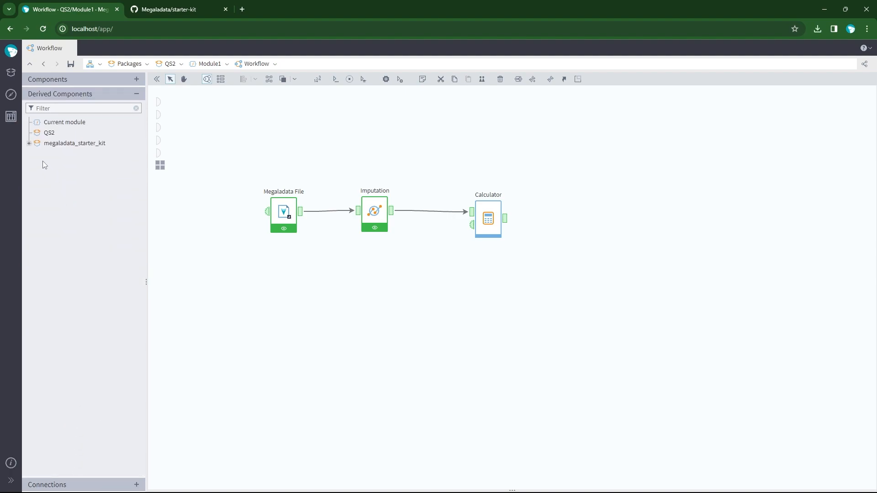
click(29, 144)
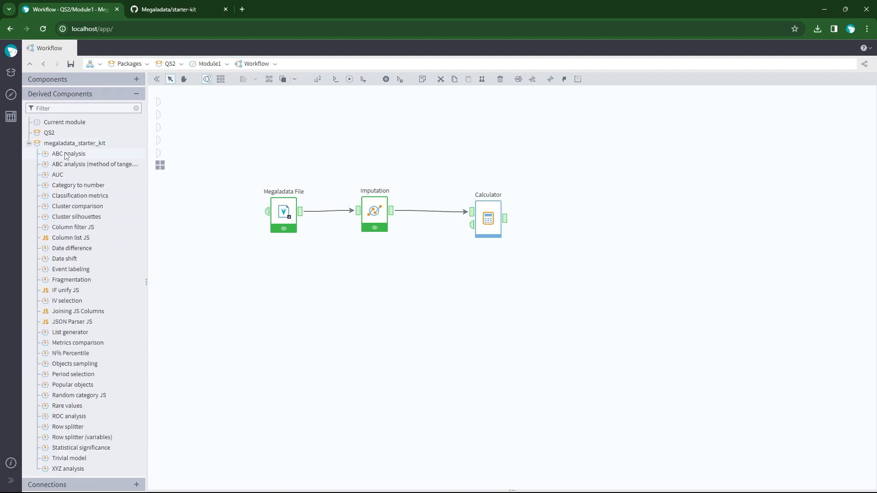
drag(65, 156, 553, 203)
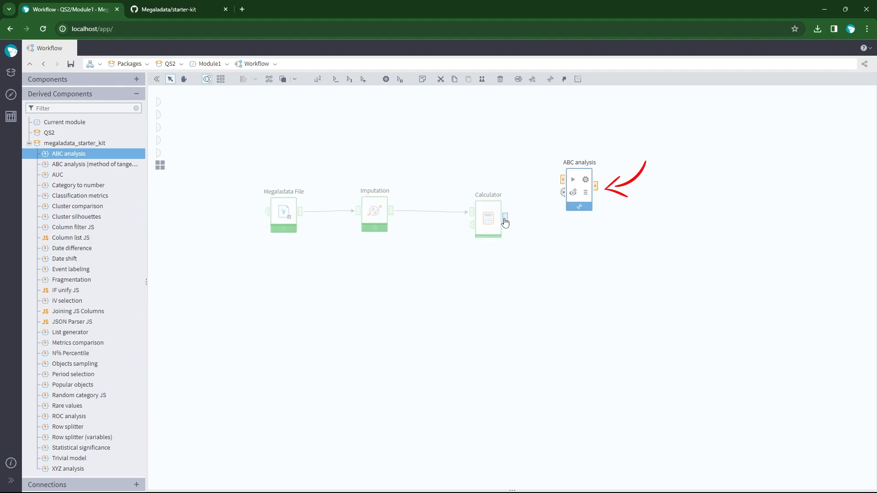
drag(506, 222, 561, 182)
Step: Configure the ABC analysis input dataset port, mapping InventoryId to Object and Purchase Amount to Value, and save the mapping
click(561, 182)
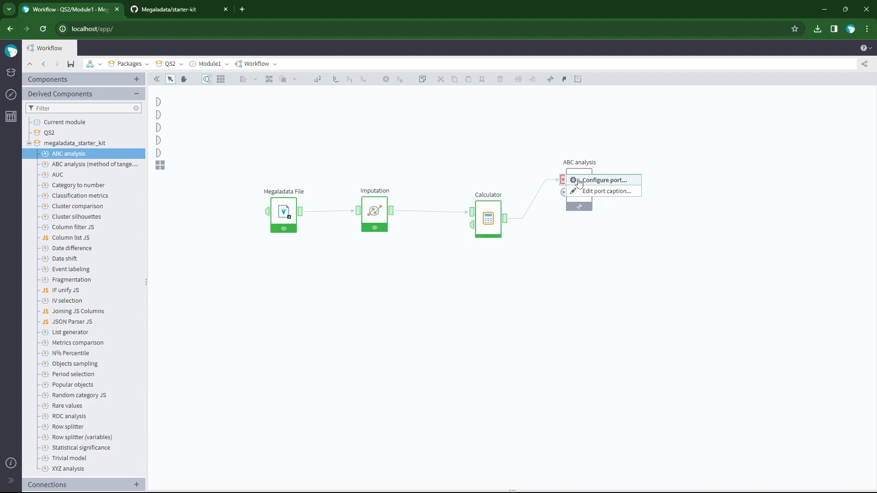
click(578, 182)
click(333, 150)
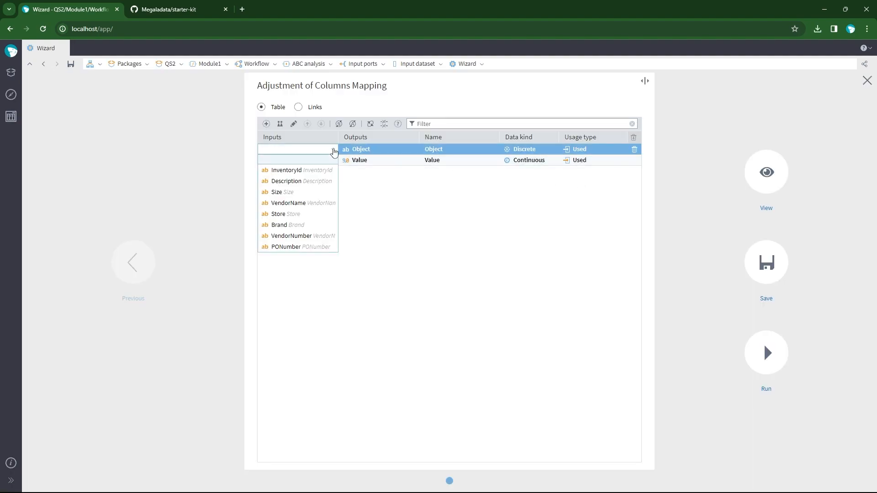
click(332, 171)
click(337, 164)
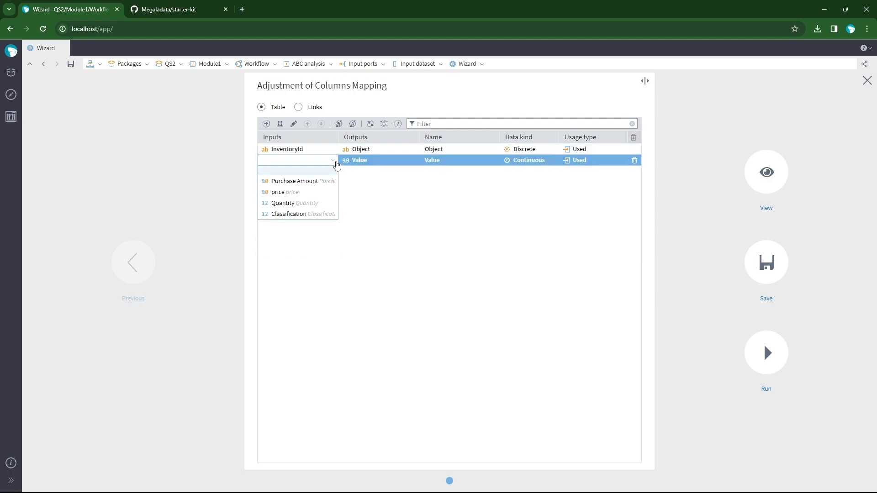
click(328, 181)
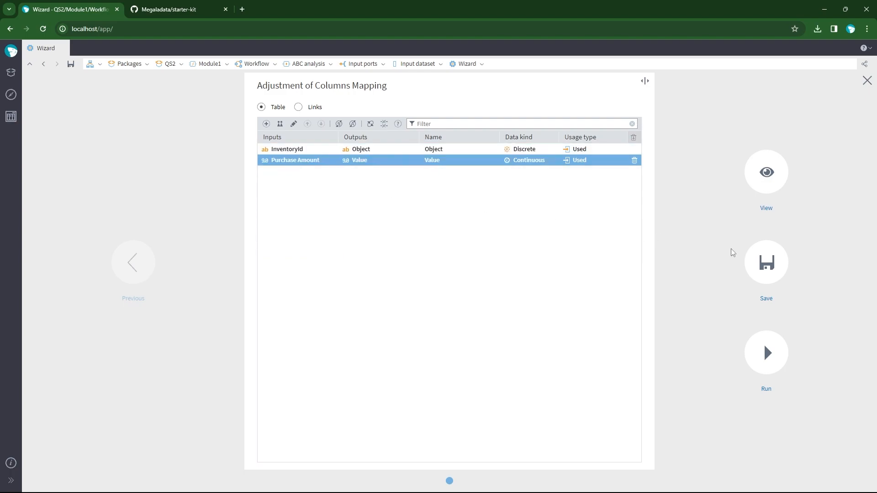
click(748, 257)
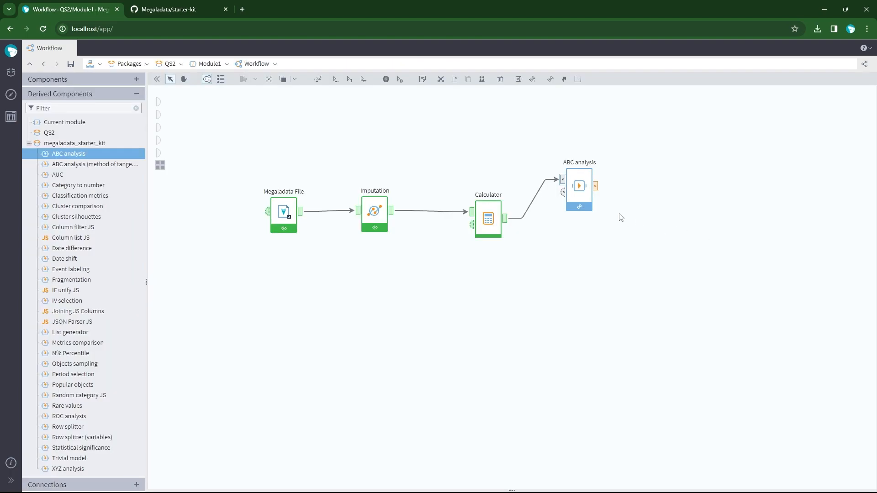
Step: Run the ABC analysis node, preview its ABC groups and contributions of objects output, and close the preview
click(577, 186)
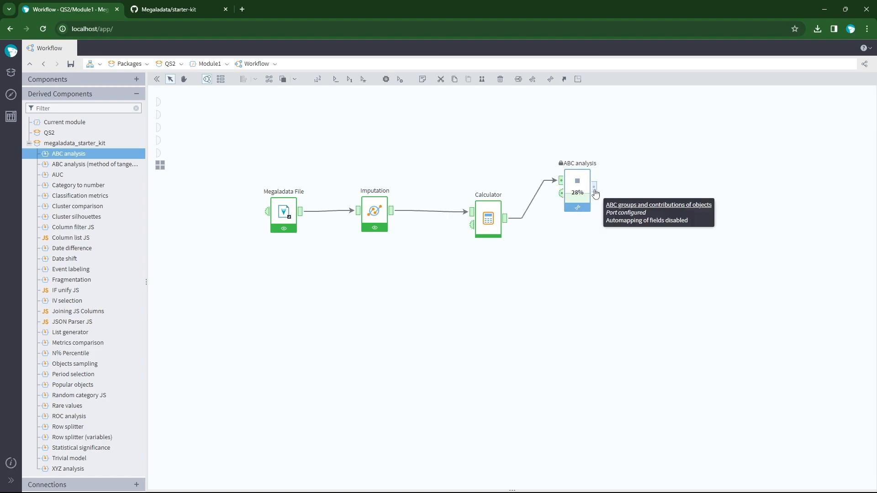
click(594, 188)
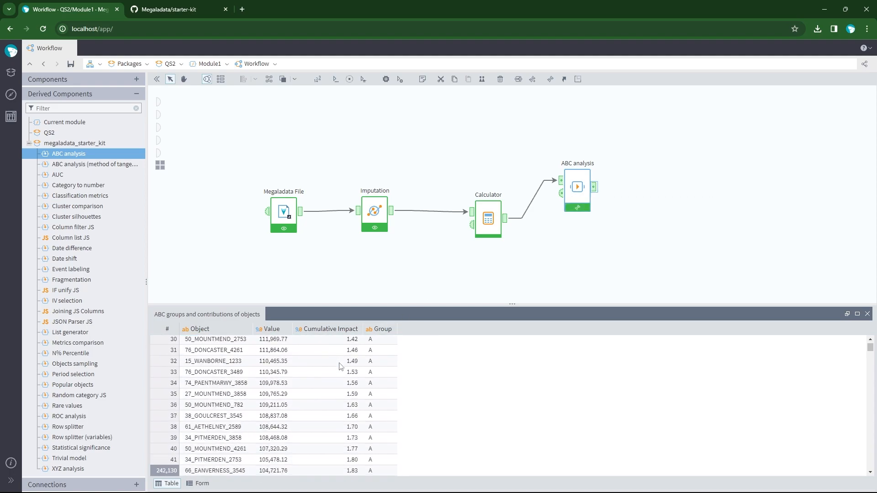
click(867, 314)
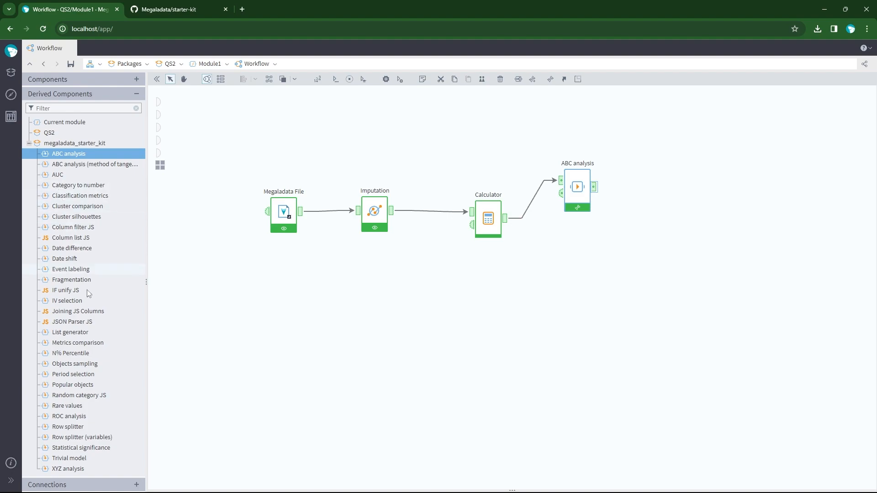
Step: Add the XYZ analysis component from megaladata_starter_kit below ABC analysis and connect the Calculator output to its input dataset port
drag(83, 470, 554, 243)
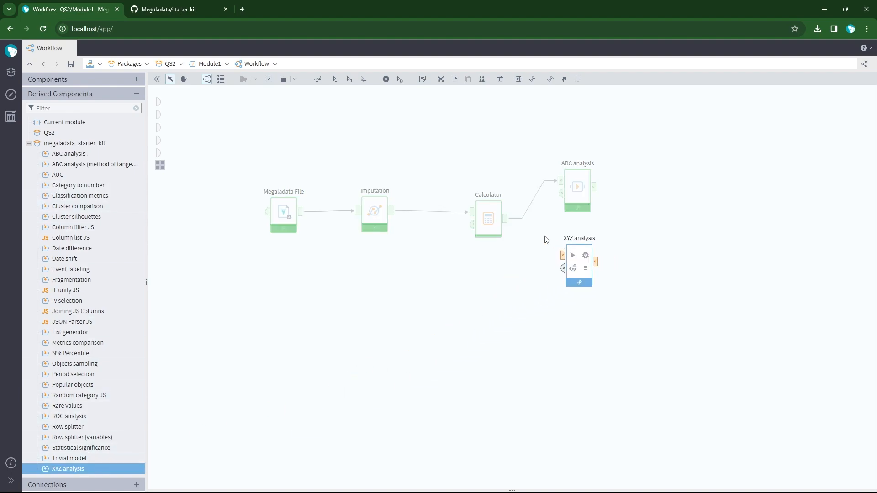
drag(505, 222, 563, 254)
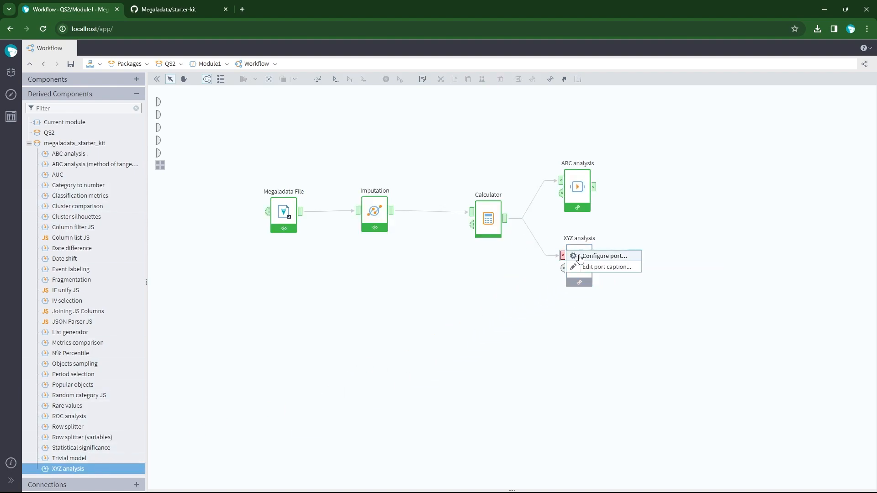
Step: Map InventoryId to Object and Purchase Amount to Value on the XYZ analysis input dataset port, and save the group boundaries variables
click(571, 254)
click(335, 150)
click(325, 172)
click(332, 163)
click(319, 183)
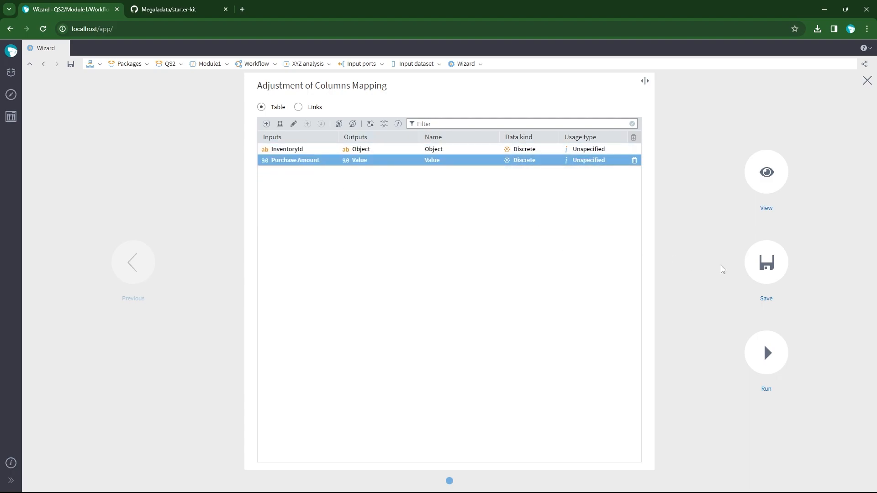
click(767, 262)
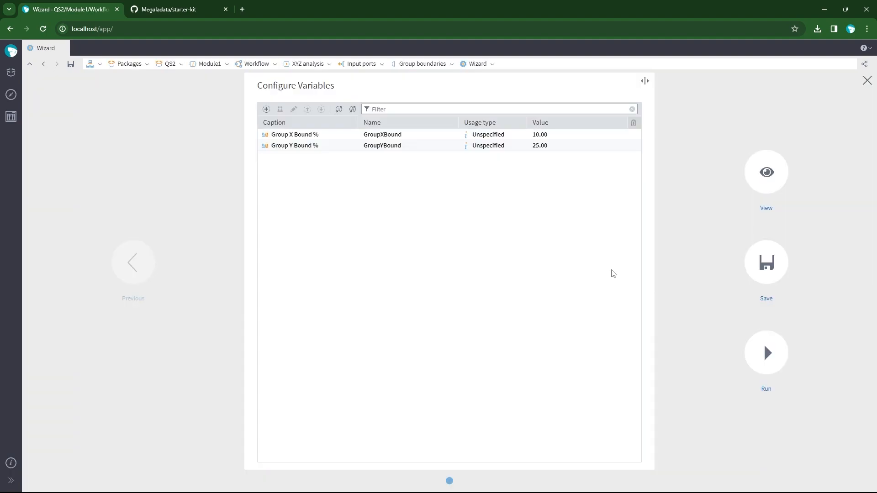
click(765, 262)
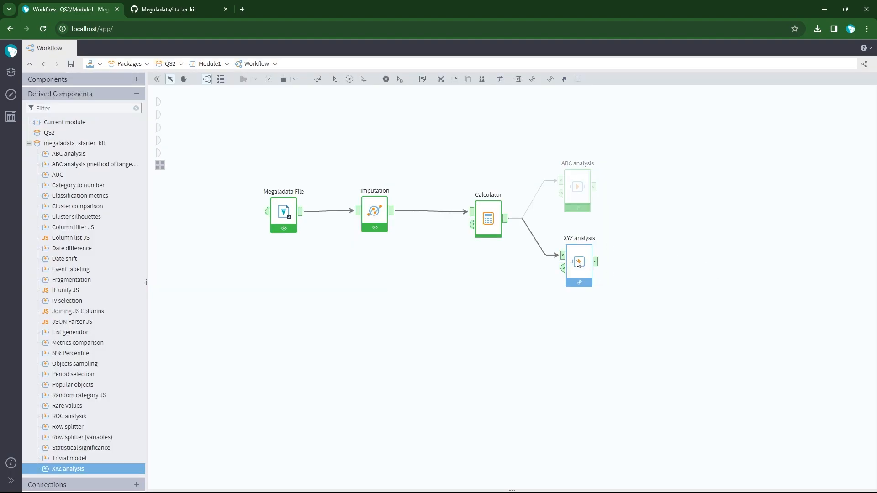
Step: Run the XYZ analysis node, look through its XYZ groups output, and close the preview
click(593, 268)
scroll(440, 431, down, 20)
scroll(440, 427, down, 19)
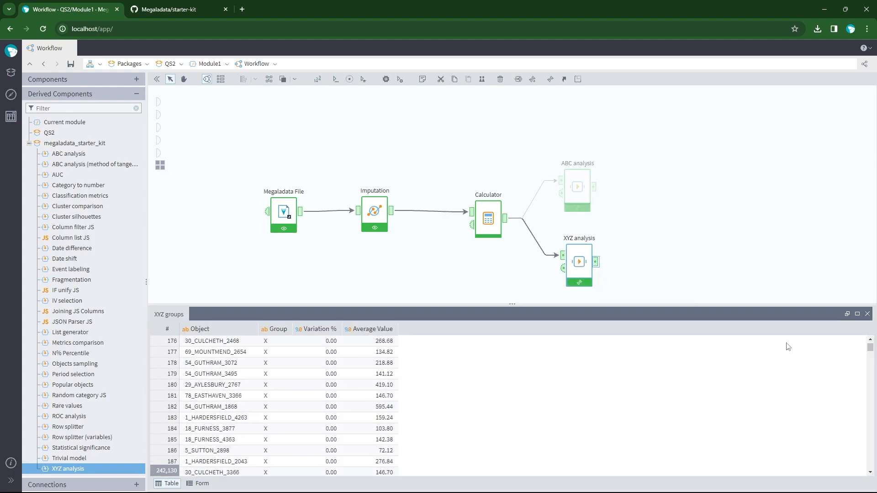
click(867, 314)
Step: Add a Join component to the workflow, connecting ABC analysis to its main port and XYZ analysis to its joining port
click(59, 79)
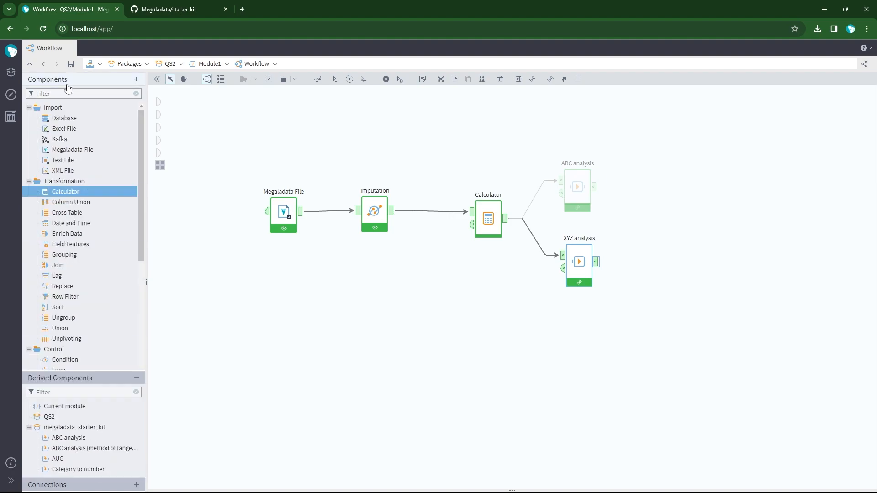
drag(73, 267, 679, 231)
drag(594, 187, 660, 218)
drag(595, 262, 680, 227)
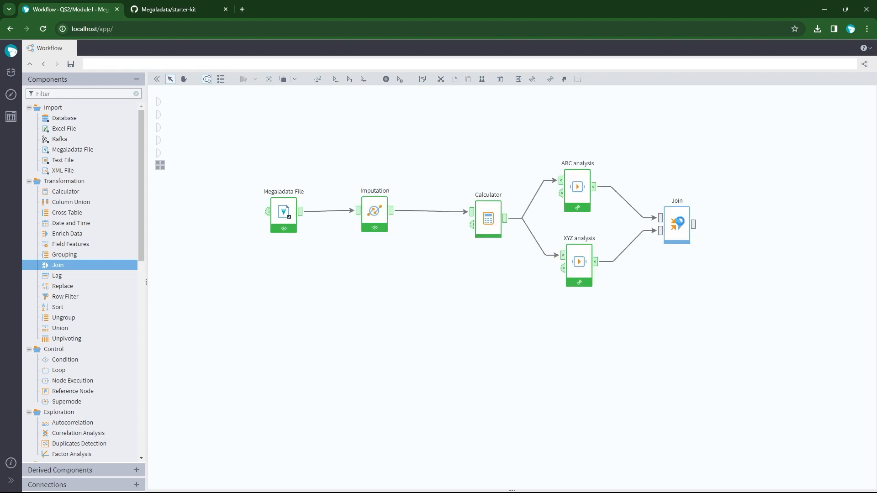
Step: Configure the Join node as a left join linking Object to Object, and preview its output data set
click(682, 221)
drag(520, 157, 521, 159)
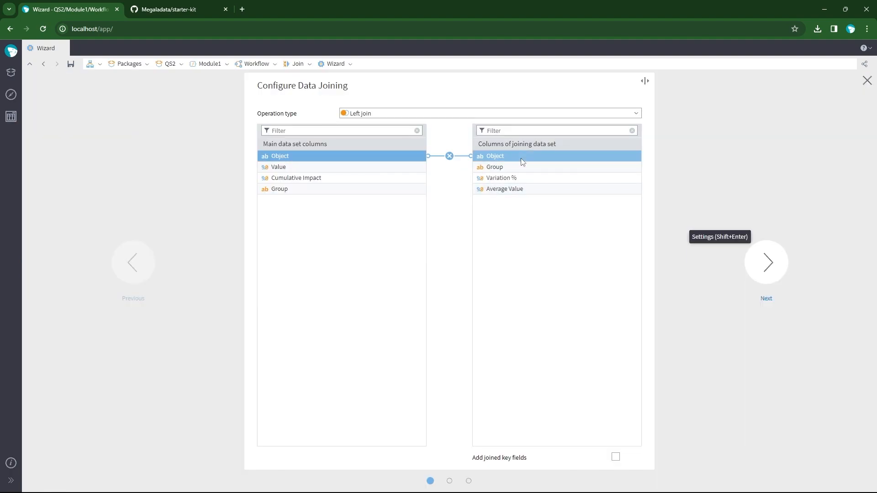
click(767, 262)
click(764, 343)
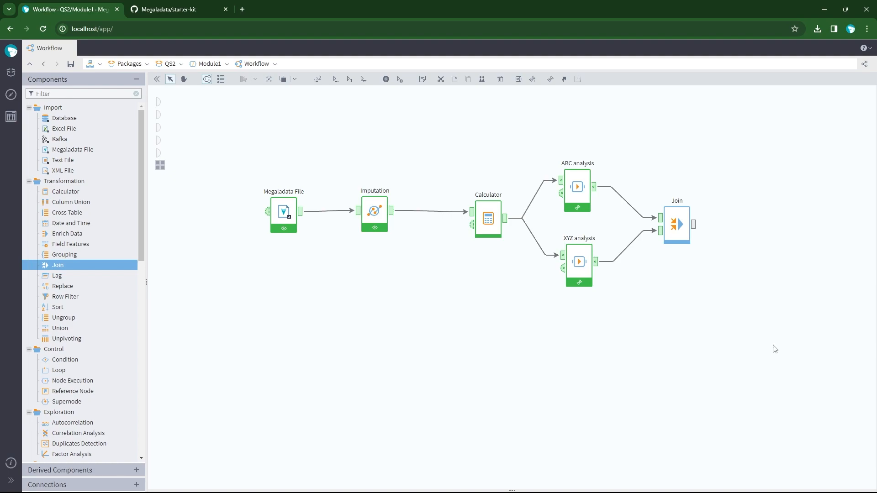
click(692, 226)
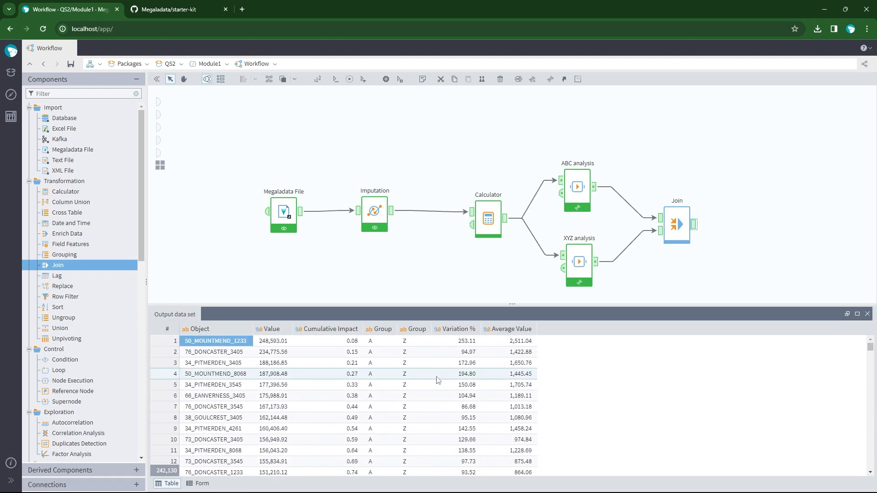
click(867, 314)
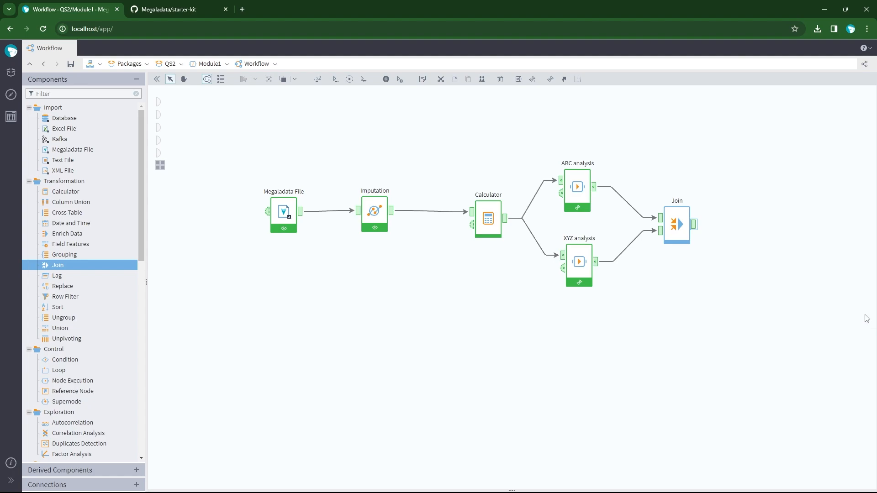
Step: Add a Calculator after the Join node and define a string expression with the name and caption ABC_XYZ
drag(66, 191, 784, 229)
click(783, 230)
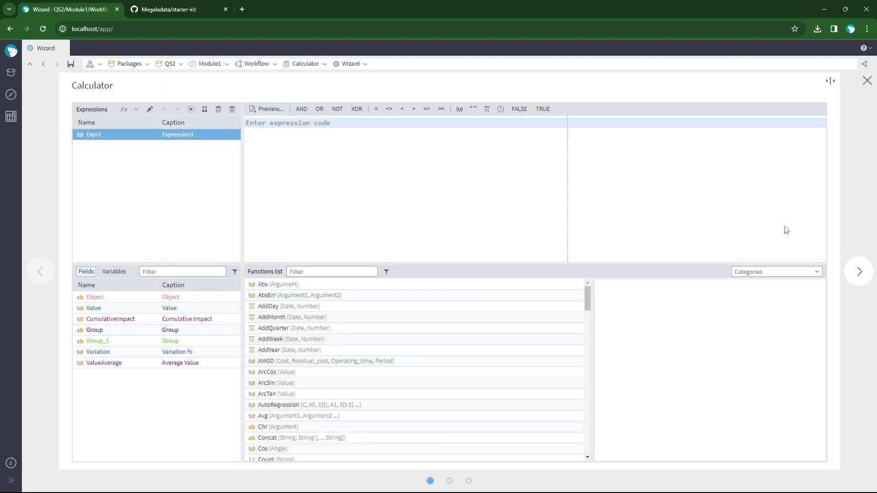
click(109, 135)
key(ctrl+a)
text(A)
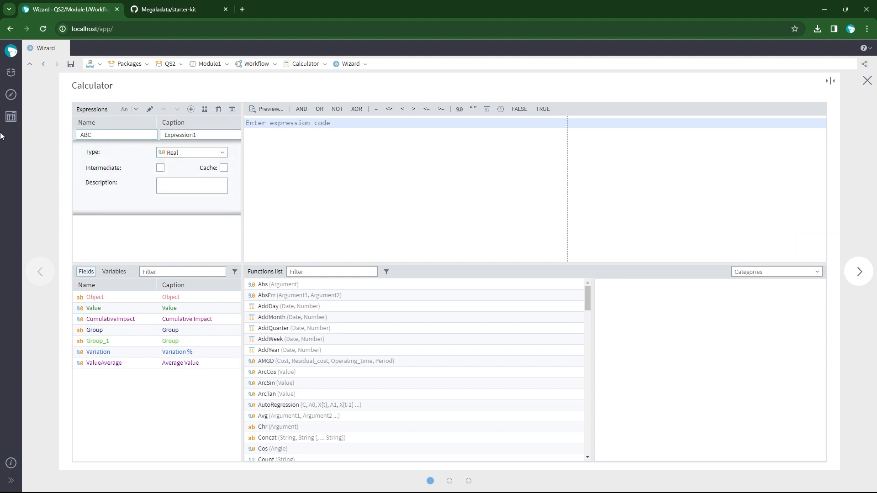
drag(115, 134, 77, 134)
key(ctrl+c)
drag(206, 135, 119, 125)
key(ctrl+v)
click(222, 154)
click(204, 208)
click(296, 164)
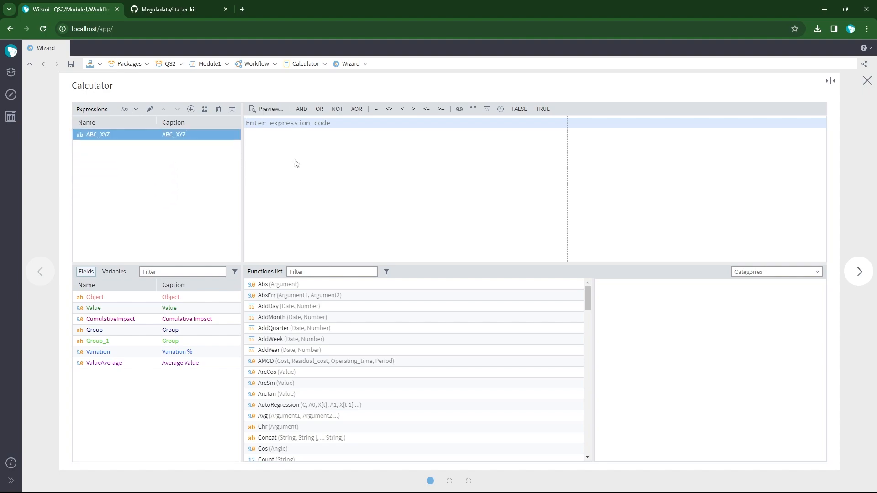
Step: Enter Concat(Group, Group_1) as the ABC_XYZ expression, preview its values, and run the Calculator node
text(Conca)
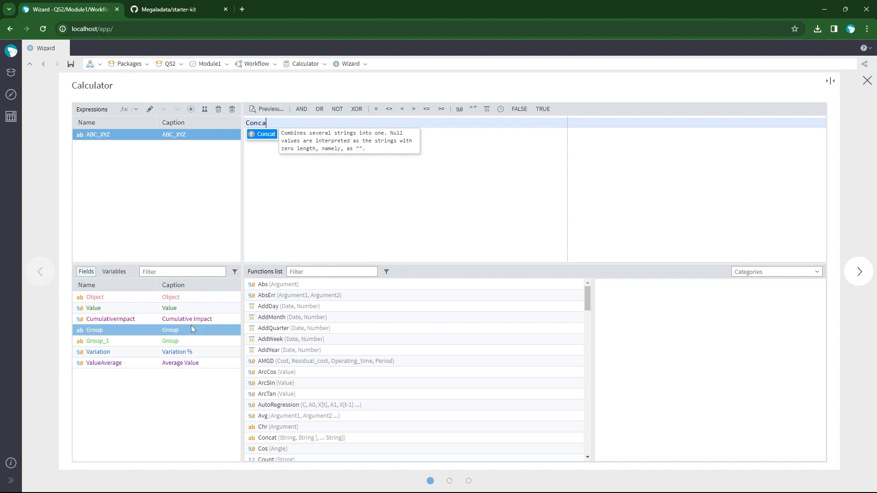
text(t()
double_click(191, 327)
text(,)
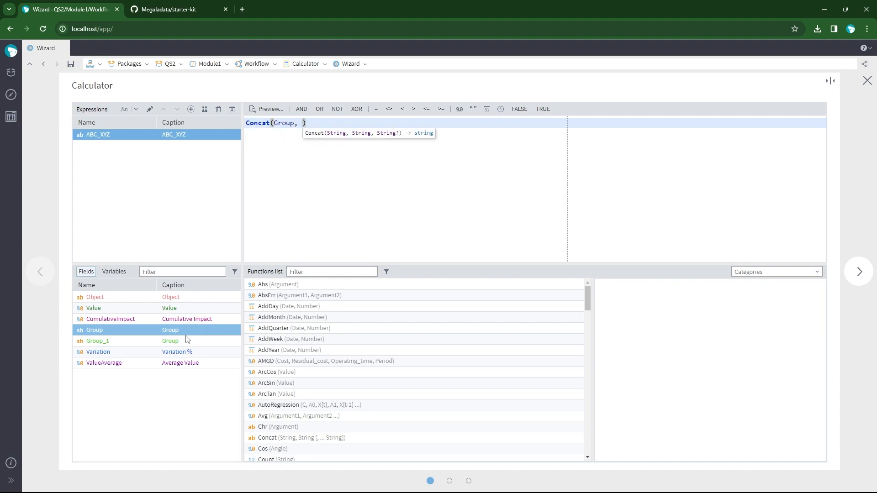
double_click(191, 341)
click(267, 109)
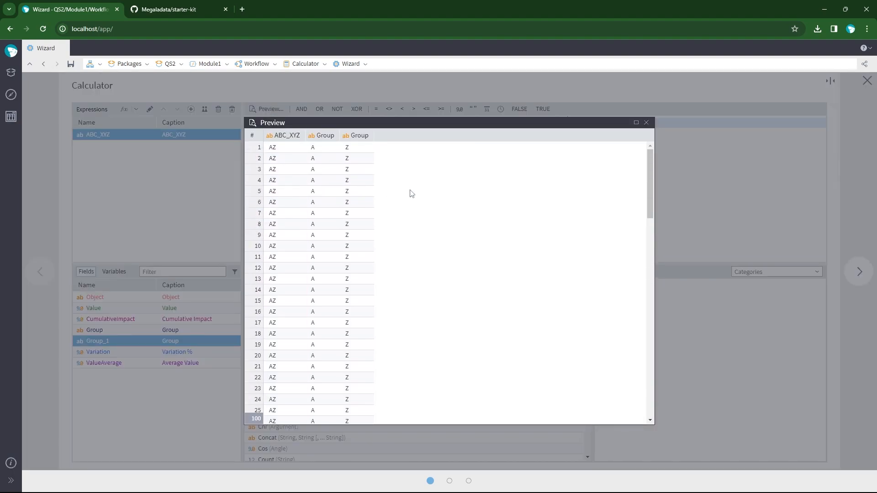
click(645, 122)
click(859, 271)
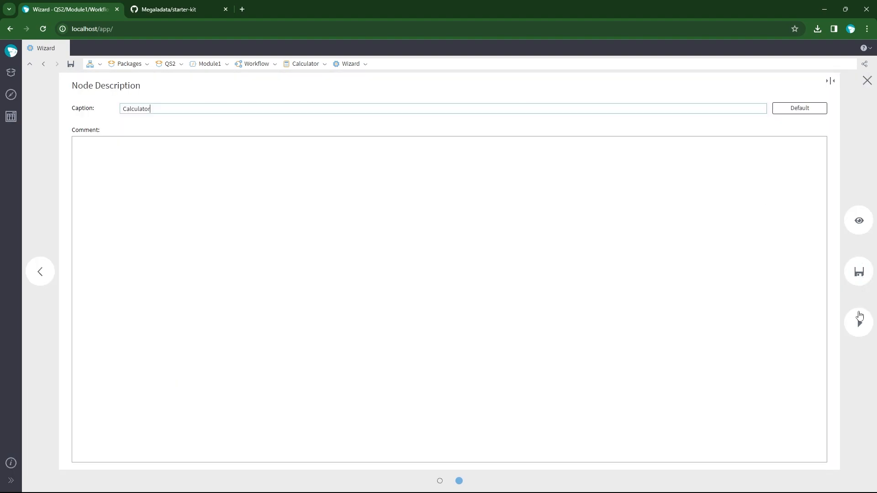
click(859, 323)
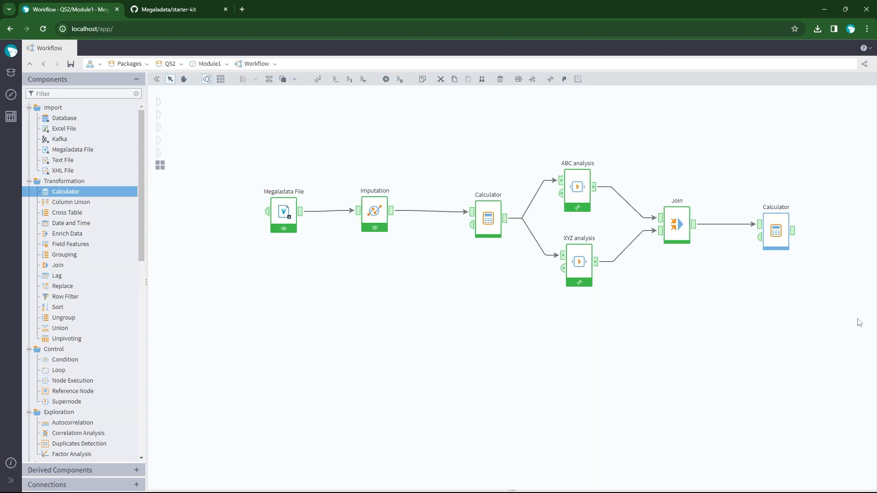
Step: Add a Cube visualizer to the new Calculator with ABC_XYZ, Object and Cumulative Impact as rows and Value as the measure
click(777, 245)
drag(82, 115, 220, 137)
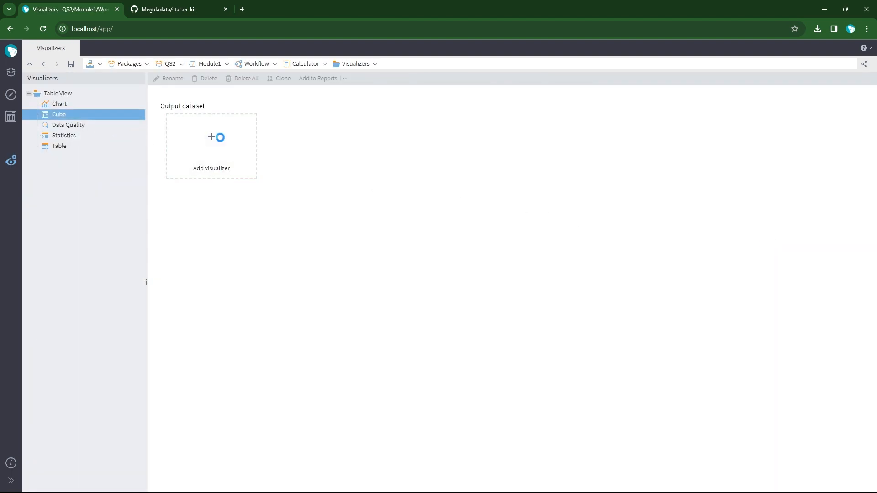
drag(108, 97, 228, 120)
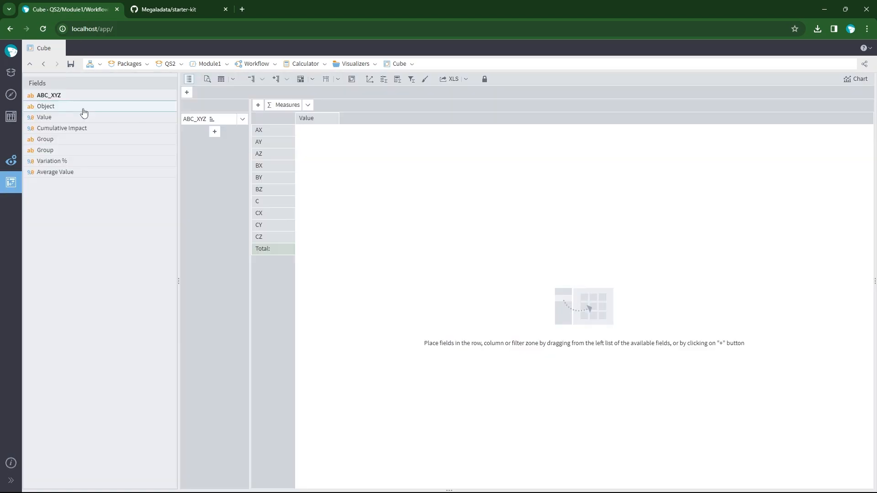
drag(82, 110, 202, 132)
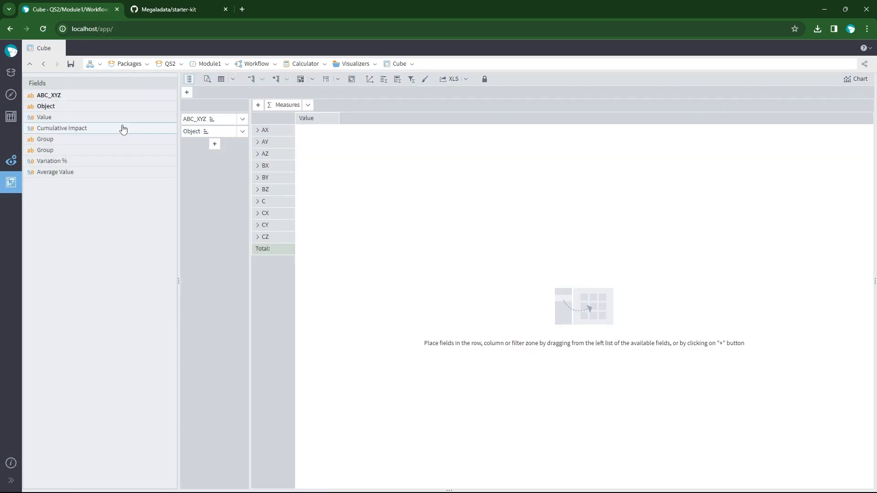
drag(105, 131, 215, 145)
drag(50, 117, 364, 168)
click(433, 360)
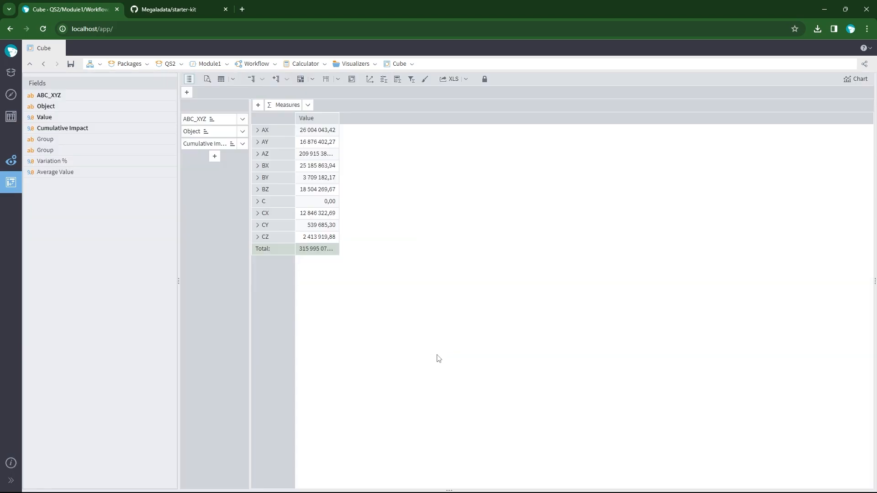
Step: Expand and collapse the AX and BZ groups in the cube to inspect their objects
click(258, 131)
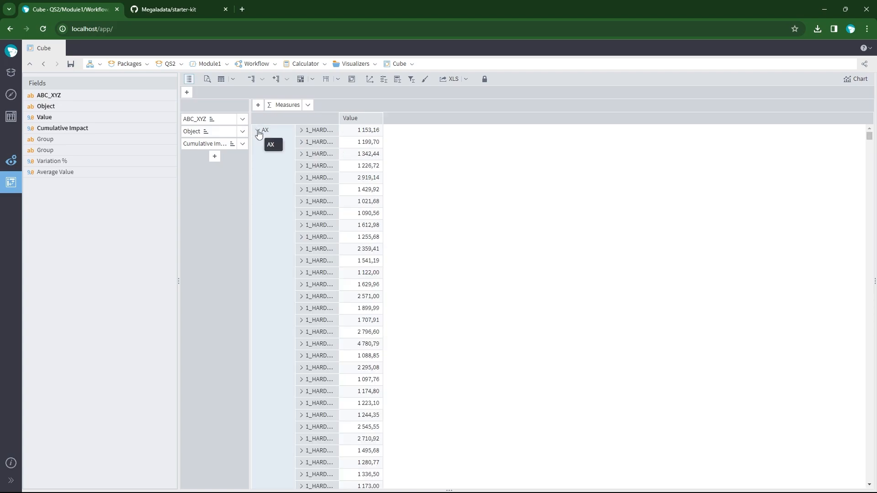
click(258, 132)
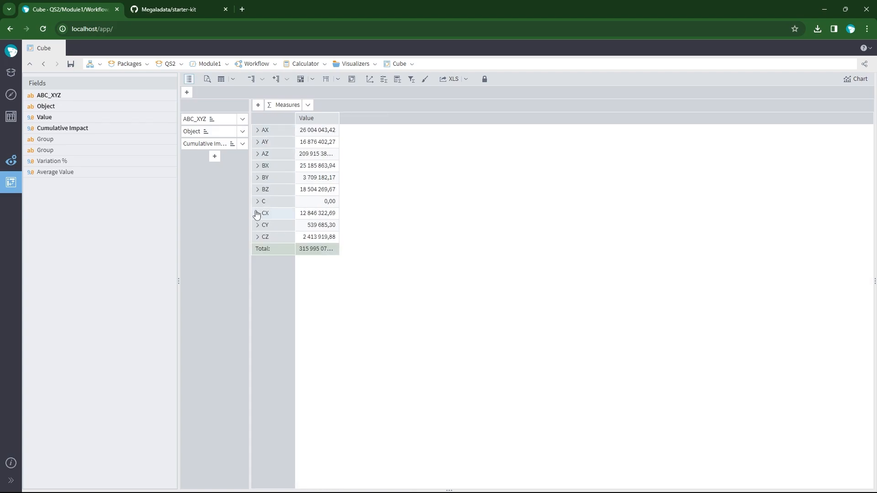
click(257, 191)
click(257, 193)
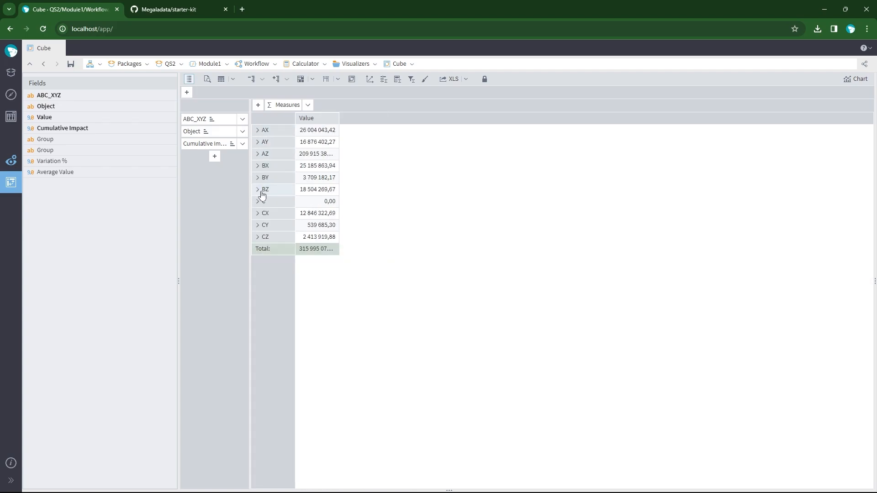
Step: Show the cube's chart and examine the Value columns for the AZ and BZ groups
click(858, 80)
mouse_move(698, 246)
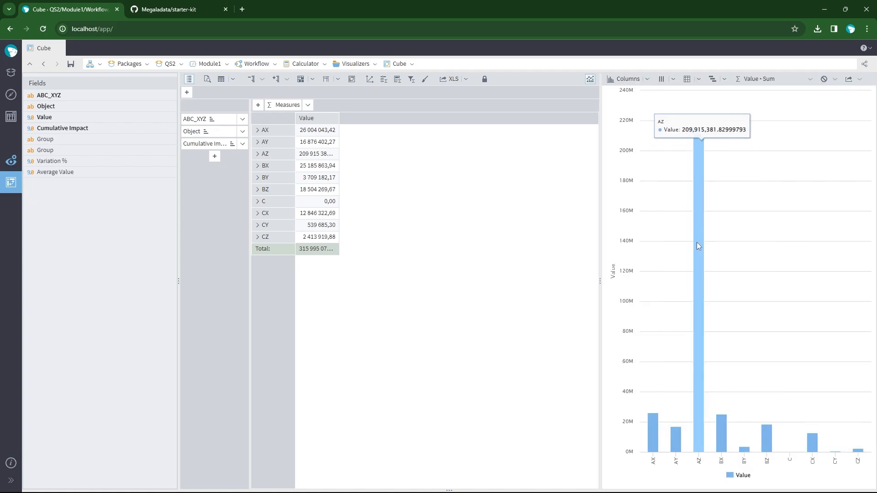
mouse_move(768, 451)
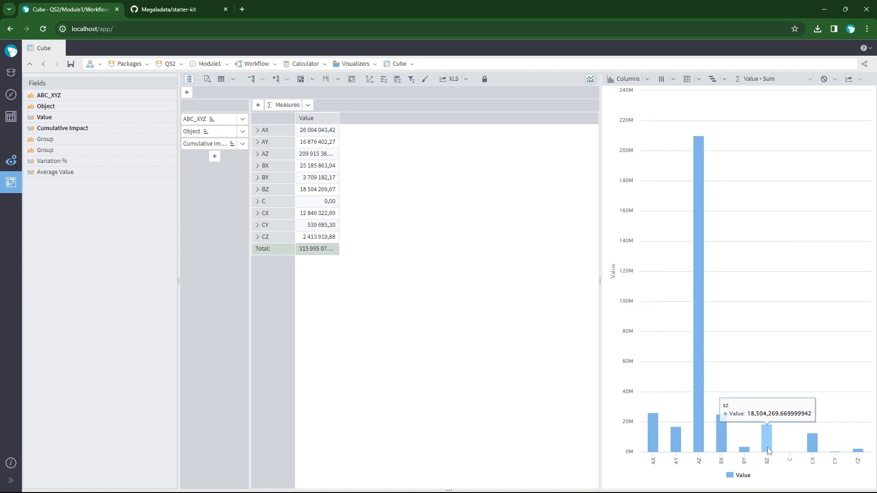
Step: Copy the absolute link to the cube for shared use and close the link options
click(864, 64)
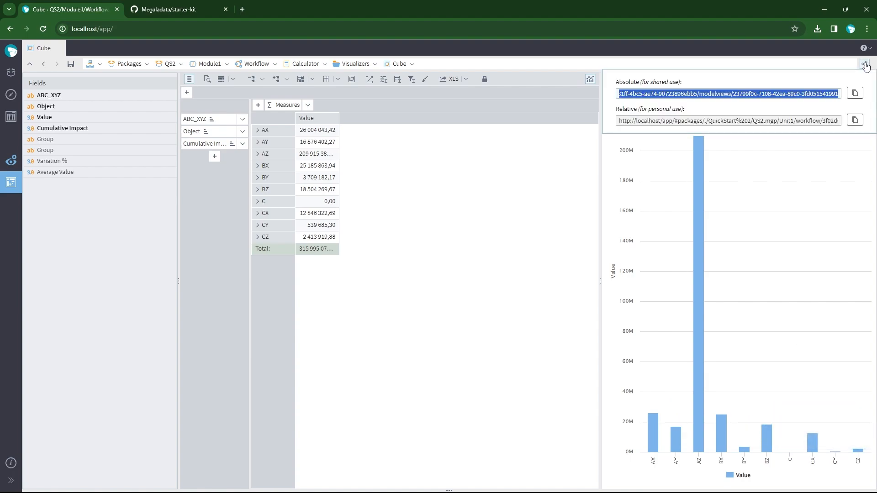
click(856, 98)
click(528, 215)
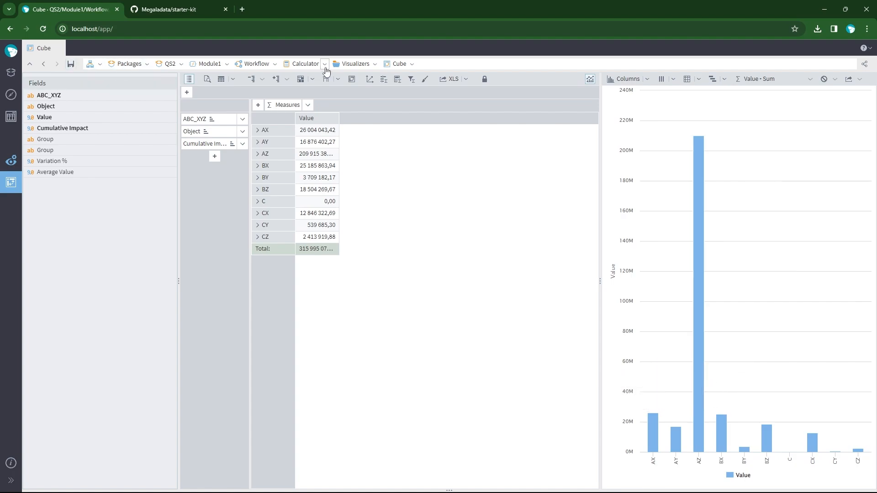
Step: Return to the workflow and add an Excel File export node connected to the output of the last Calculator
click(254, 64)
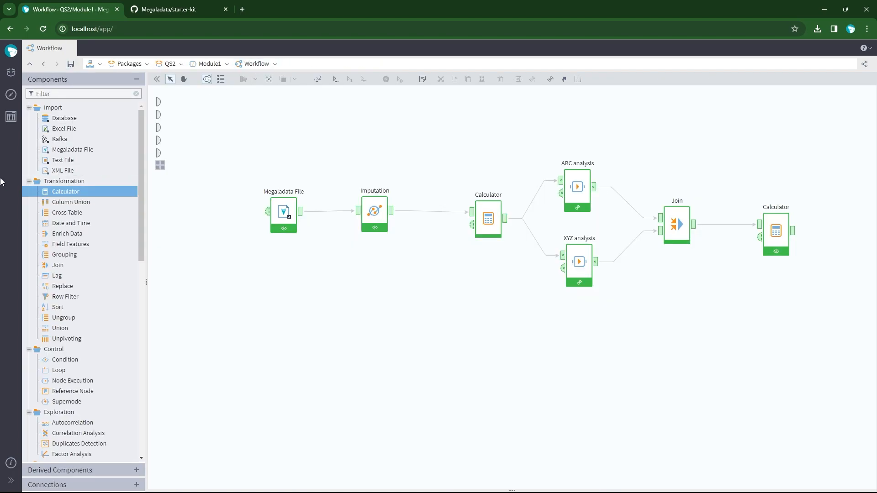
scroll(95, 365, down, 10)
drag(86, 418, 864, 230)
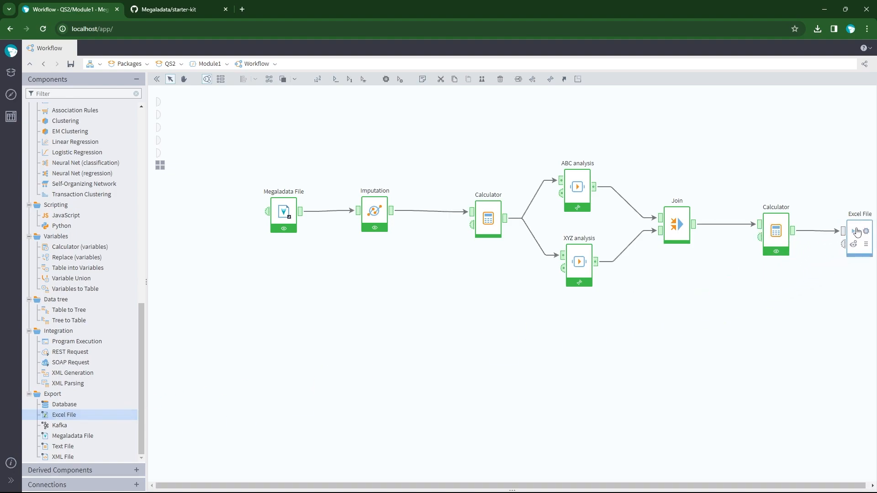
Step: Configure the Excel File node to export to Report_ABCXYZ.xlsx in the user folder and complete its setup
click(863, 230)
click(601, 109)
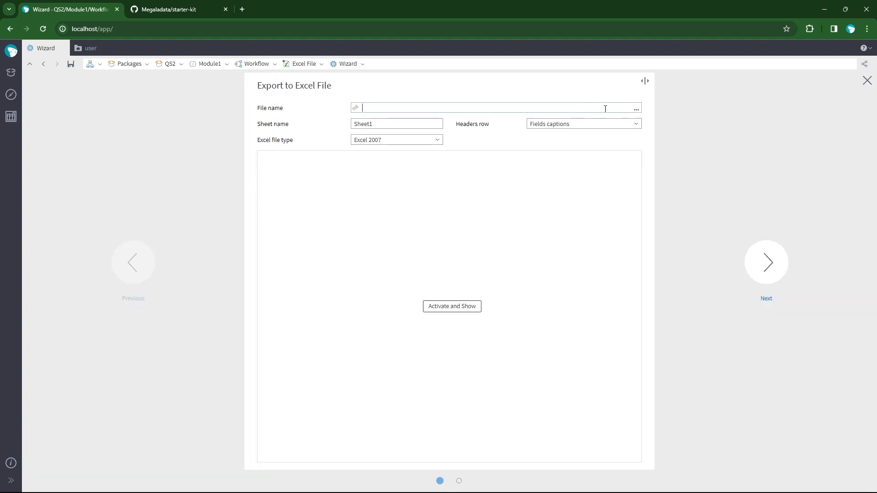
click(635, 110)
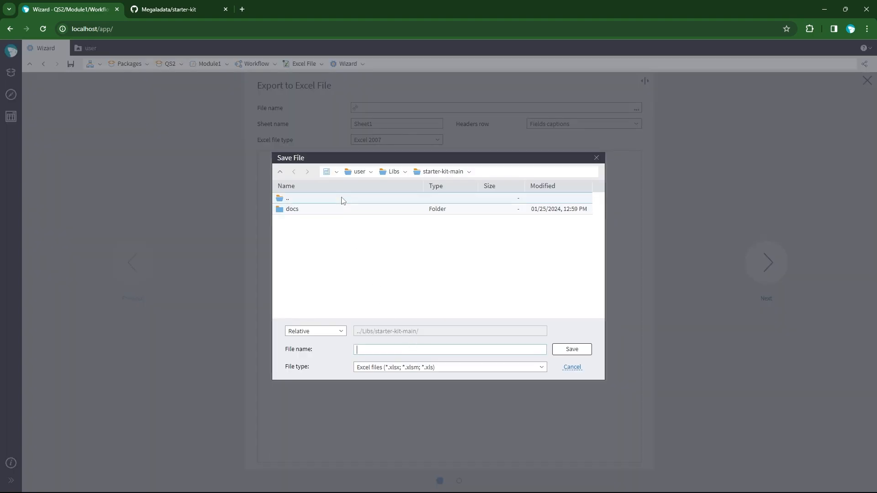
double_click(342, 197)
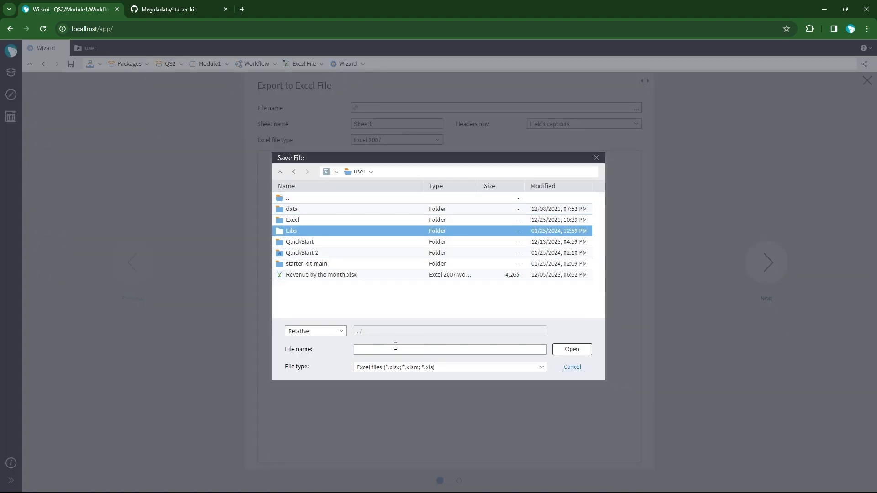
text(Report_ABCXYZ)
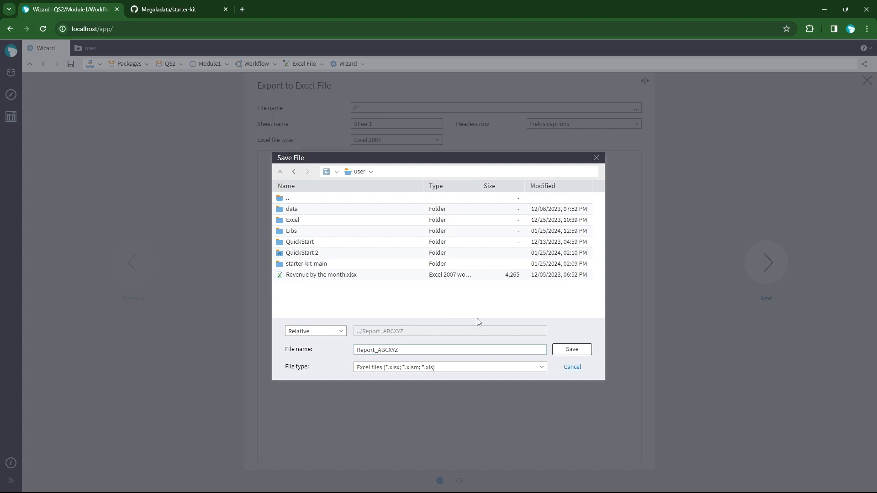
click(560, 349)
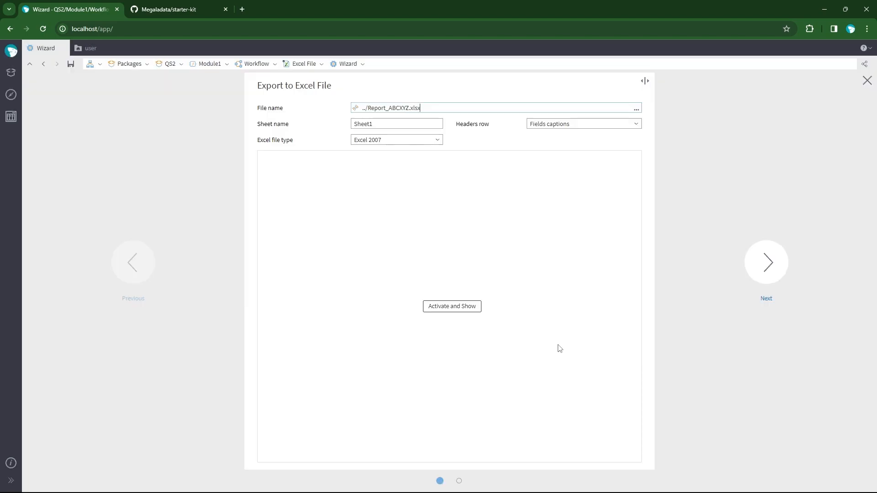
click(765, 263)
click(763, 264)
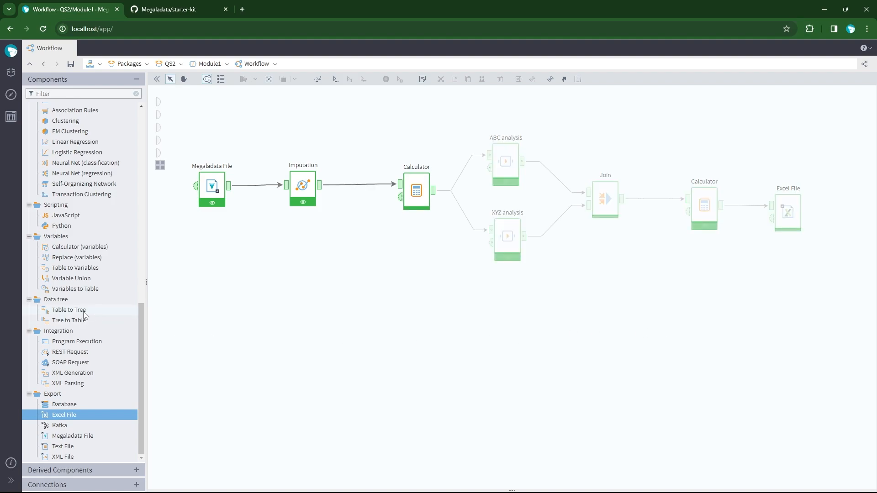
Step: Add a Grouping node below XYZ analysis and connect it to the output of the first Calculator
scroll(80, 309, up, 10)
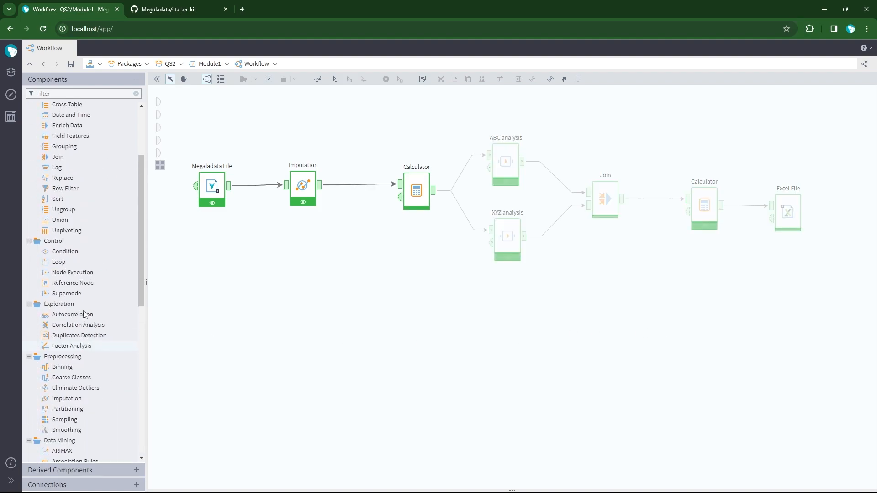
drag(69, 259, 502, 322)
drag(432, 195, 486, 322)
double_click(502, 320)
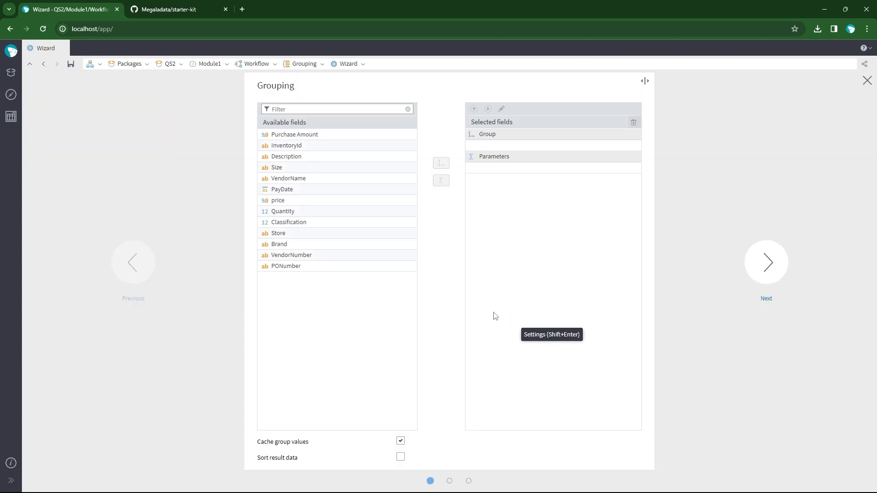
Step: Group the data by PayDate, run the Grouping node and inspect its output data set
drag(302, 189, 571, 146)
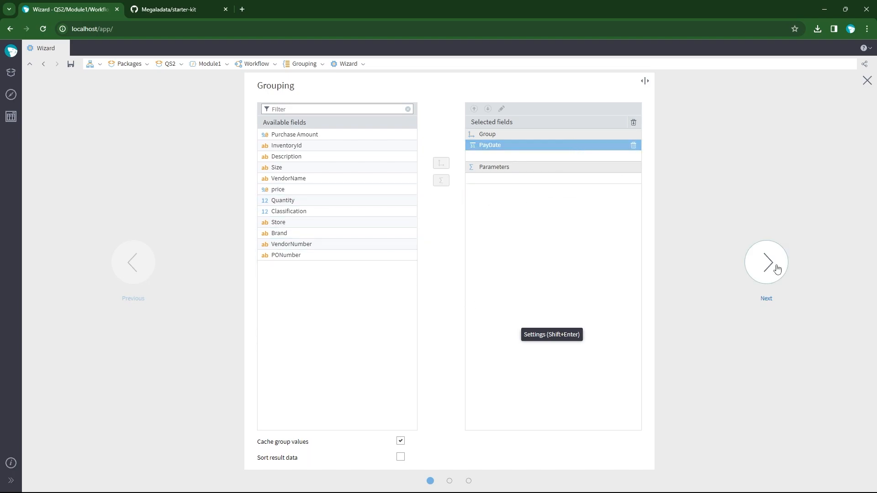
click(767, 261)
click(784, 343)
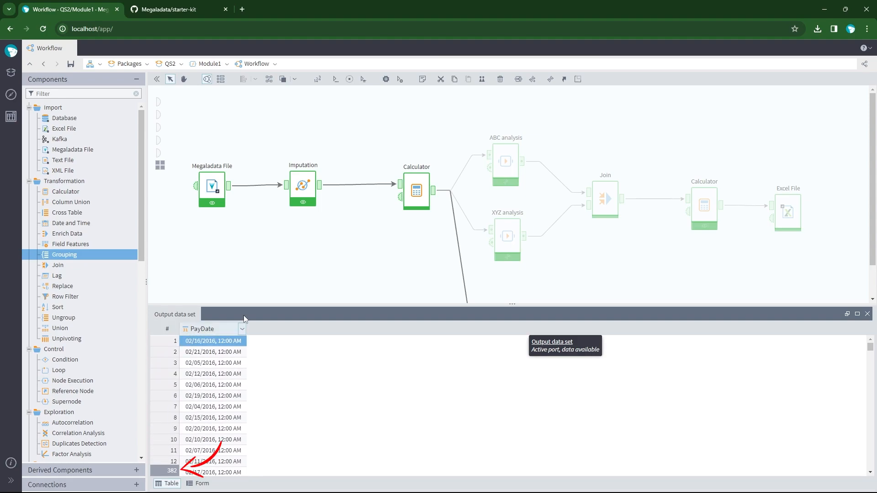
drag(250, 302, 250, 270)
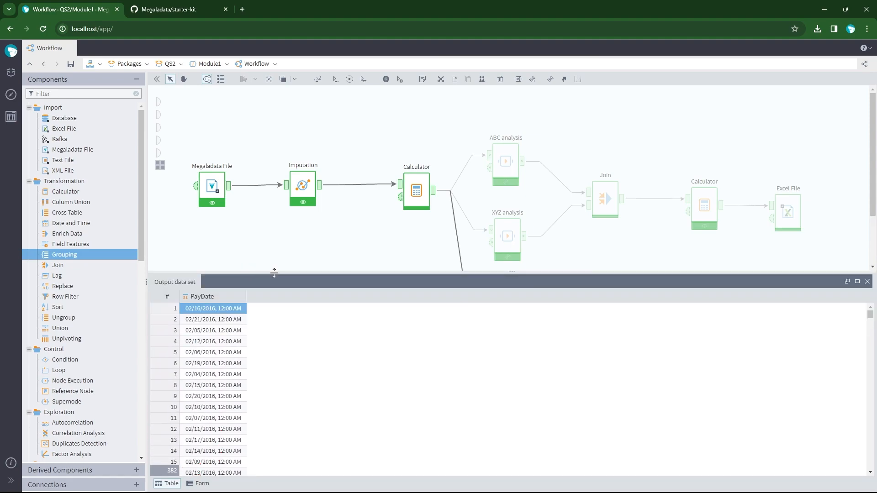
click(866, 282)
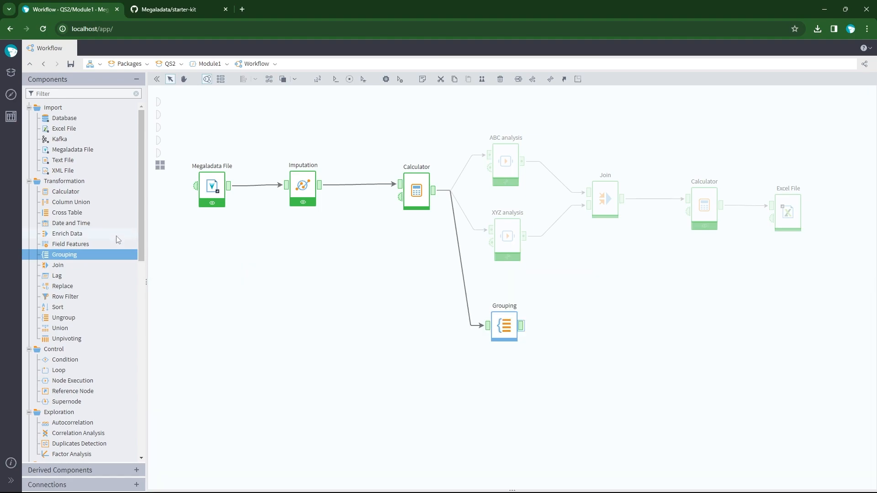
Step: Add a Sort node after Grouping that orders PayDate ascending, run it and view its output data set
drag(83, 309, 608, 322)
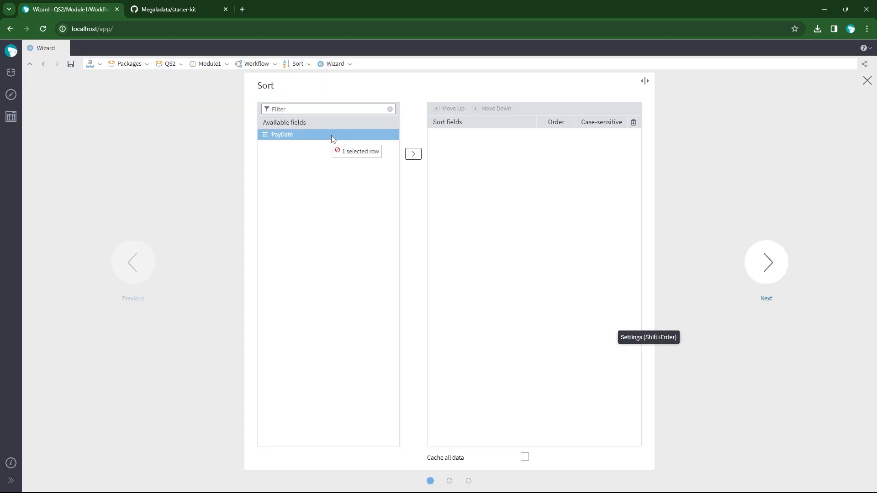
drag(327, 137, 483, 138)
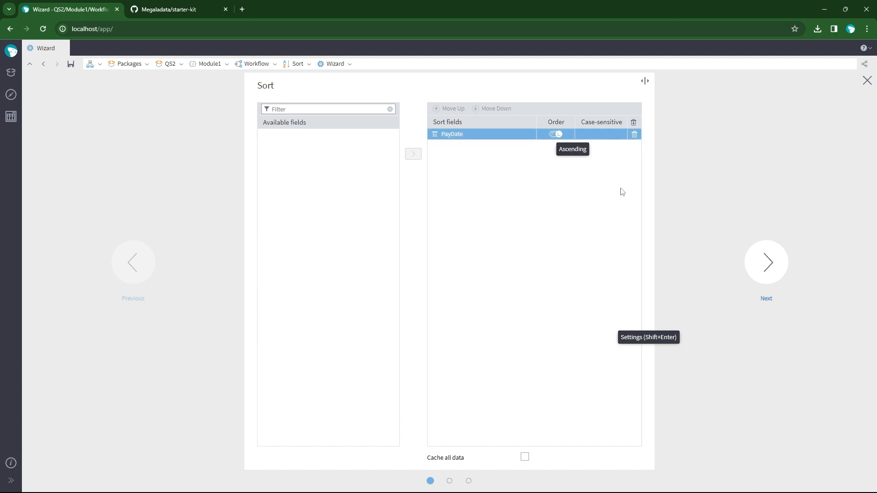
click(761, 262)
click(759, 351)
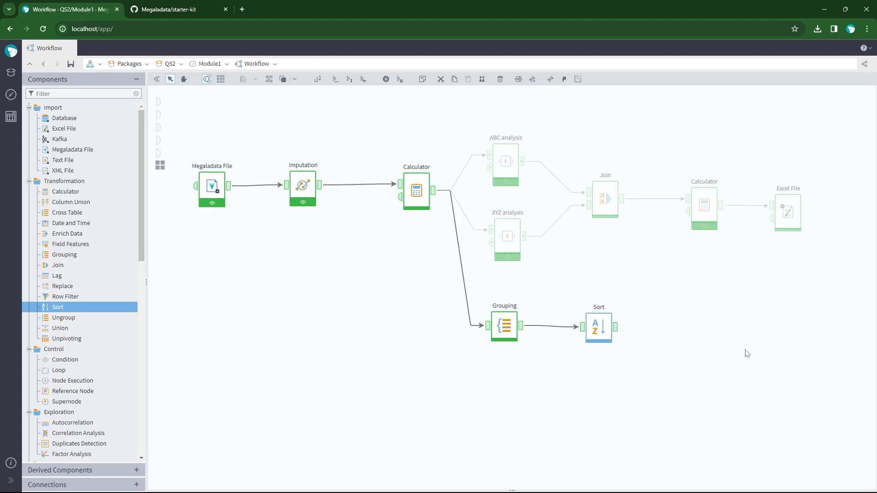
click(615, 330)
Step: Add a Supernode named "Rate by date" and place it beside the Sort node
scroll(104, 322, down, 5)
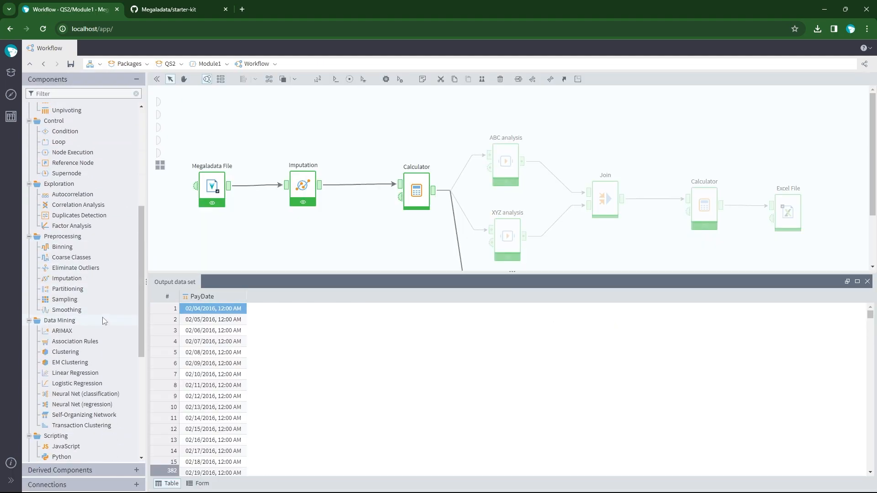
drag(76, 175, 647, 258)
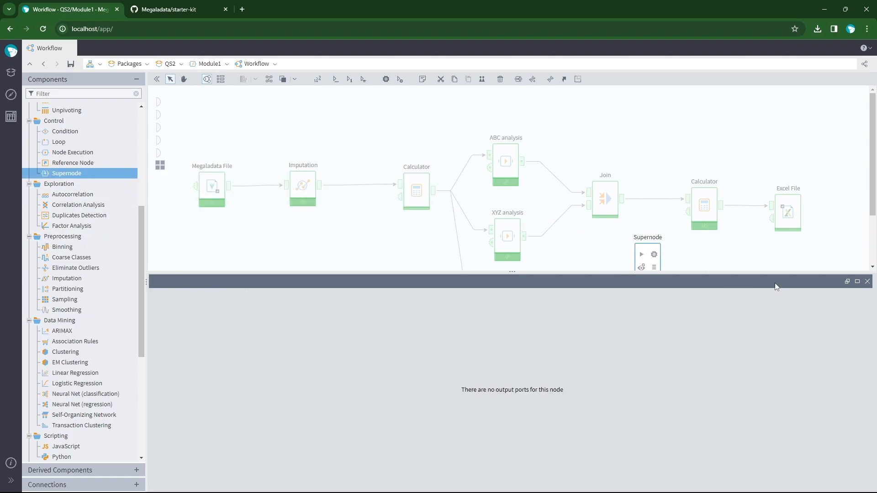
click(867, 281)
double_click(656, 238)
text(Ra)
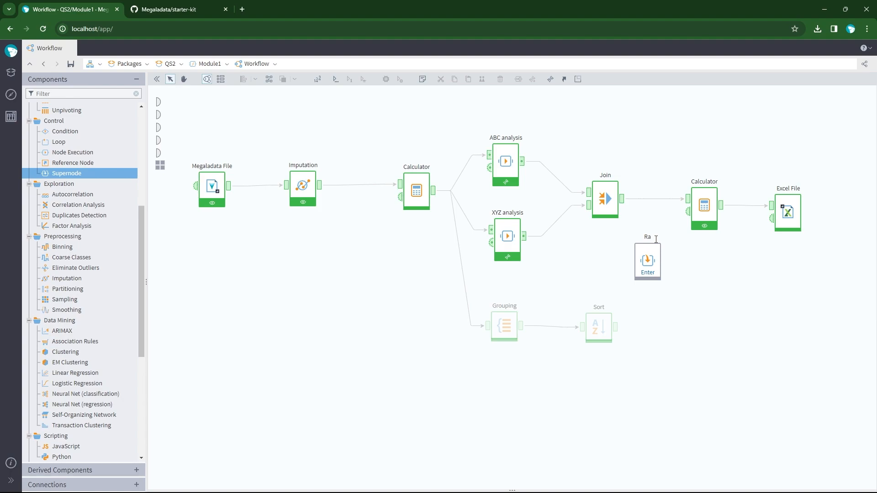
text(te by date)
key(Return)
drag(647, 259, 694, 329)
Step: Give the Rate by date supernode one table input and one table output, and connect the Sort output to it
click(702, 323)
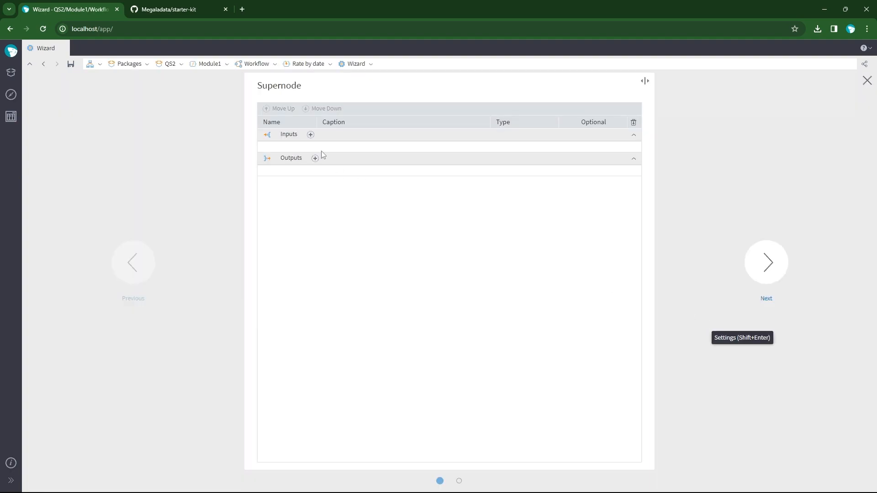
click(310, 135)
click(329, 156)
click(315, 158)
click(330, 176)
click(751, 272)
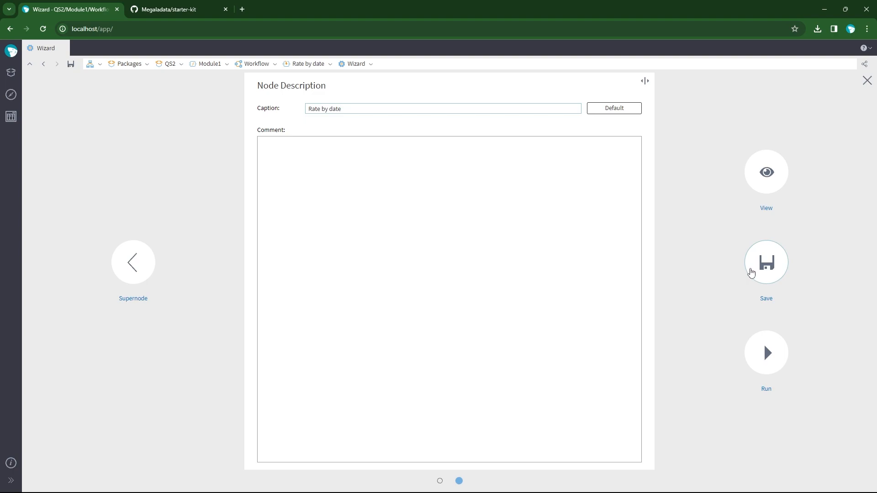
click(751, 272)
drag(623, 326, 677, 329)
Step: Inside the Rate by date supernode, add a Table into Variables node fed by the supernode's input port
double_click(694, 329)
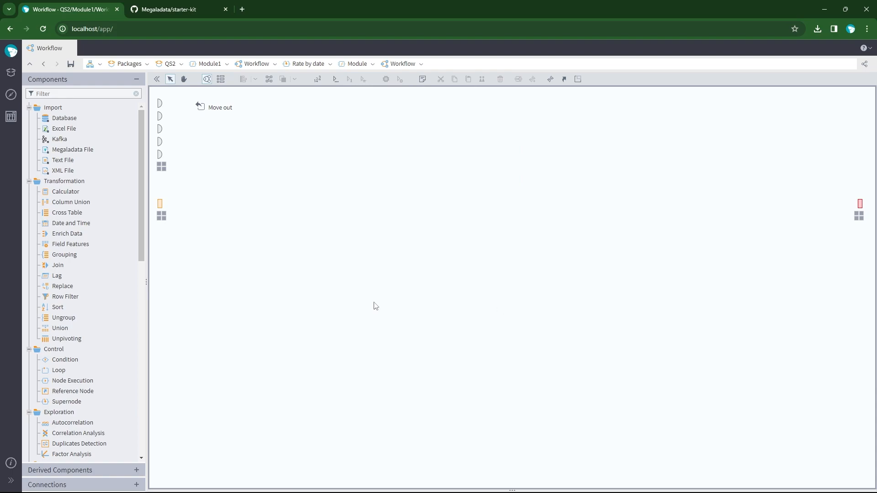
scroll(90, 272, down, 10)
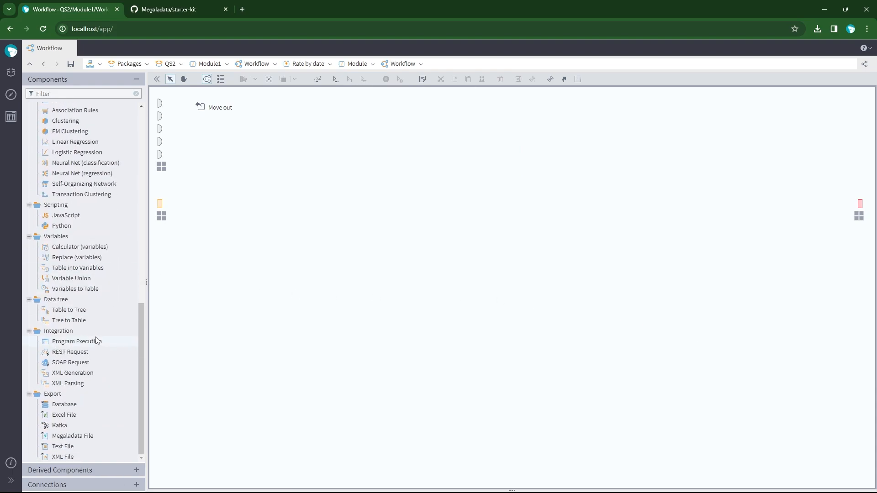
drag(86, 268, 244, 196)
double_click(255, 207)
Step: Turn PayDate into a variable using the First aggregation instead of Only, and save the Table into Variables settings
drag(315, 135, 518, 154)
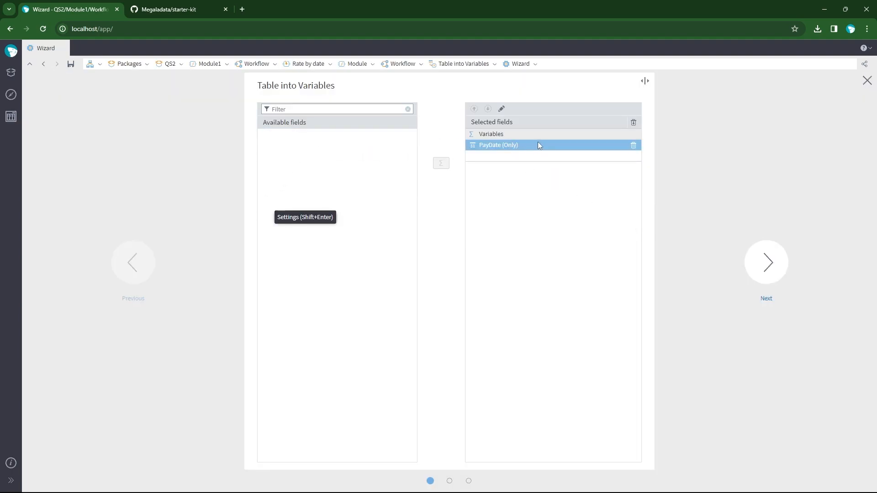
double_click(538, 145)
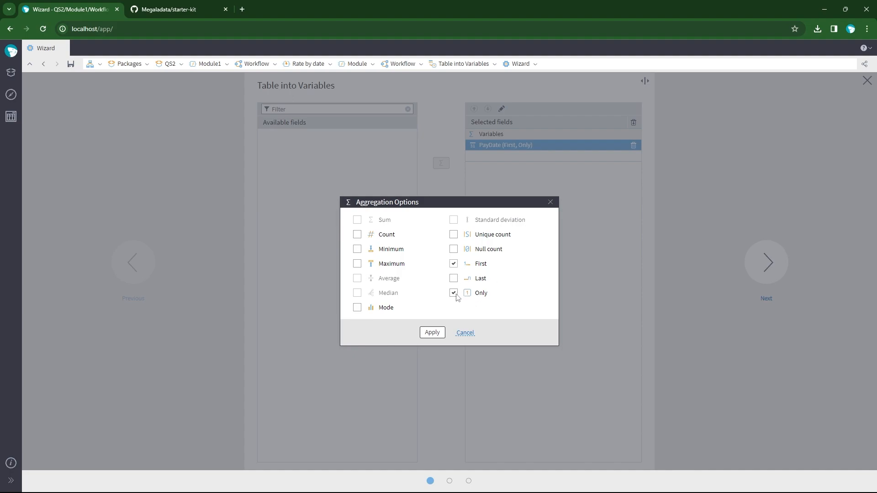
click(432, 332)
click(763, 266)
click(768, 273)
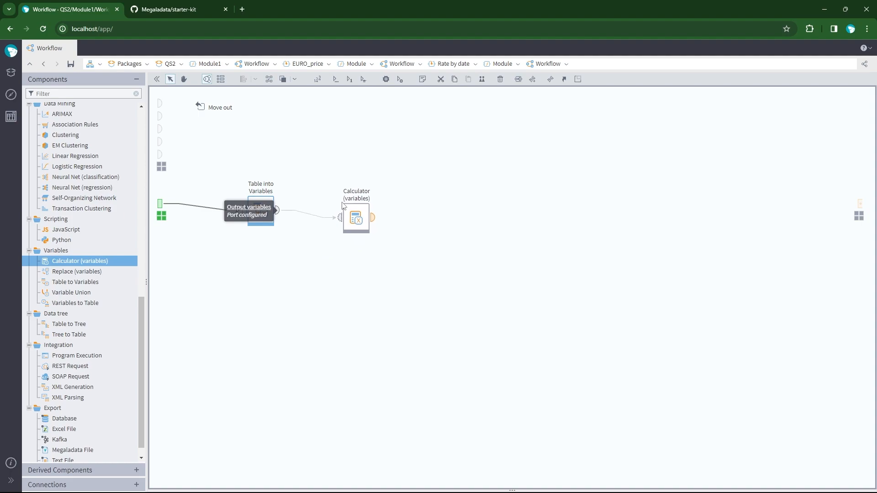
Step: Connect Table into Variables to Calculator (variables) and add a string variable App_ID holding the API app ID to its input port
drag(277, 210, 346, 214)
right_click(347, 213)
click(388, 214)
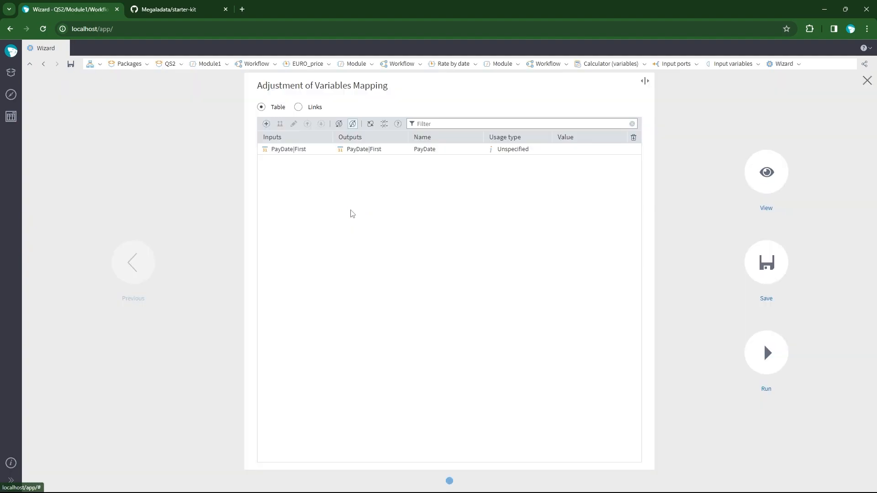
click(266, 124)
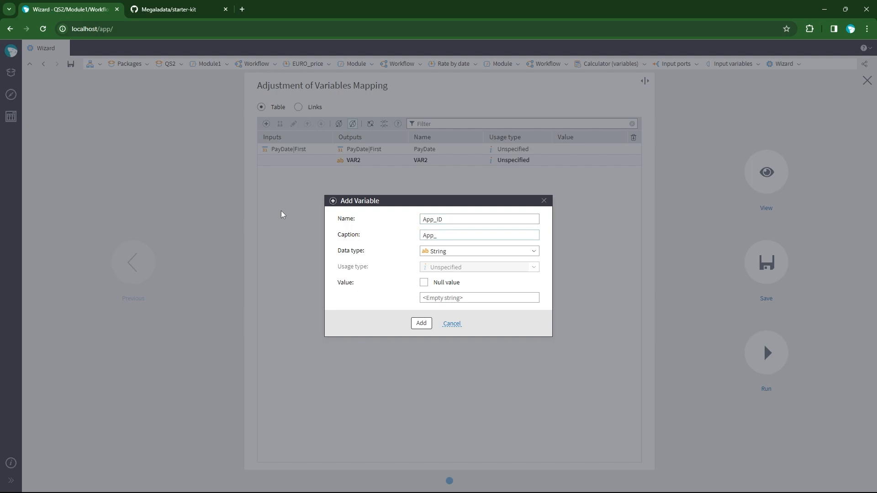
key(ctrl+v)
click(421, 322)
click(763, 266)
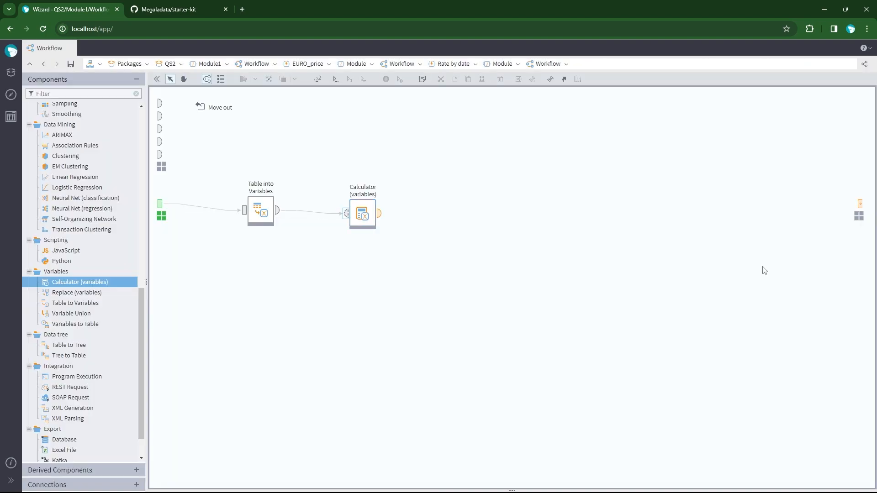
Step: In Calculator (variables), set the first expression's name and caption to URL and its type to String
double_click(357, 216)
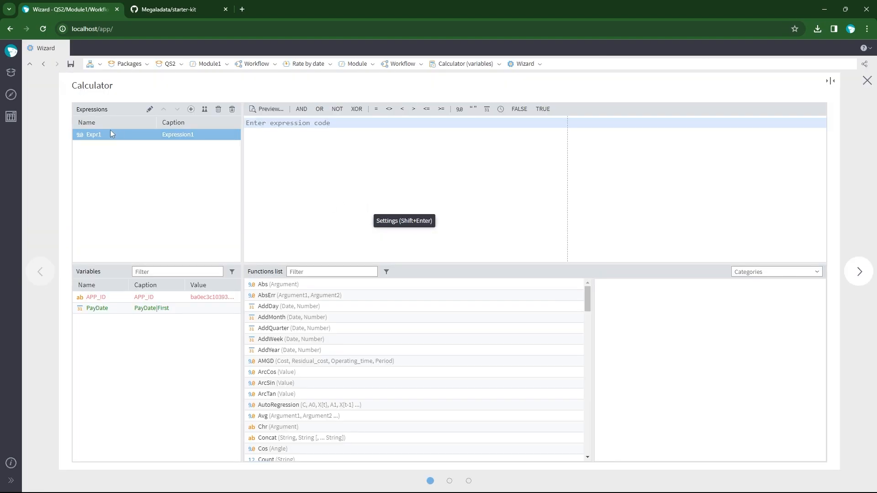
click(110, 134)
double_click(110, 134)
text(URL)
key(Tab)
text(URL)
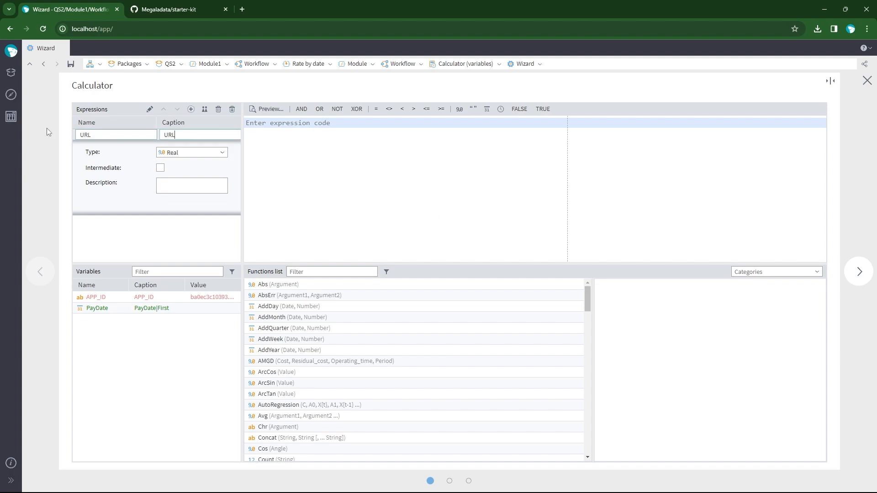
click(223, 153)
click(178, 207)
click(309, 124)
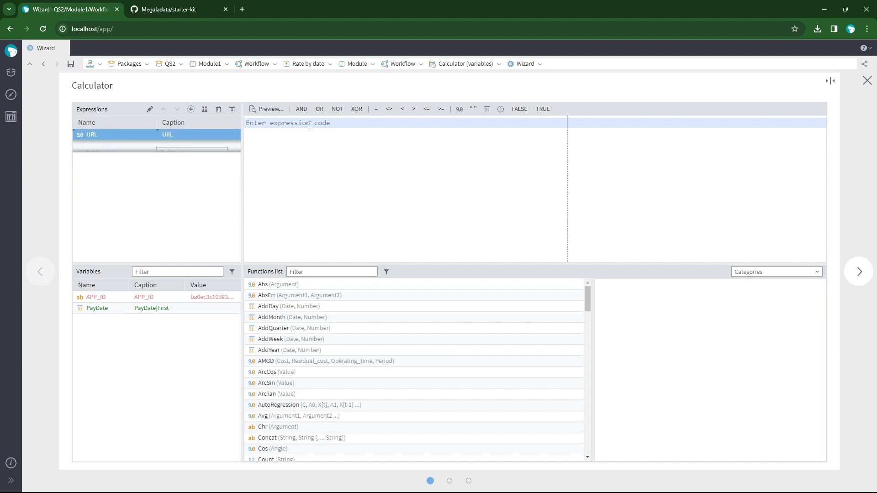
text(Conca)
text(t("https:)
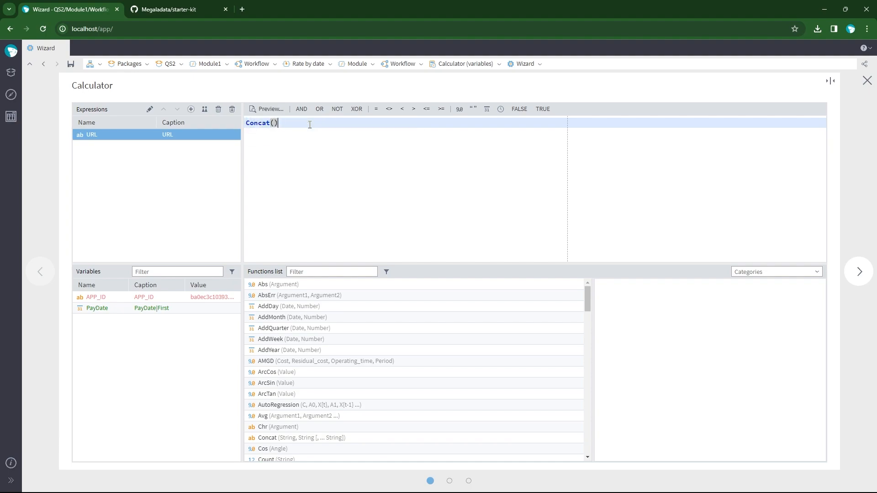
text(//openexchang)
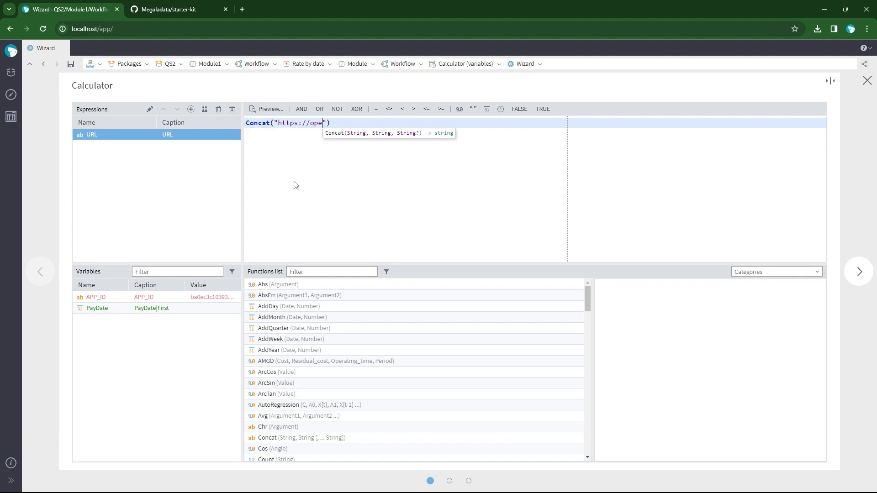
text(erates.)
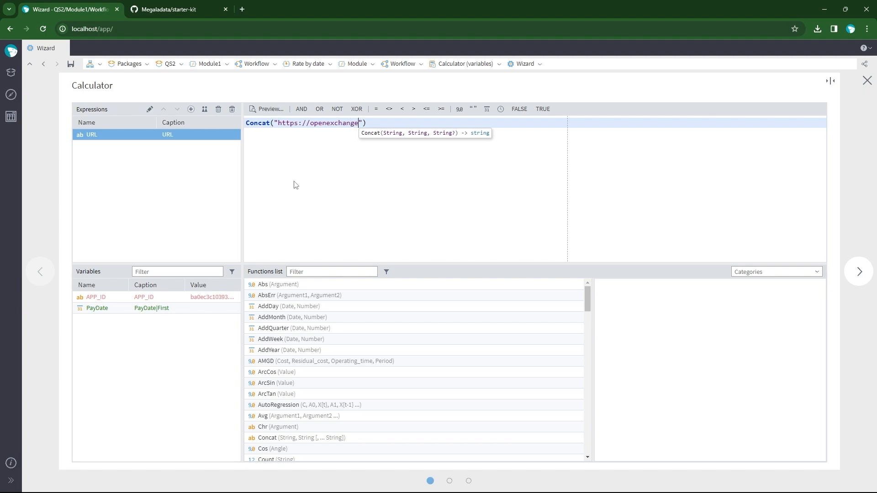
text(org/api/historical/)
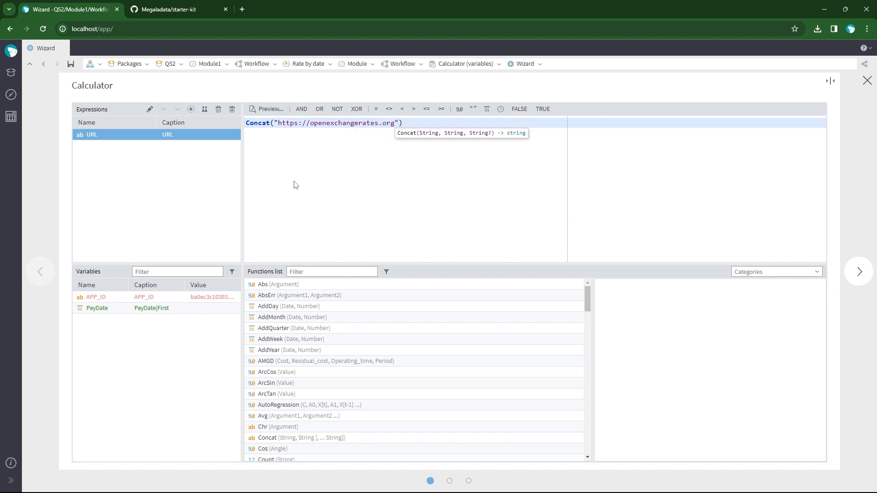
Step: Complete the Concat arguments with DateToStr(PayDate, "YYYY-MM-DD"), the string ".json?app_id=" and the APP_ID variable
text(", Date)
key(Return)
click(114, 309)
double_click(113, 309)
text(, "YYYY-MM-DD"), ".json?app_id=",)
double_click(115, 298)
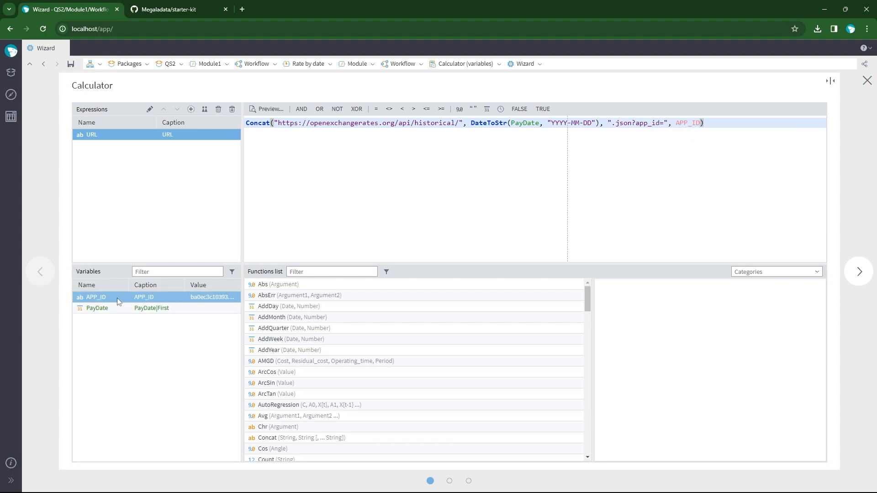
Step: Save the Calculator (variables) settings and preview its output variables to check the generated URL value
click(852, 272)
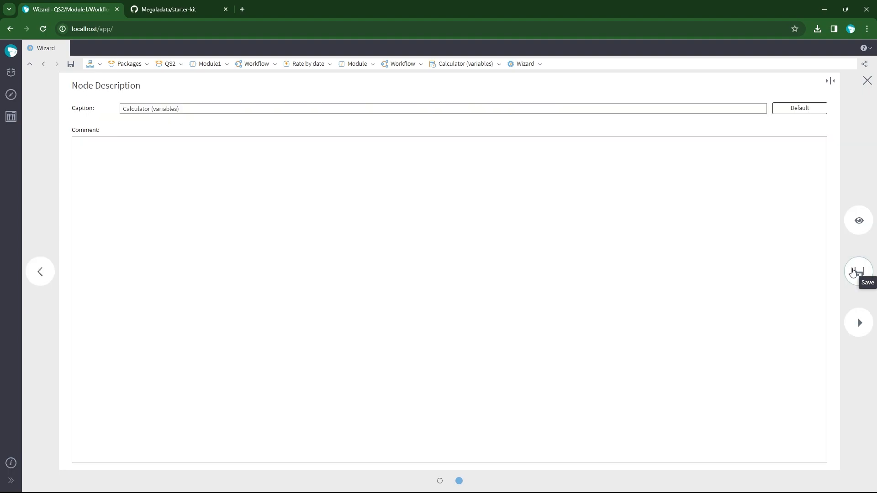
click(852, 272)
click(368, 210)
click(341, 320)
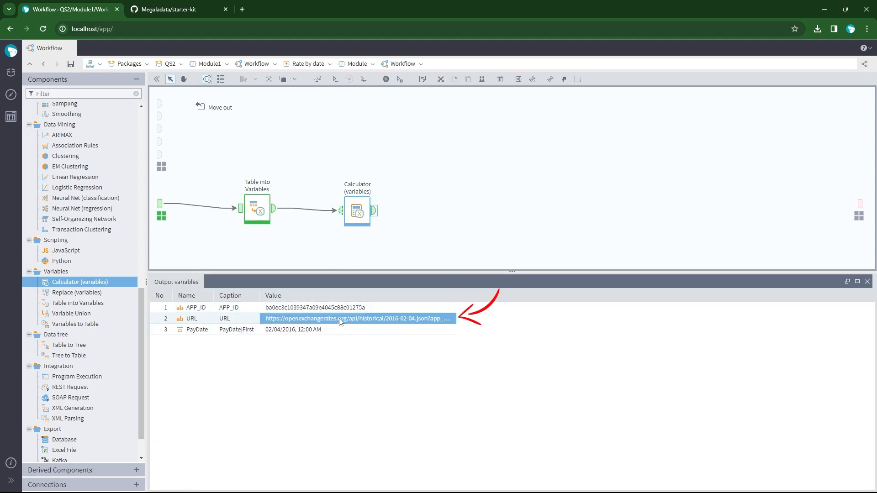
click(867, 282)
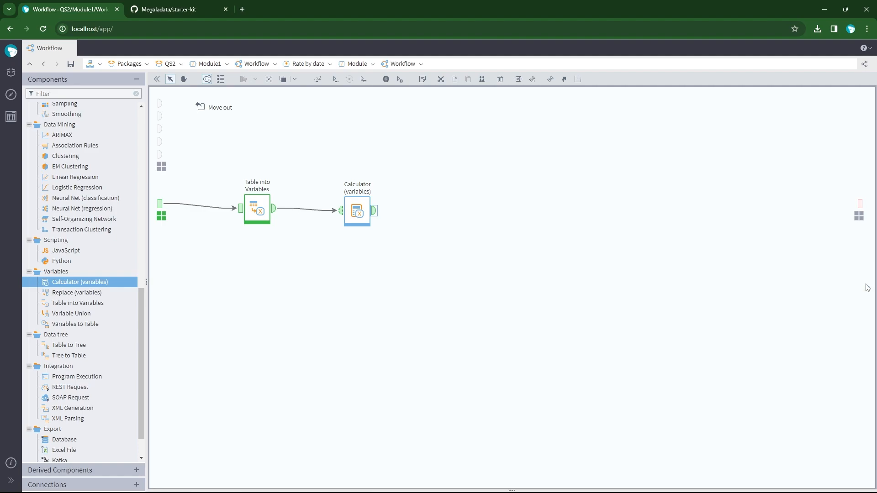
Step: Collapse the References and Workflow branches of QS2 in the navigation tree and open the Connections of Module1
click(11, 94)
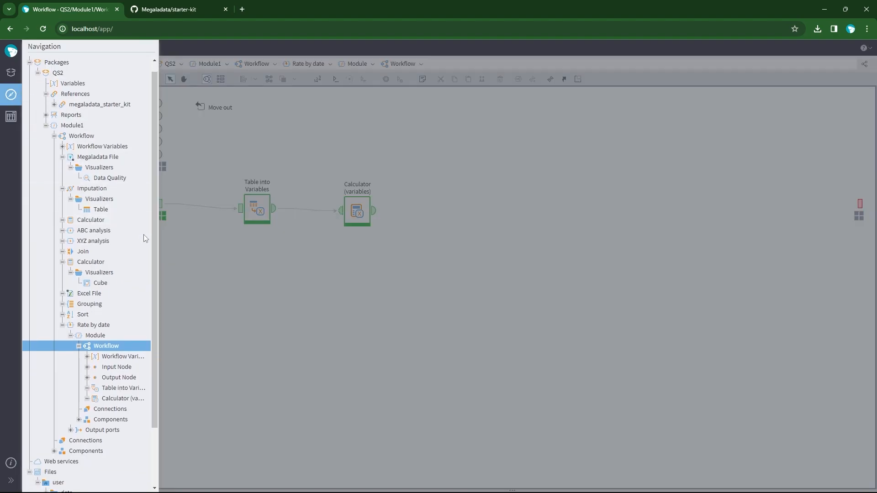
scroll(146, 247, down, 3)
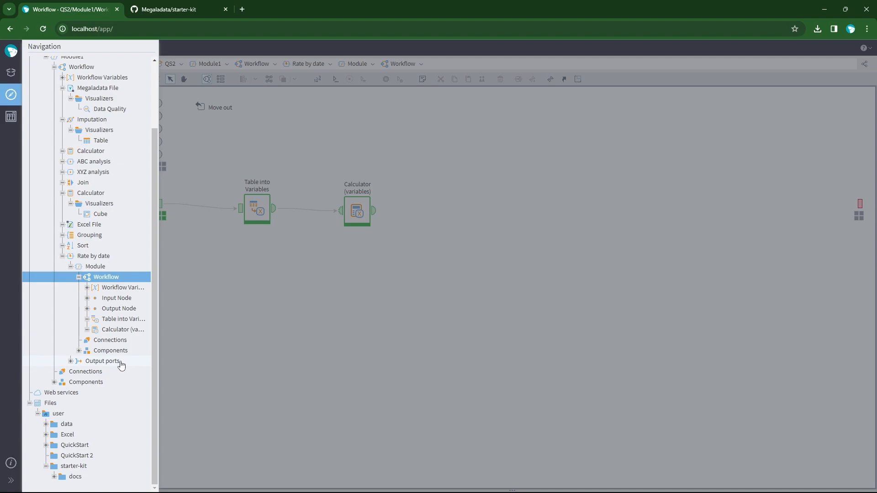
scroll(121, 365, up, 3)
click(46, 135)
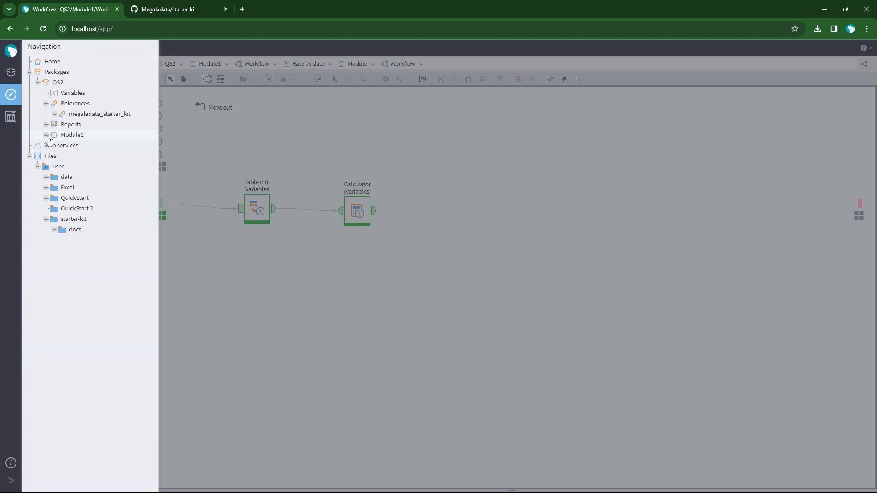
click(46, 104)
click(47, 125)
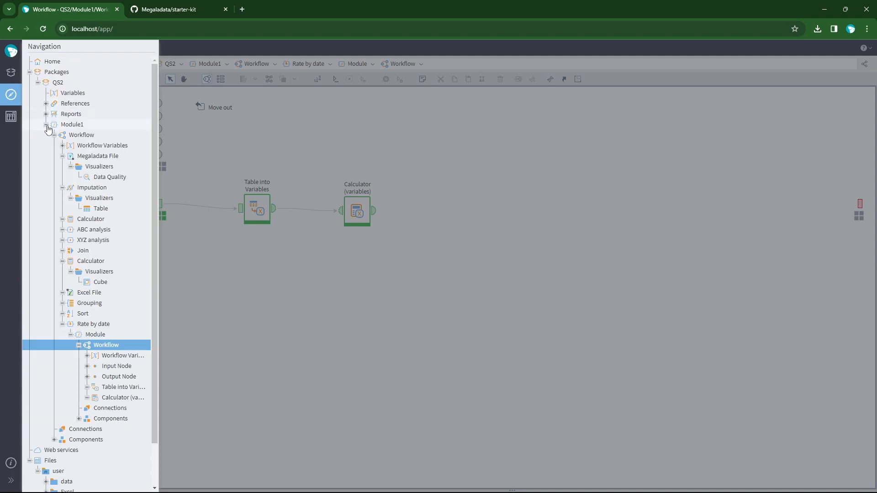
click(54, 135)
click(83, 147)
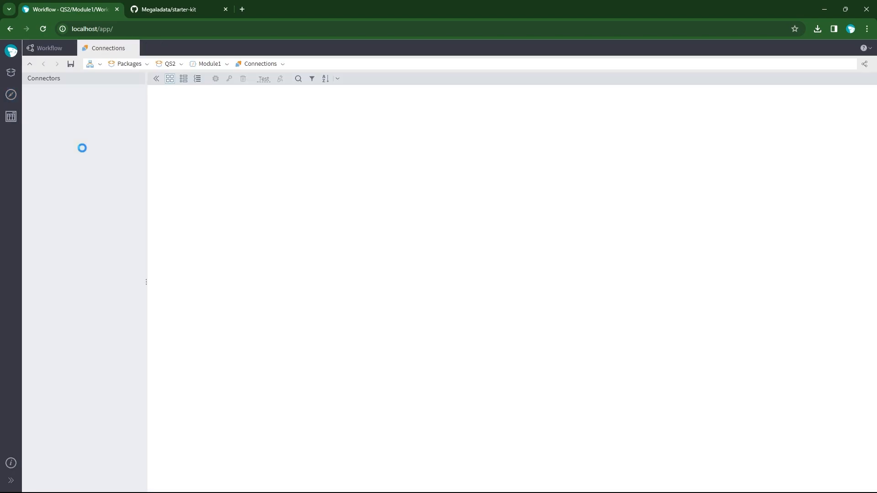
drag(85, 253, 215, 121)
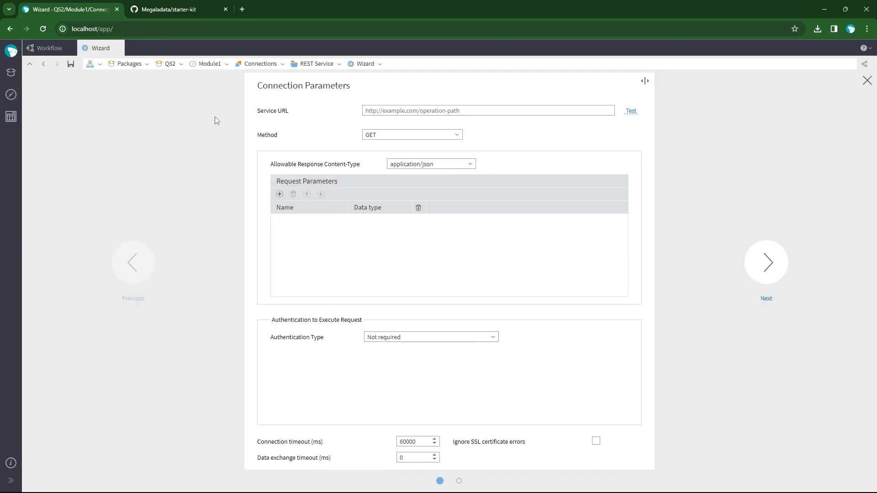
text(https://megaladata.com)
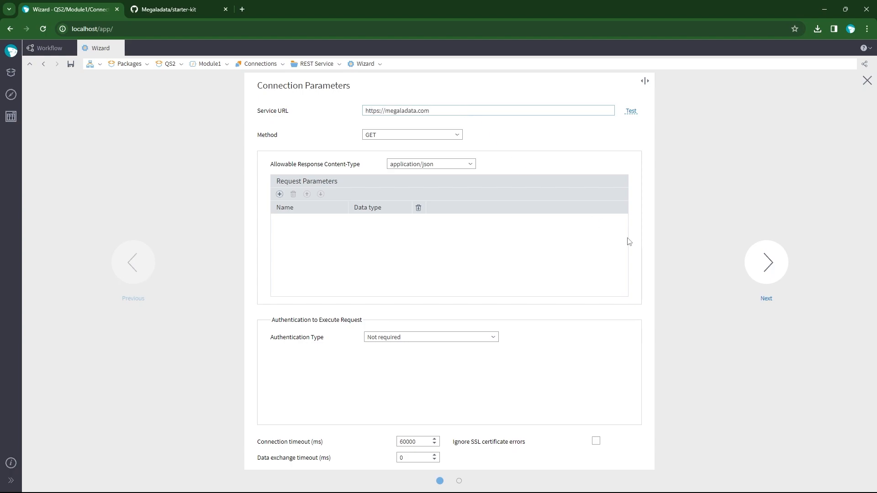
click(766, 262)
click(766, 262)
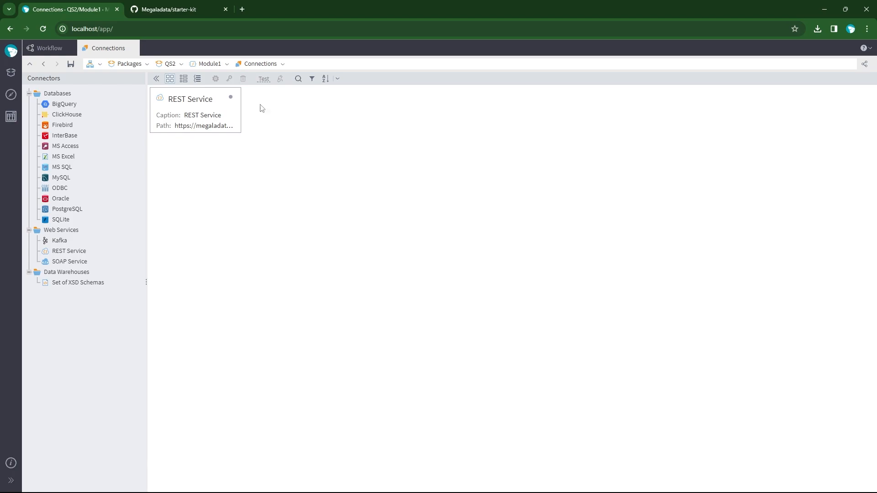
Step: Set the visibility of the REST Service connection to Internal, available only within the current package
right_click(189, 111)
click(245, 138)
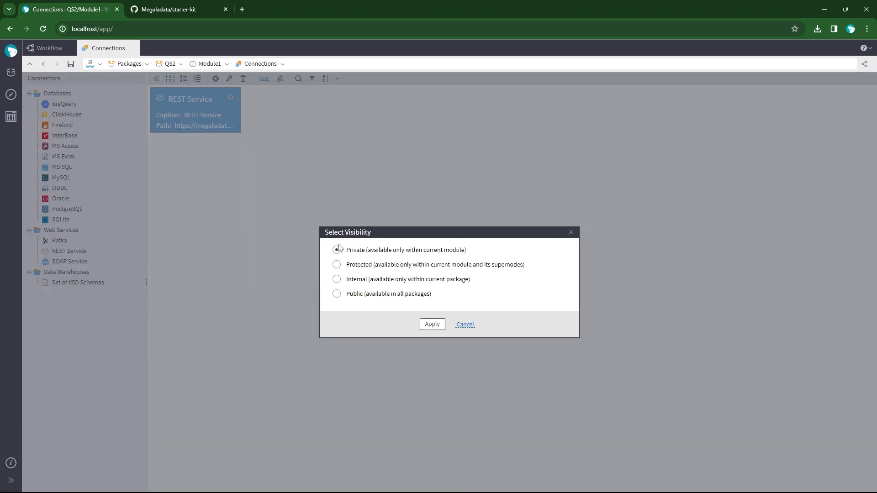
click(336, 279)
click(431, 325)
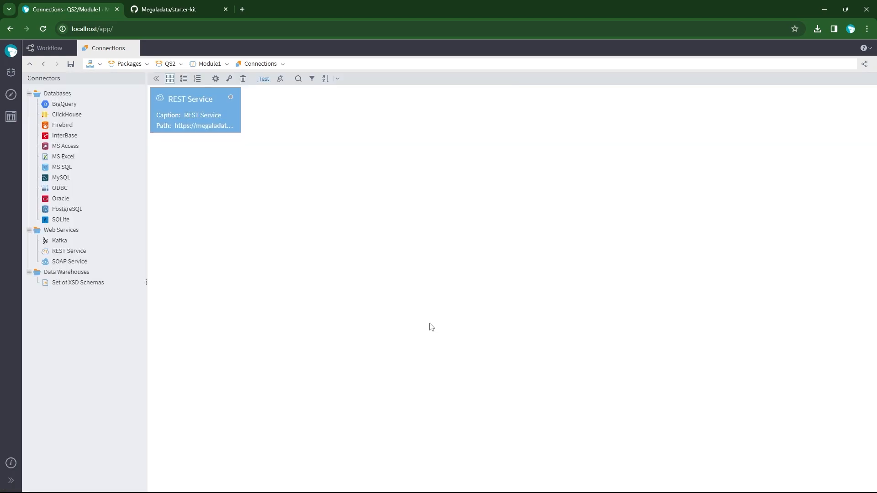
Step: Add Module1's REST Service connection as a node in the Rate by date workflow and feed it from Calculator (variables)
click(54, 52)
click(29, 147)
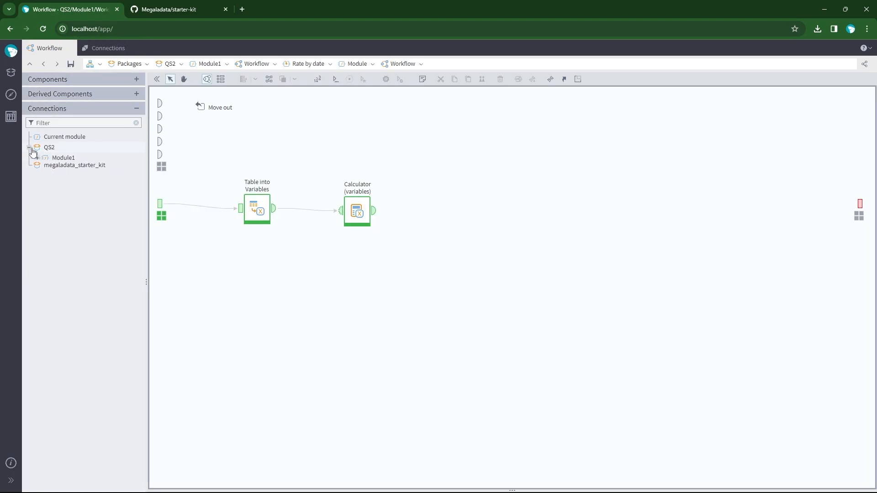
click(37, 158)
click(73, 182)
right_click(73, 182)
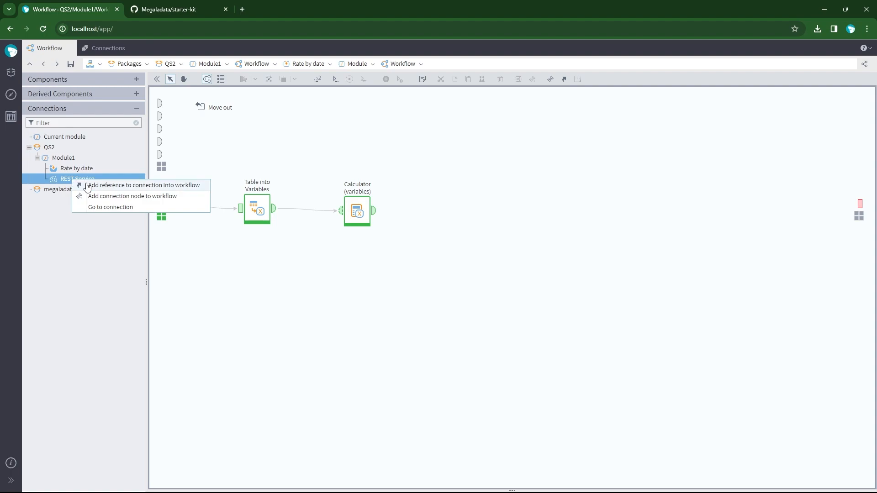
click(128, 202)
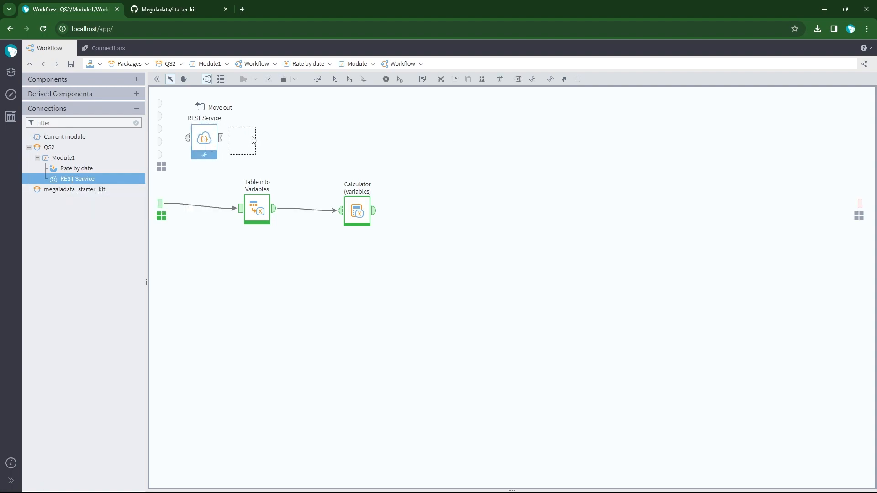
click(440, 207)
drag(374, 211, 427, 210)
Step: Bind the REST Service node's service URL to the URL variable, test the connection, and run the node
click(450, 205)
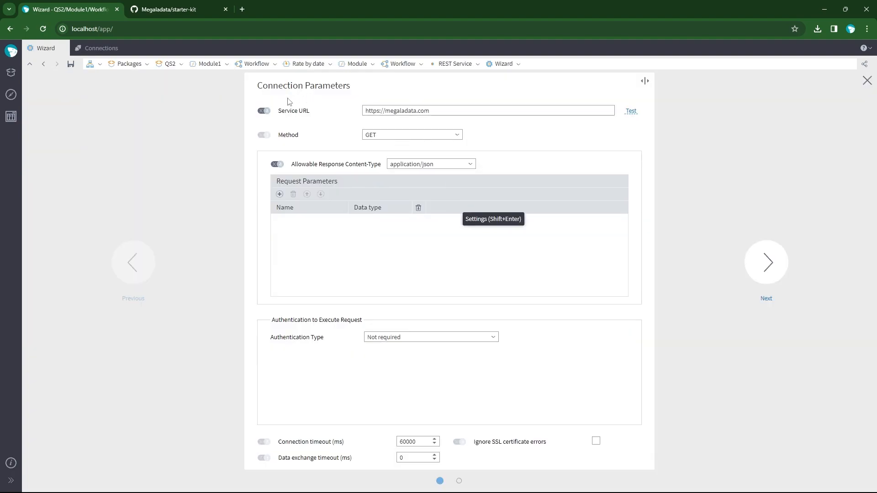
click(602, 110)
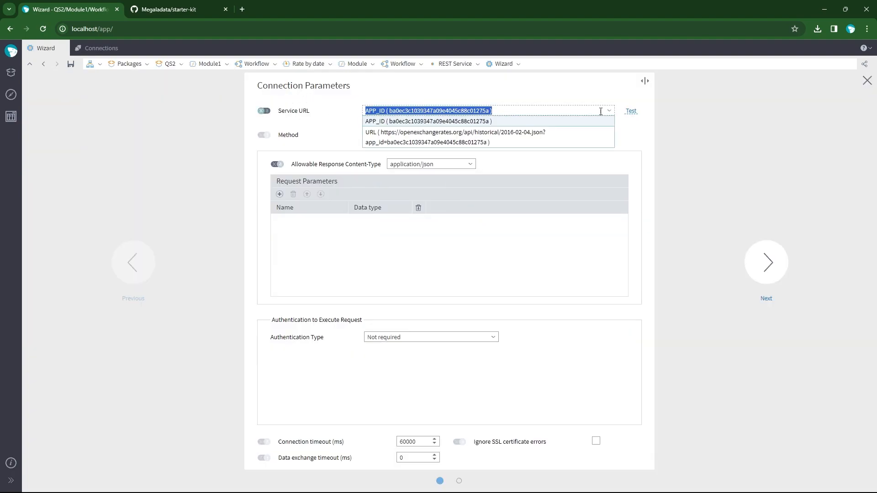
click(565, 133)
click(628, 111)
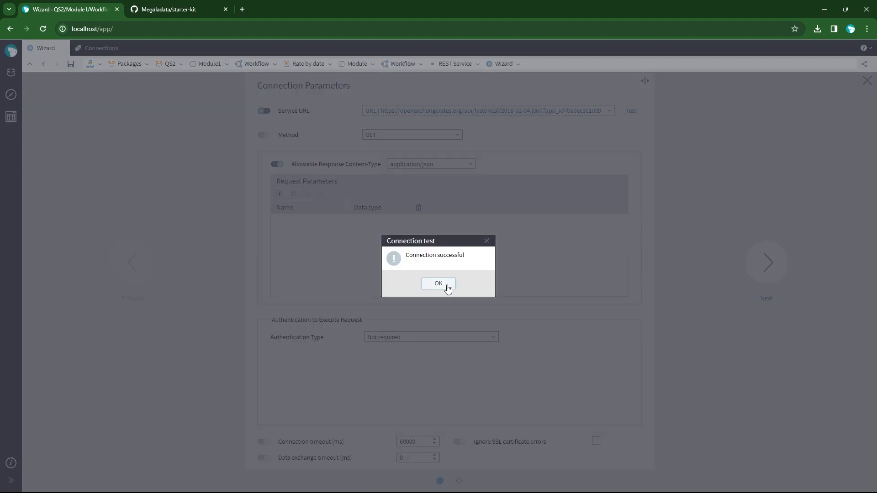
click(446, 287)
click(783, 267)
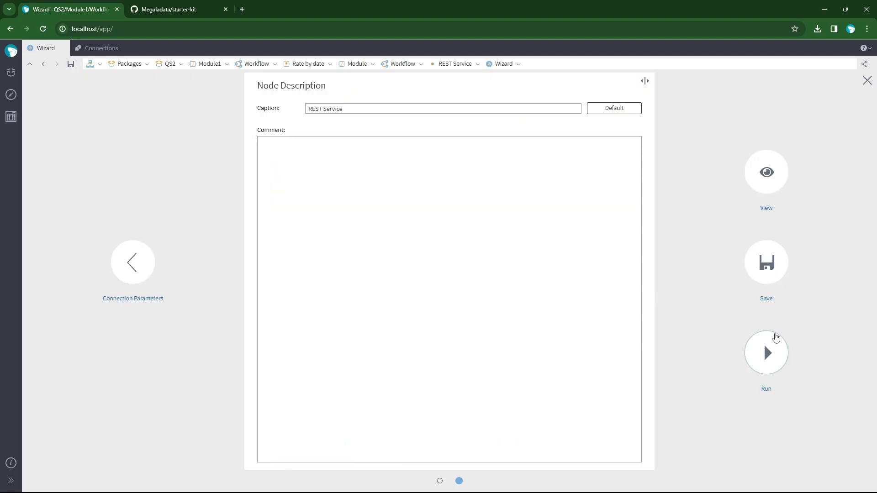
click(776, 341)
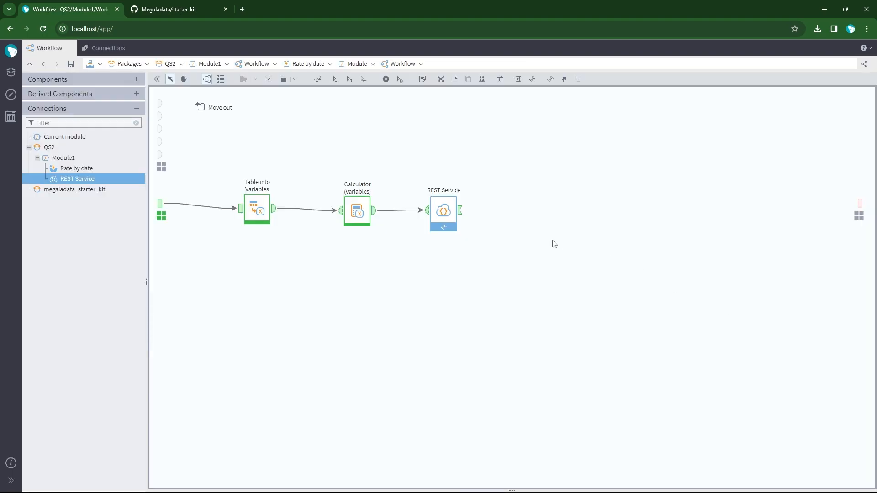
Step: Add a REST Request node fed by REST Service, run it, and preview the server response in its data set
click(69, 79)
scroll(103, 224, down, 5)
drag(96, 351, 533, 199)
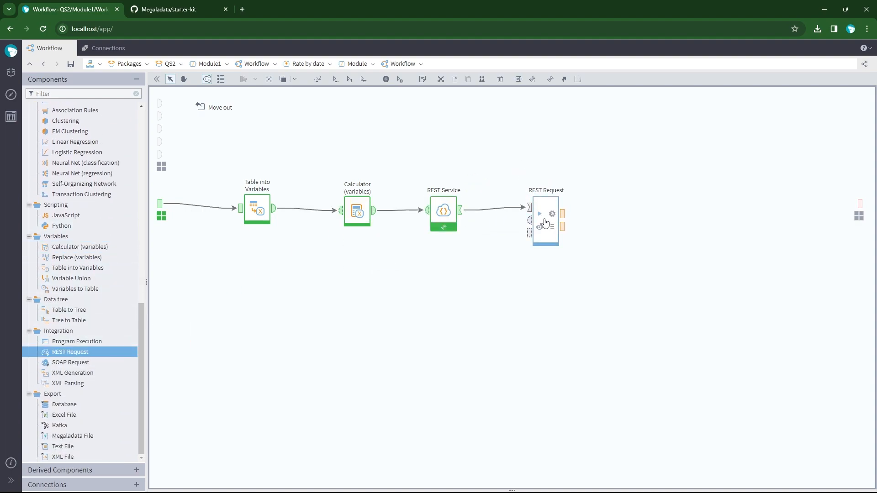
click(539, 214)
click(563, 216)
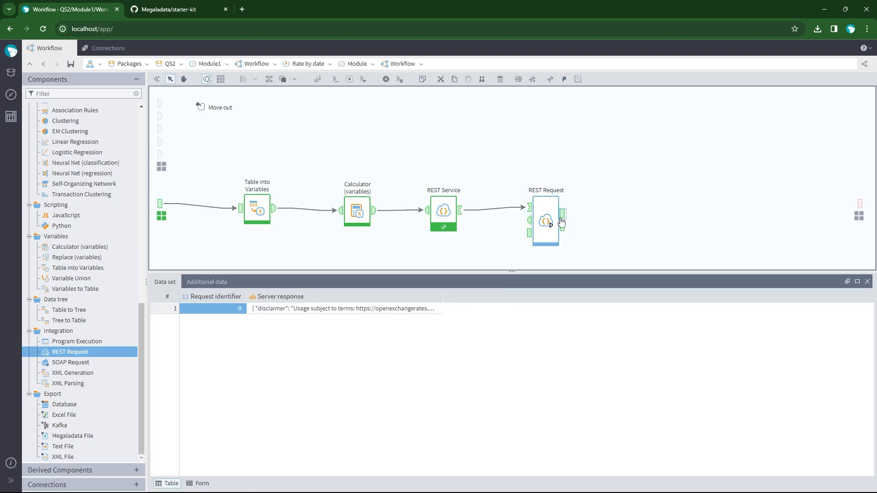
click(385, 312)
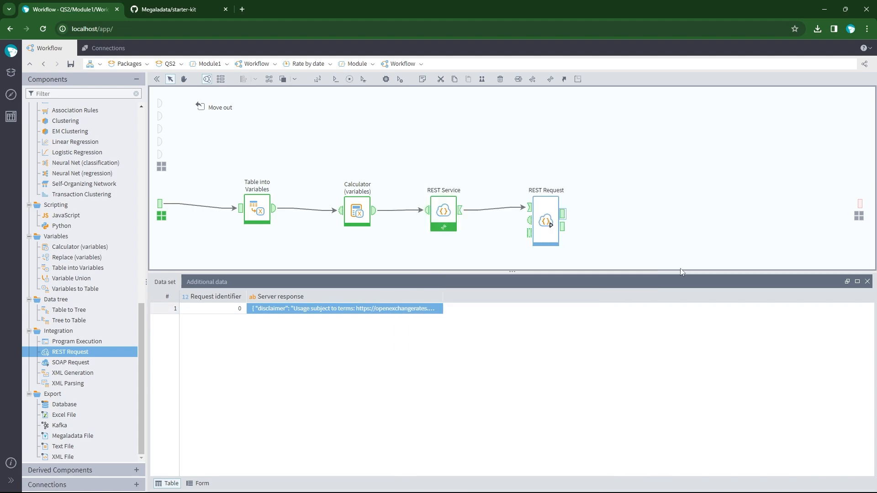
click(867, 281)
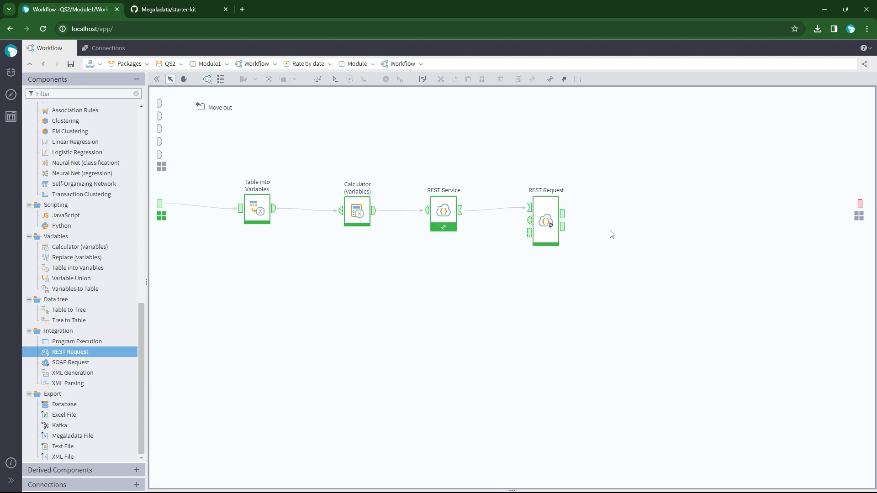
Step: Add the JSON Parser JS derived component from megaladata_starter_kit, fed by the data set output of REST Request
click(114, 473)
click(29, 144)
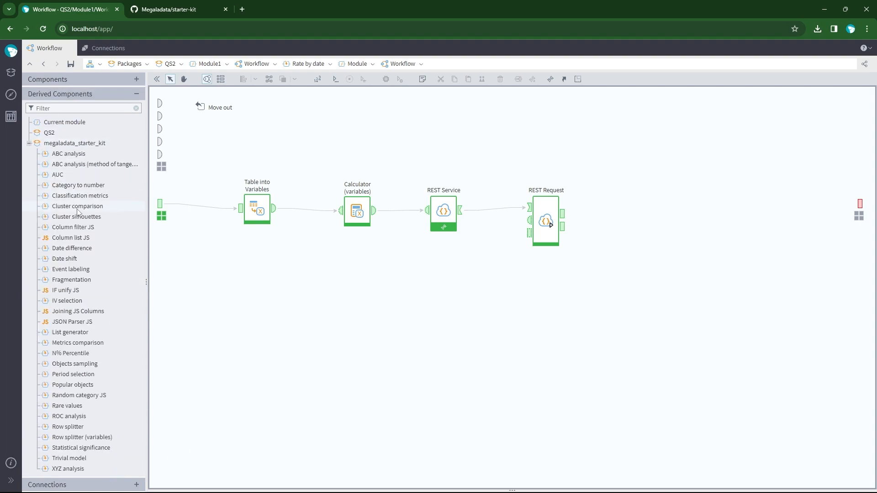
drag(105, 322, 635, 215)
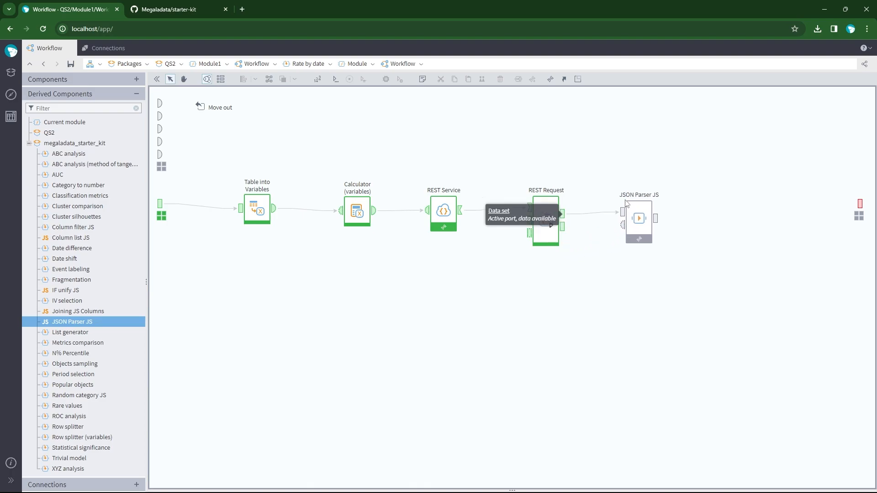
Step: Map the Server response column to the txtJSON output in JSON Parser JS's input mapping and save it
double_click(623, 213)
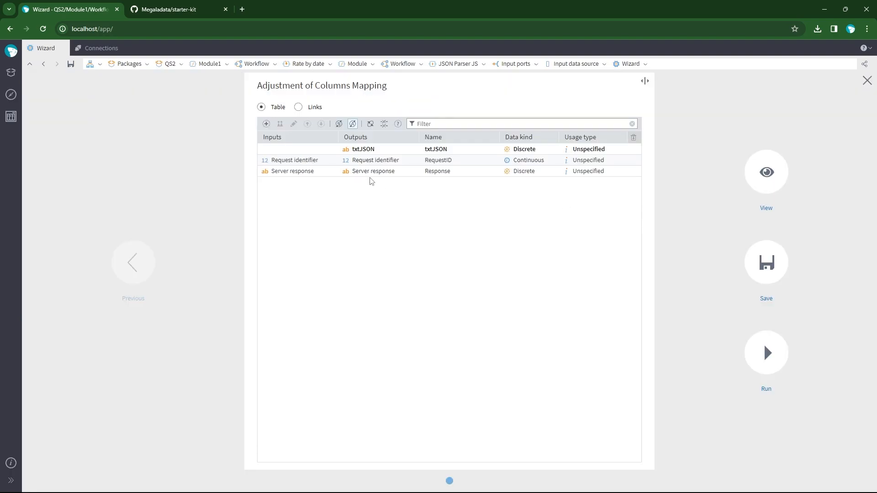
click(333, 149)
click(334, 149)
click(329, 162)
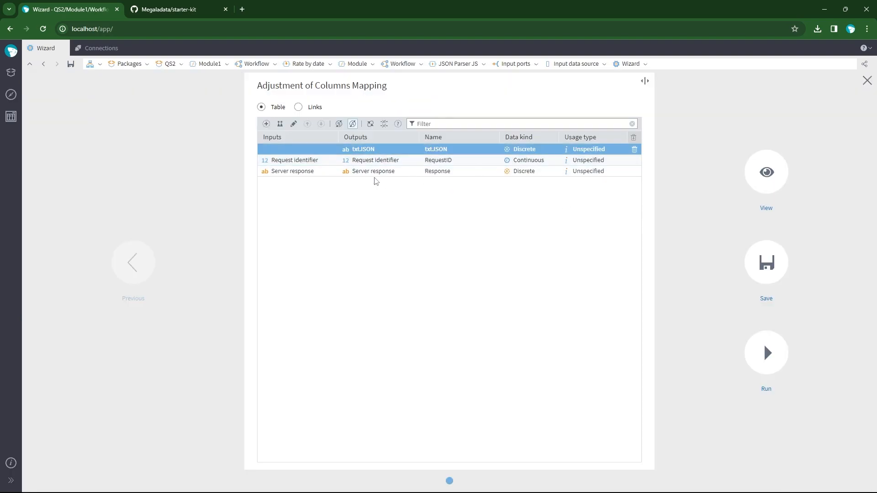
click(635, 172)
click(330, 150)
click(332, 150)
click(328, 171)
click(766, 262)
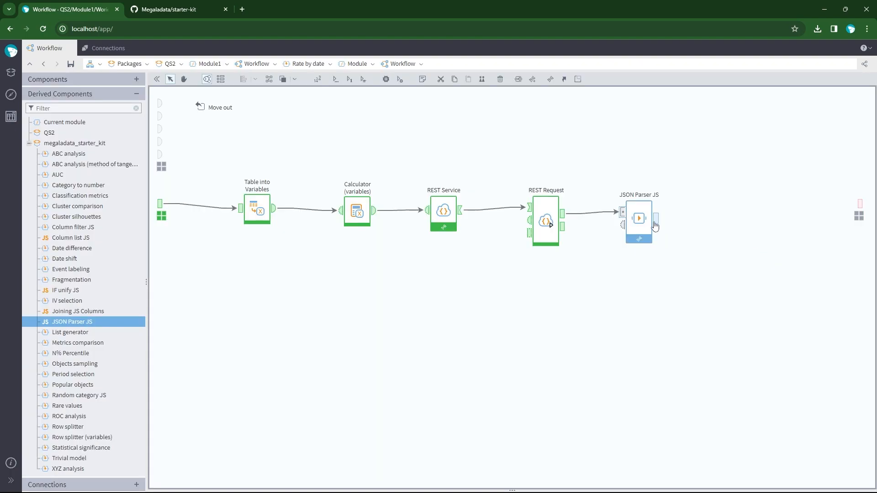
Step: Run JSON Parser JS and preview the parsed exchange rates in its output data set
click(656, 224)
scroll(442, 320, down, 8)
scroll(442, 334, up, 8)
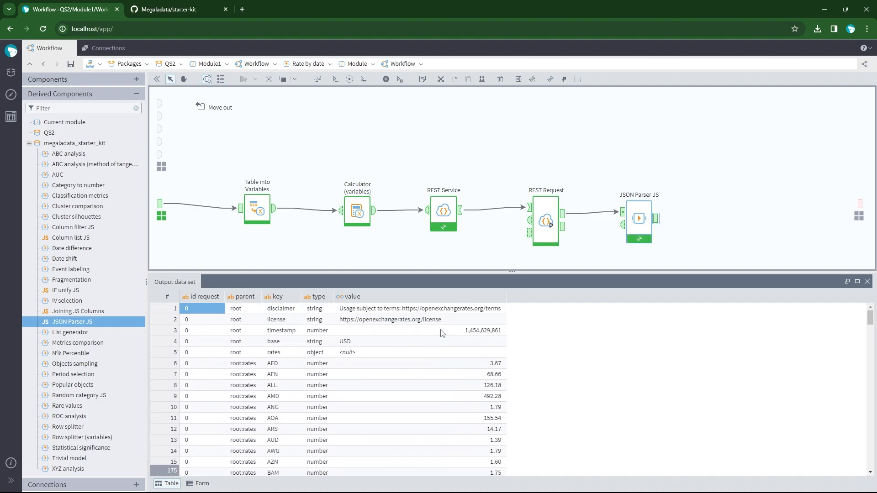
click(867, 282)
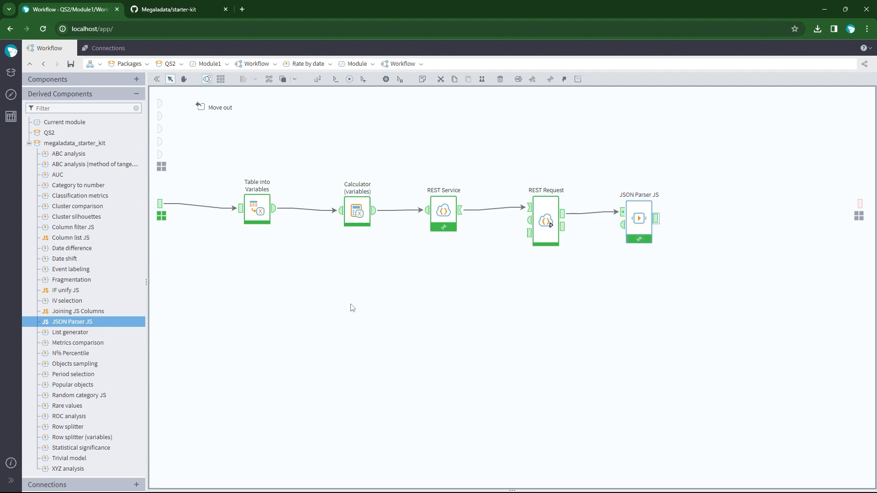
Step: Add a Row Filter node fed by JSON Parser JS and open its settings
click(90, 79)
scroll(88, 182, up, 10)
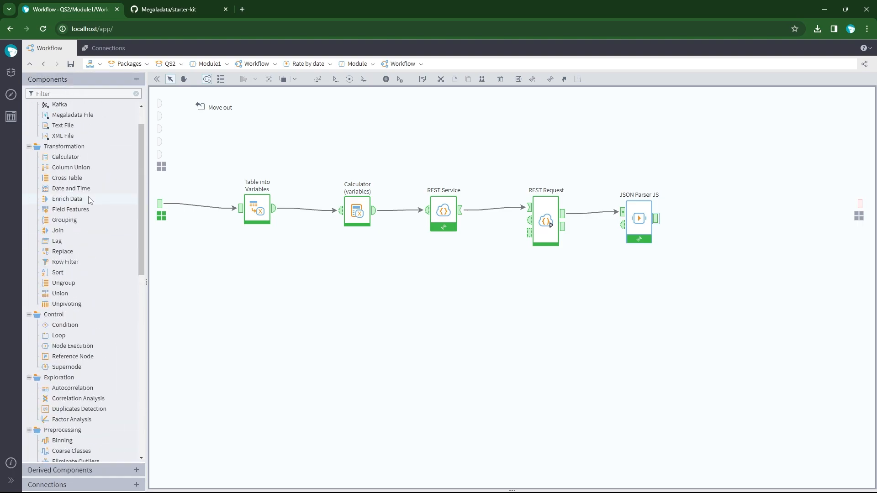
drag(92, 303, 731, 217)
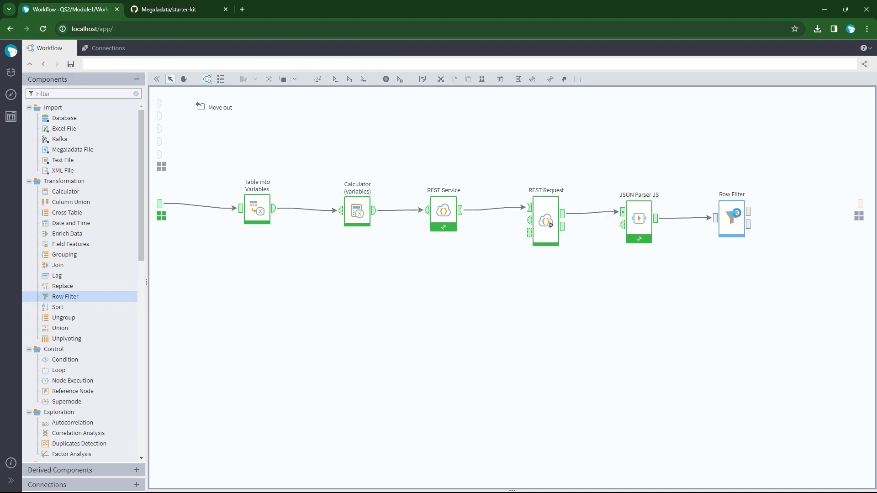
click(737, 212)
Step: Filter the rows to those whose key field is listed as EUR, and run Row Filter
click(514, 168)
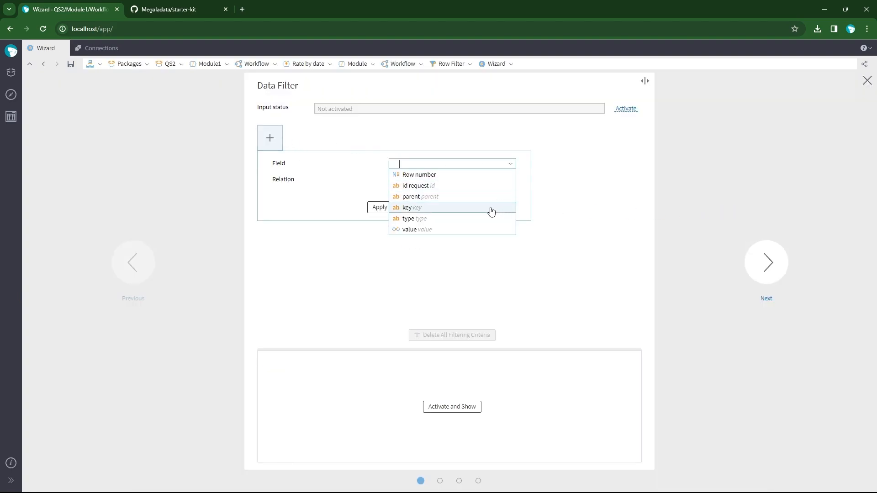
click(492, 211)
click(514, 180)
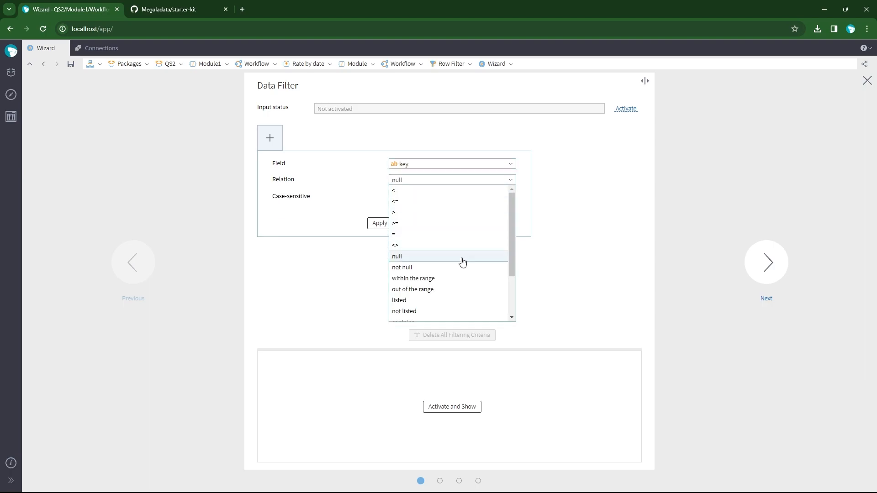
click(459, 300)
click(508, 196)
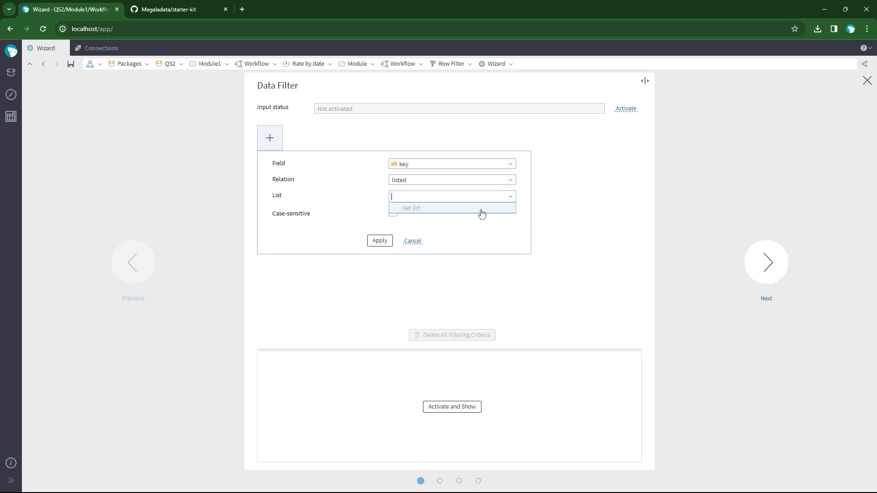
scroll(482, 243, down, 3)
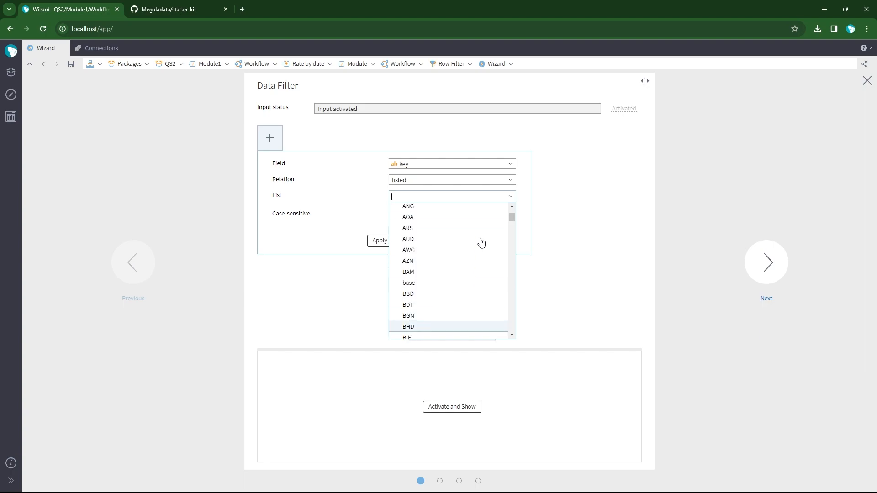
scroll(468, 312, down, 2)
scroll(467, 310, down, 4)
scroll(462, 317, down, 2)
click(463, 279)
click(377, 243)
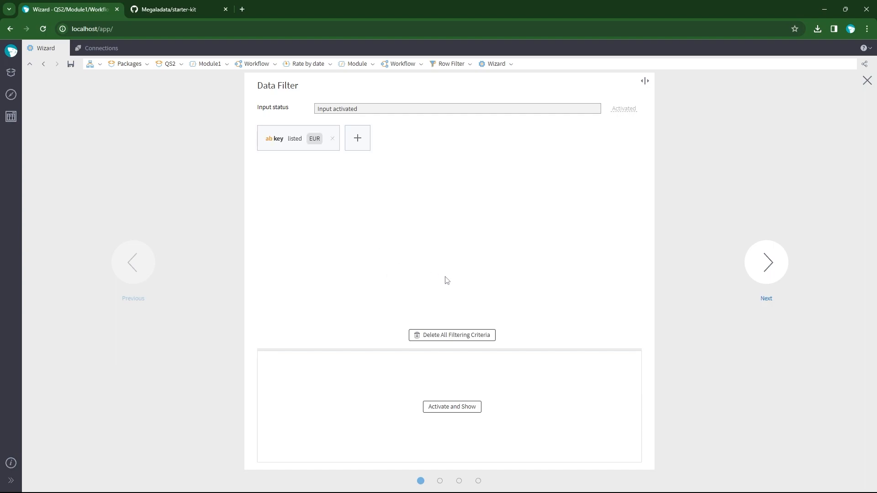
click(766, 262)
click(767, 351)
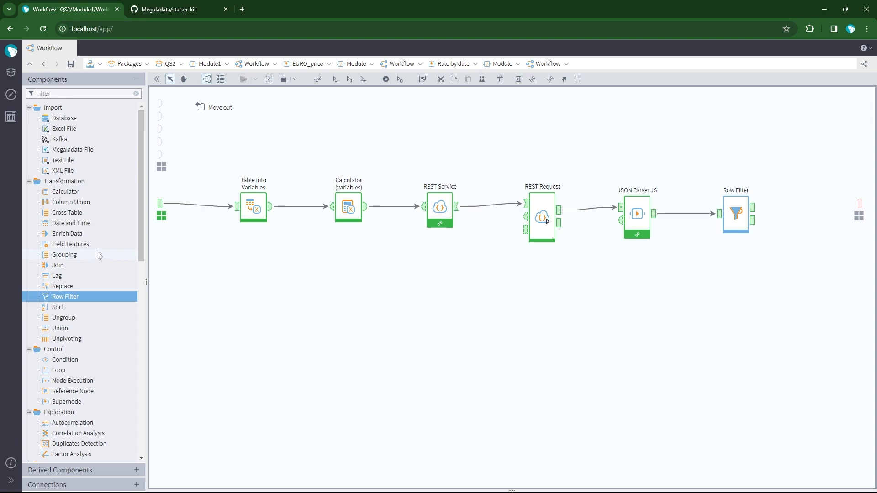
Step: Add a Variables to Table node below the chain, fed by Table into Variables
scroll(100, 256, down, 15)
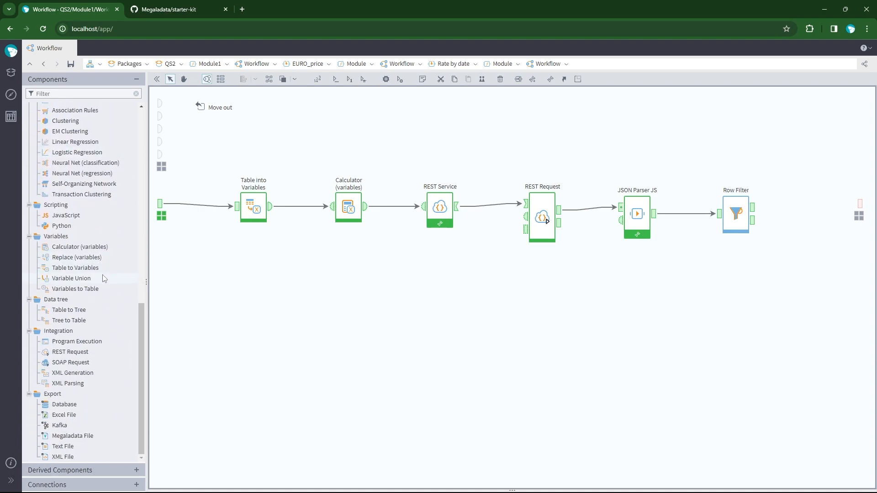
drag(106, 289, 322, 277)
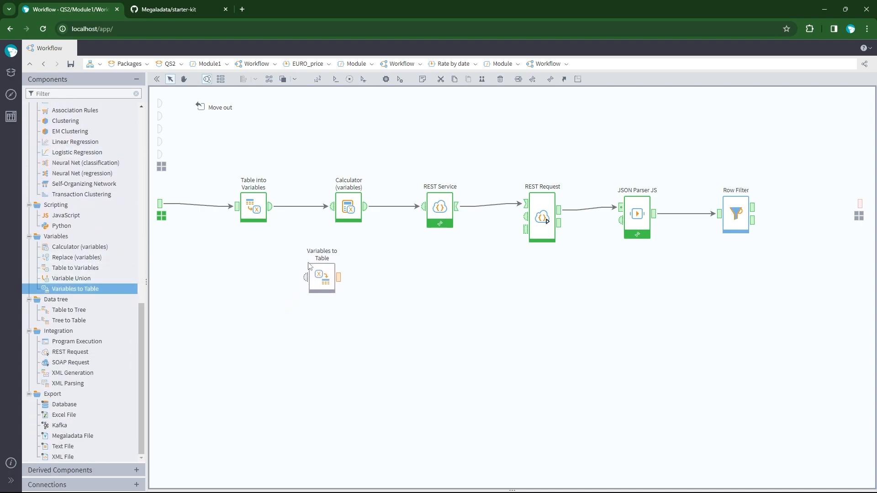
drag(271, 209, 306, 277)
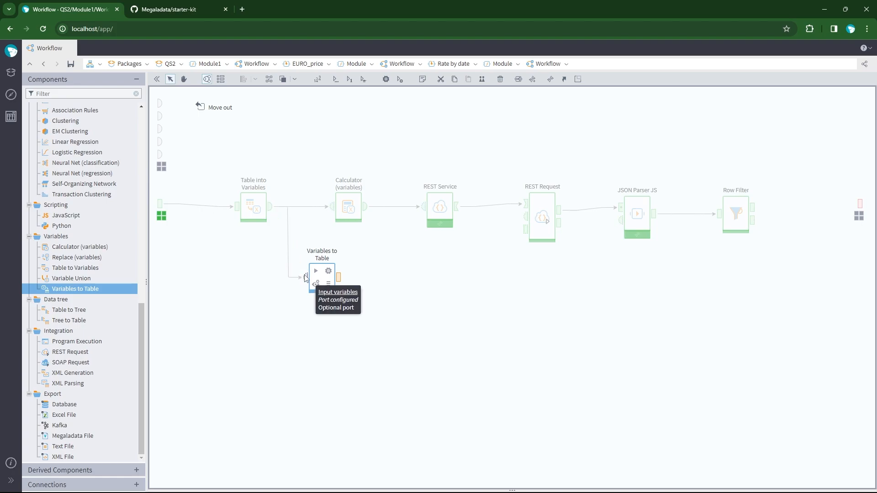
Step: Save Variables to Table with its default settings and preview its output table
double_click(330, 274)
click(767, 262)
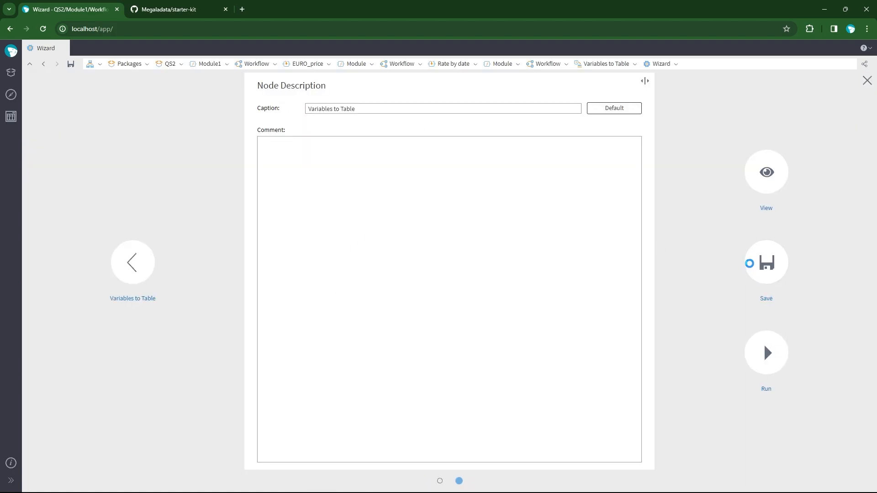
click(758, 270)
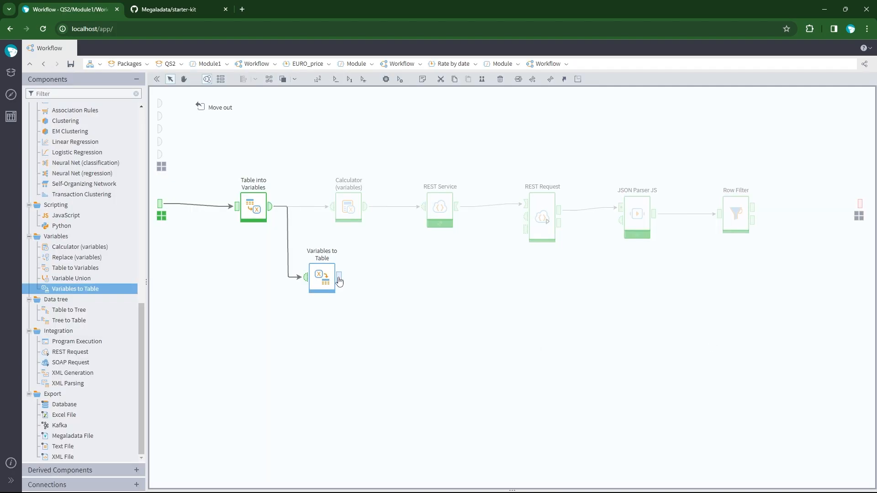
click(339, 279)
click(866, 282)
Step: Add a Column Union node combining the Row Filter and Variables to Table outputs, and preview its output data set
scroll(80, 222, up, 10)
drag(84, 204, 812, 203)
drag(339, 278, 809, 223)
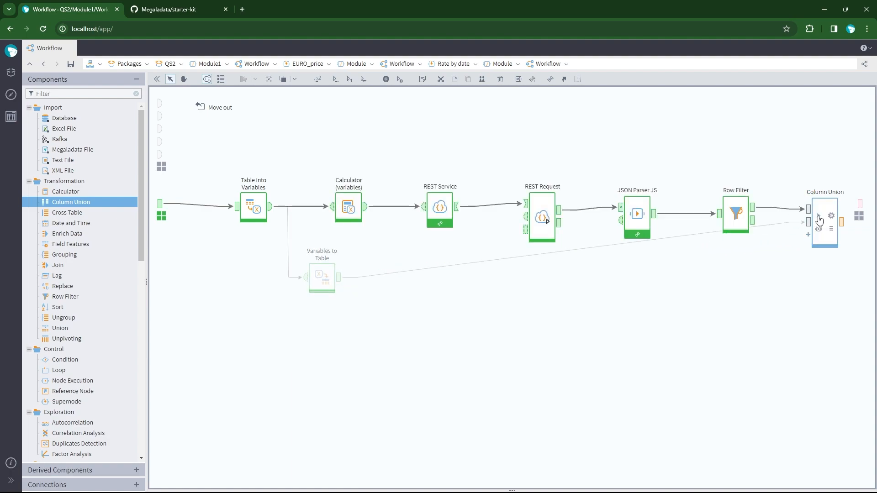
click(841, 224)
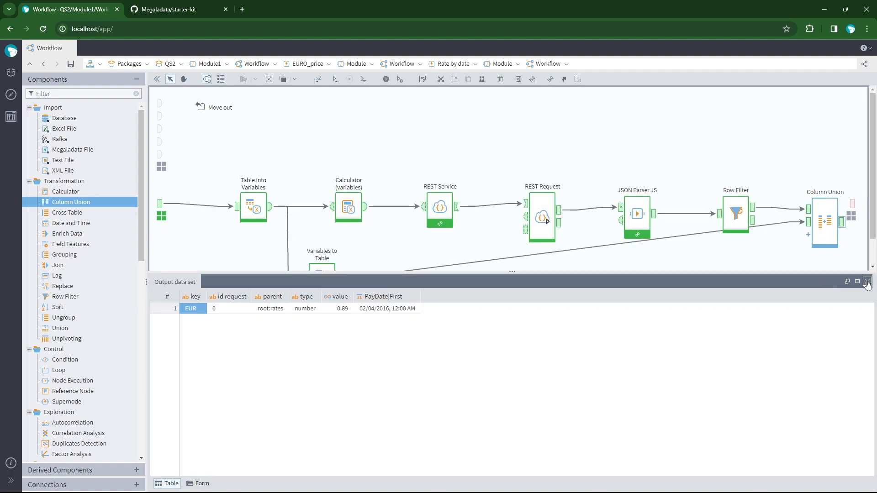
click(867, 282)
Step: Connect Column Union to the supernode's output port, excluding id request, parent and type from the column mapping, and run it
drag(229, 172, 779, 333)
drag(777, 223, 860, 204)
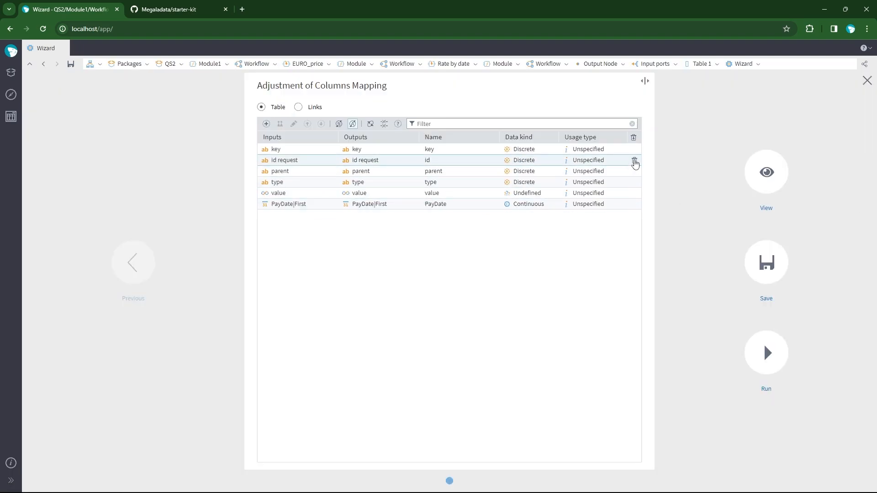
click(634, 161)
click(634, 161)
click(635, 161)
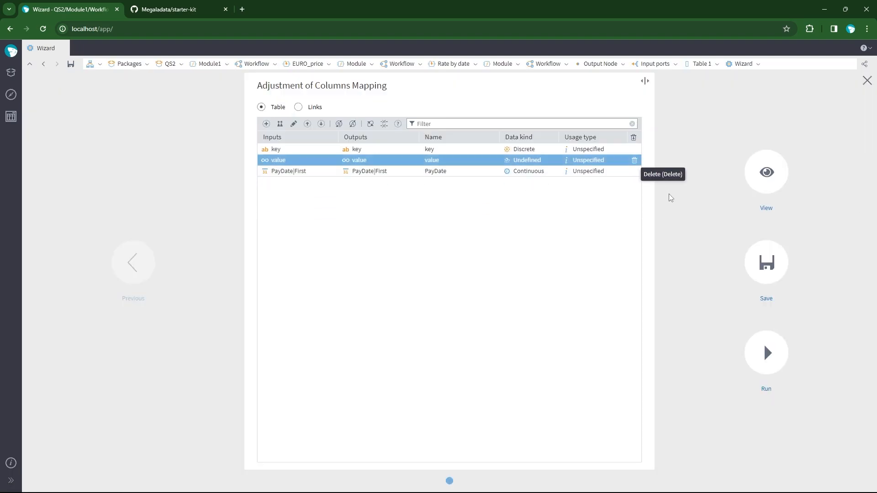
click(766, 353)
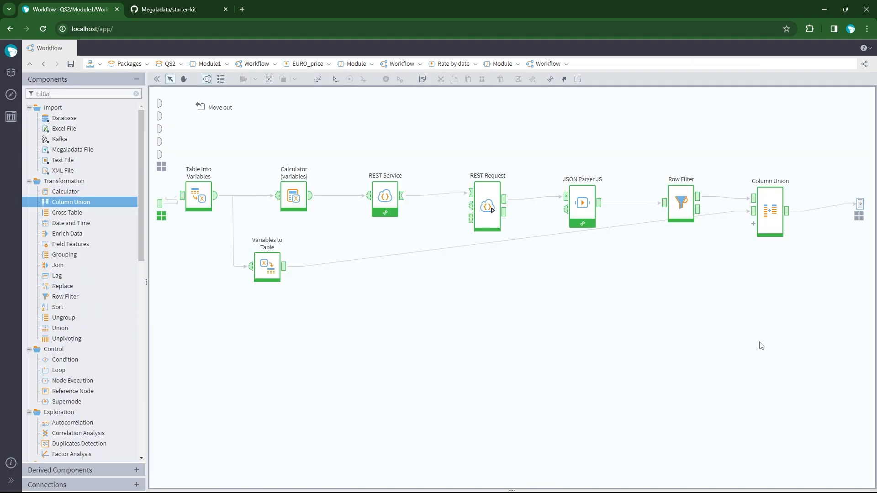
Step: Return to the main workflow and preview Rate by date's output table
click(221, 108)
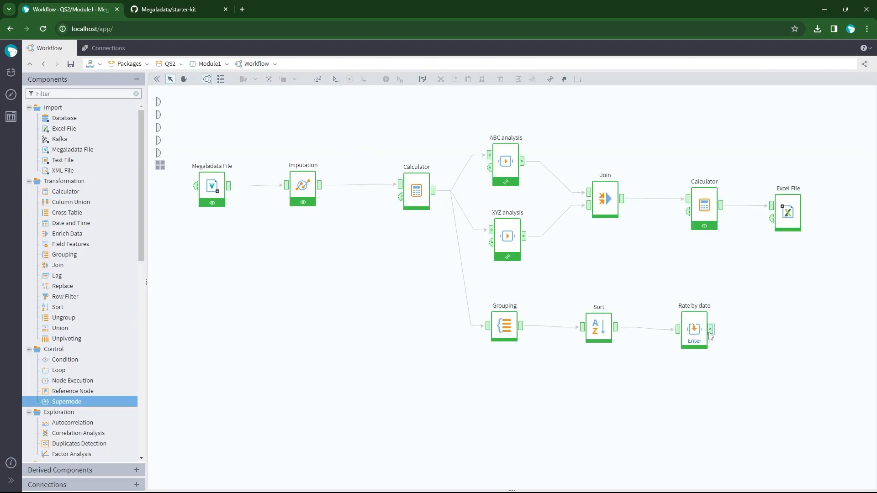
click(709, 332)
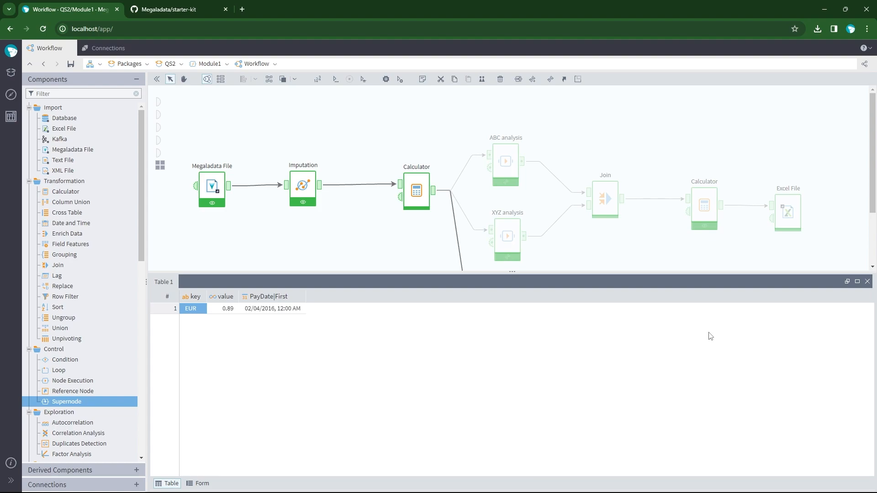
click(867, 281)
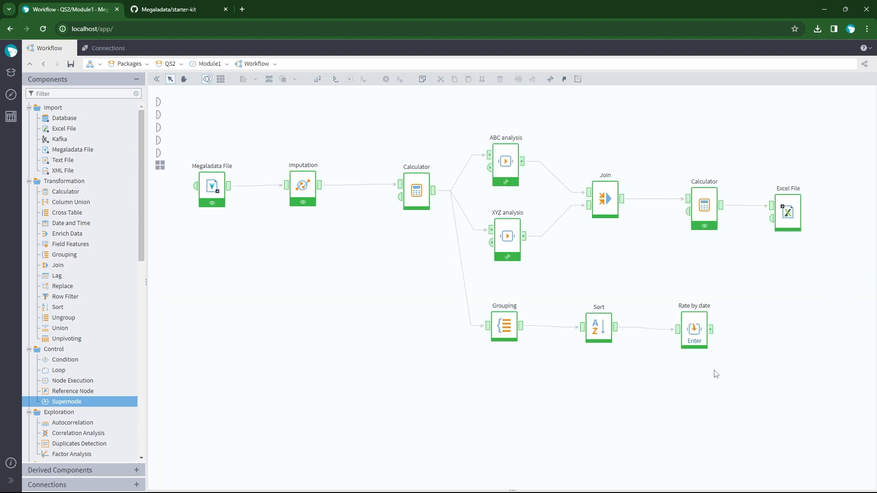
Step: Add a Loop node over Rate by date, using group processing by the unique values fields on input port Table 1
drag(83, 370, 704, 396)
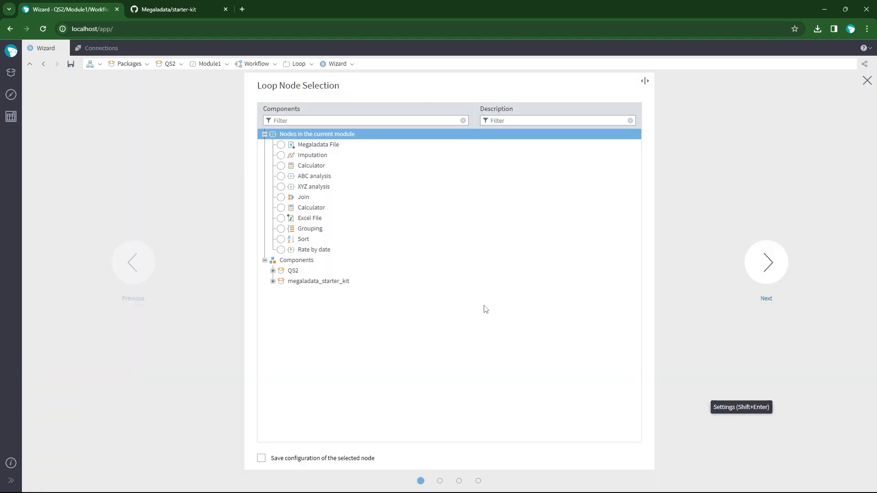
click(281, 250)
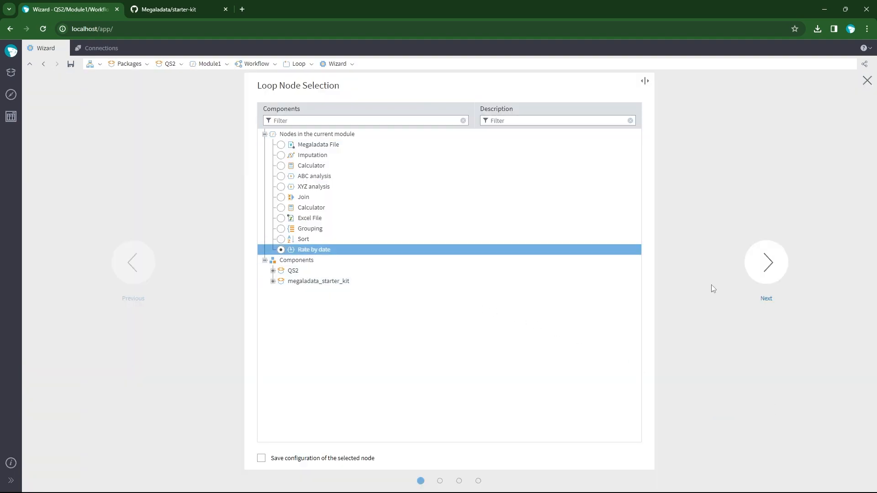
click(528, 128)
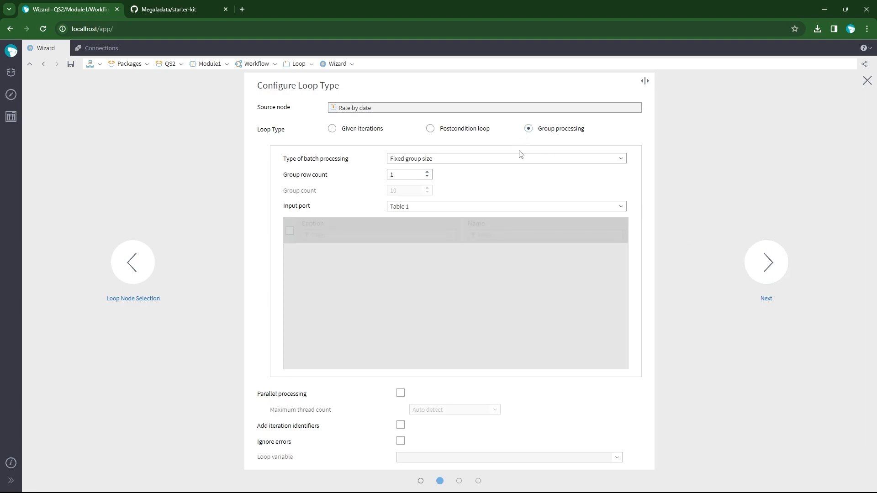
click(624, 160)
click(552, 192)
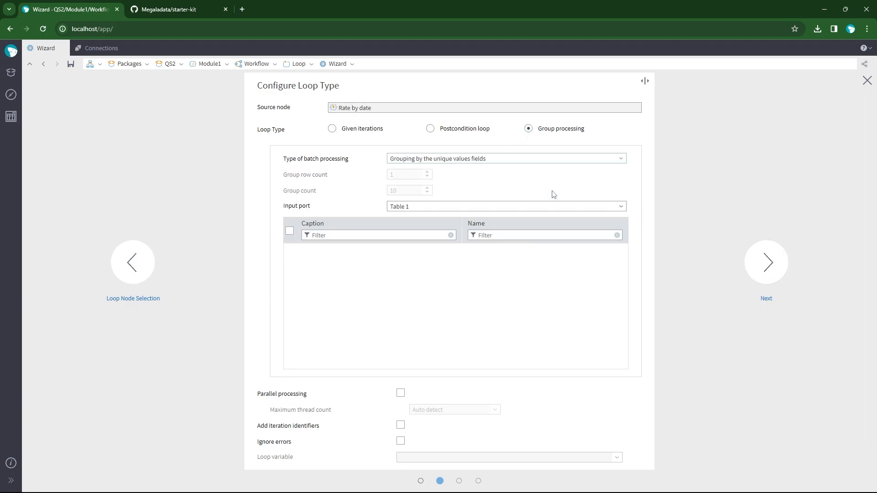
click(610, 205)
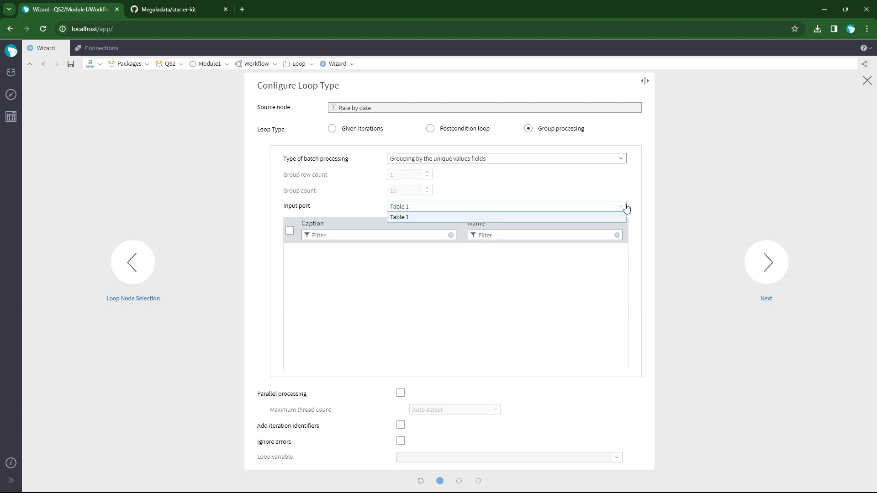
click(614, 216)
click(781, 269)
click(783, 271)
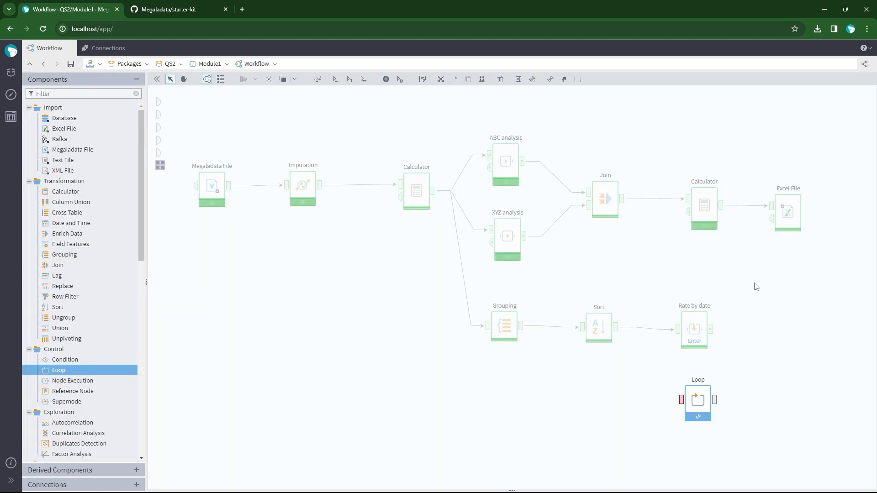
Step: Connect Sort's output to the Loop node and configure it to group by PayDate with parallel processing enabled
drag(616, 326, 681, 400)
double_click(704, 402)
click(766, 264)
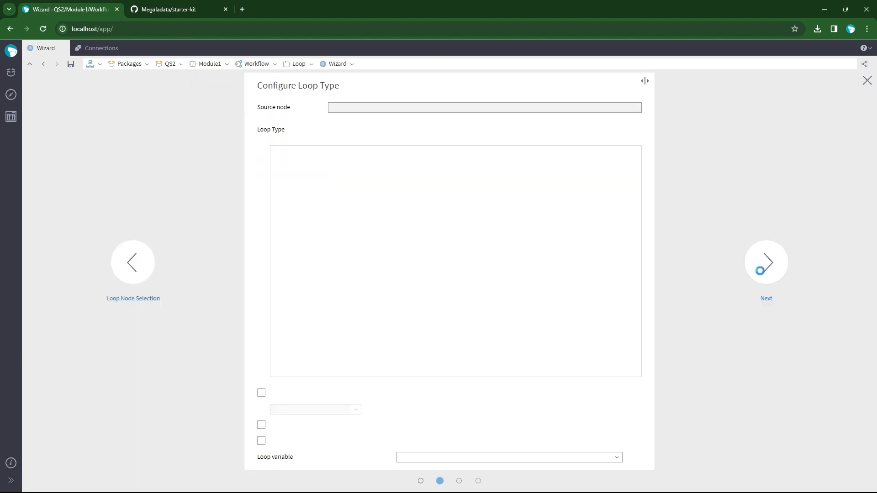
click(290, 250)
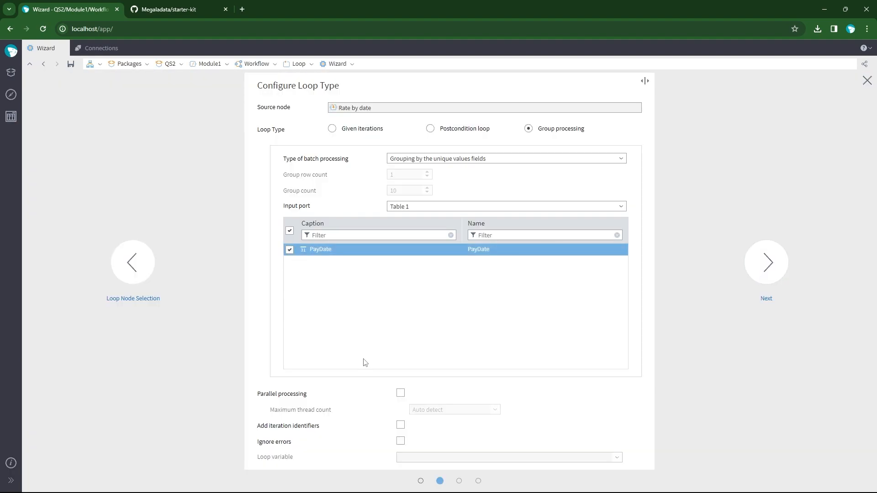
click(400, 393)
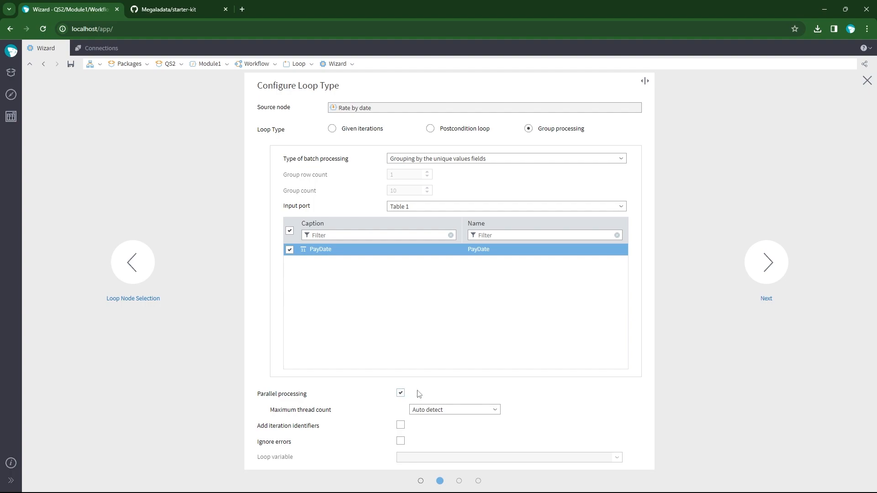
click(749, 276)
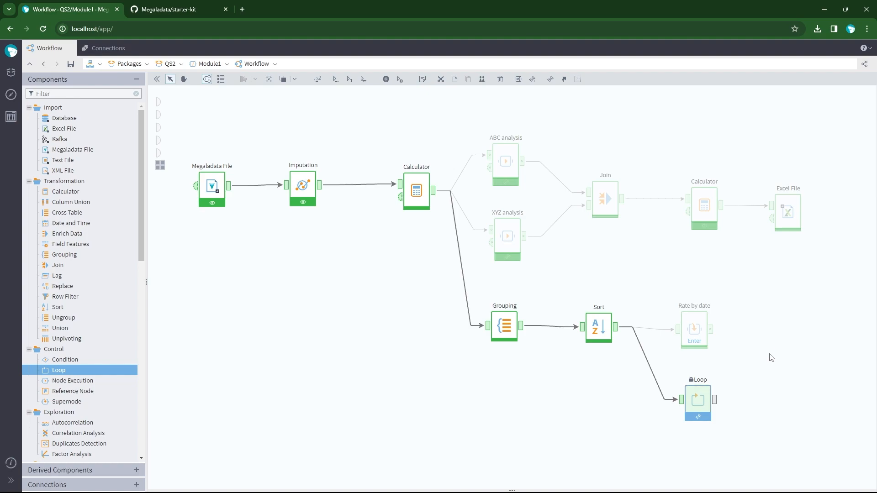
Step: Run and preview the Loop node's output table, and check its process time in the list of processes
click(716, 404)
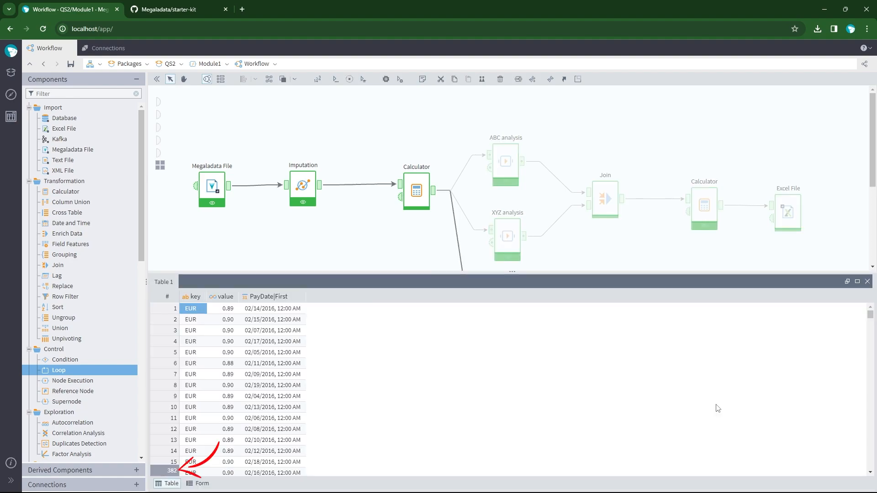
click(867, 281)
click(11, 463)
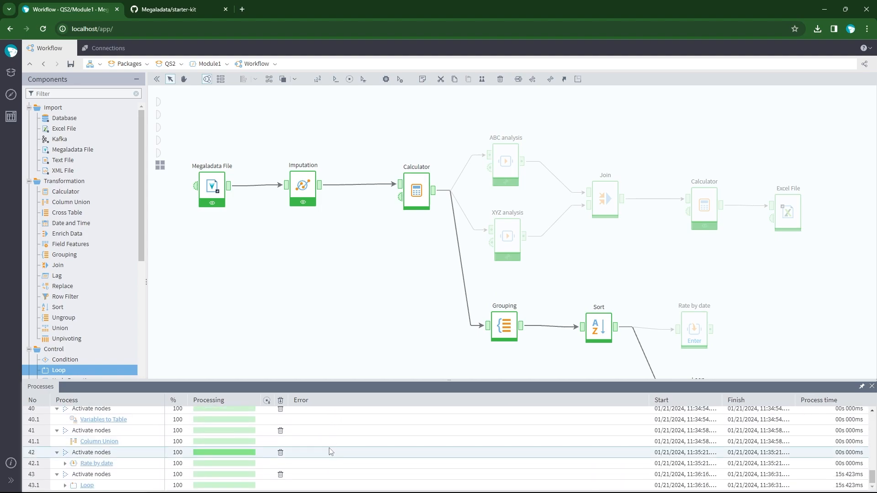
click(834, 486)
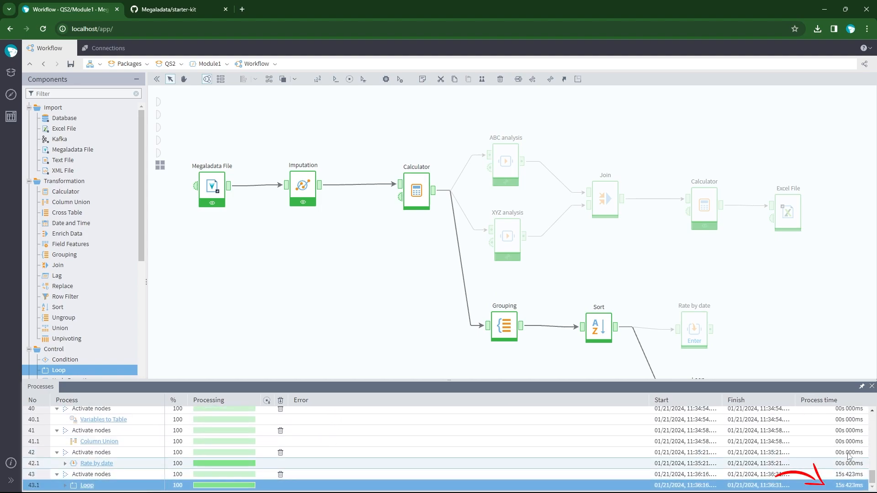
click(872, 386)
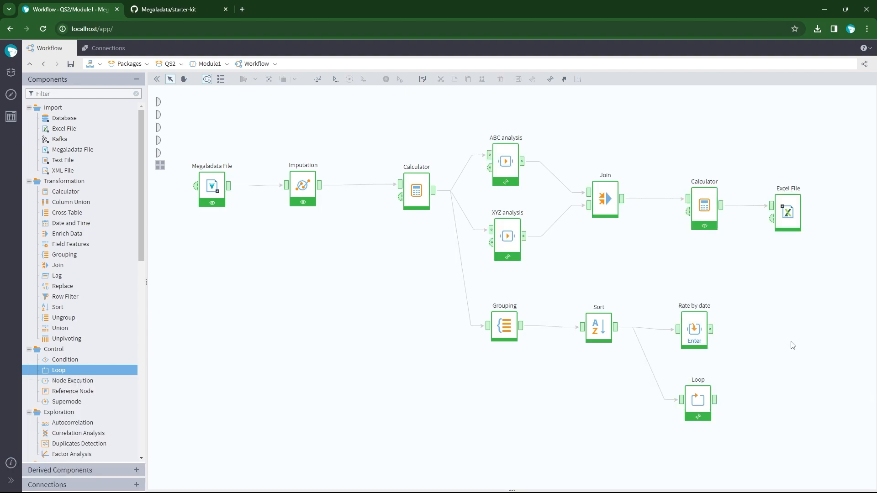
Step: Add a Join node that left-joins the first Calculator's output with the Loop output, linking PayDate to PayDate|First
drag(57, 265, 814, 282)
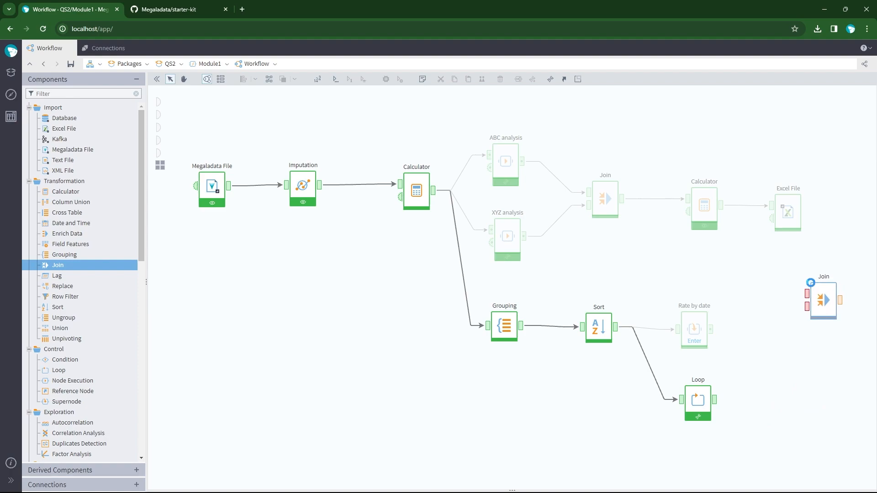
drag(433, 190, 806, 296)
drag(714, 400, 806, 307)
click(831, 296)
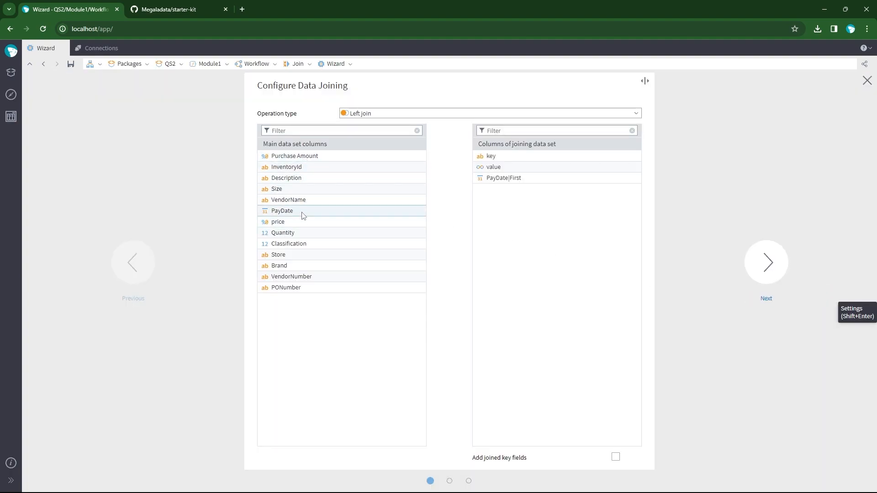
drag(520, 182, 521, 182)
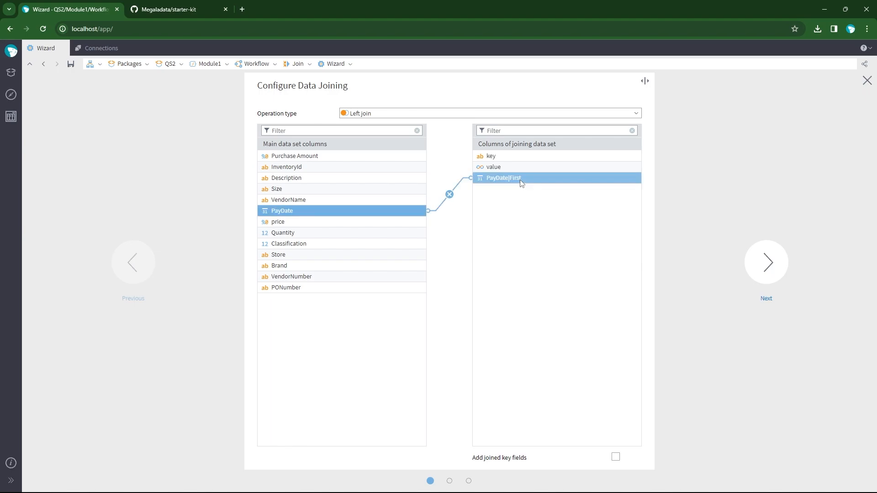
click(749, 270)
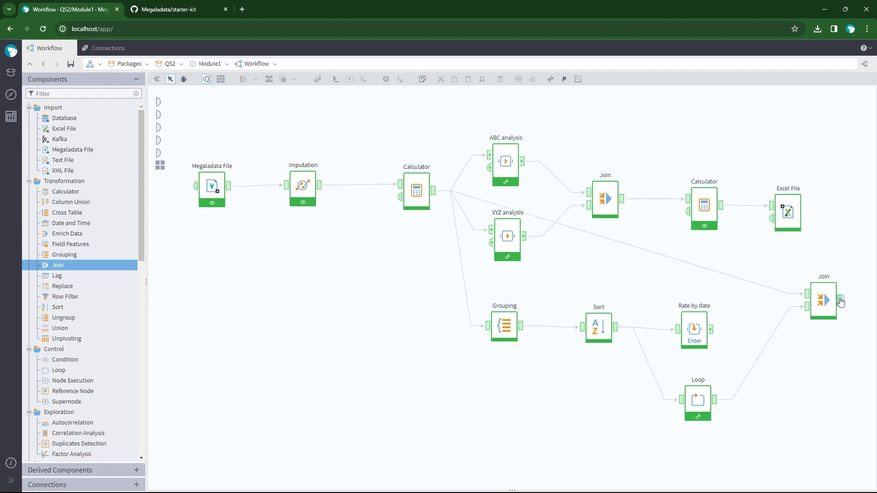
Step: Preview the new Join node's output data set and compare it with the first Calculator's output
click(840, 300)
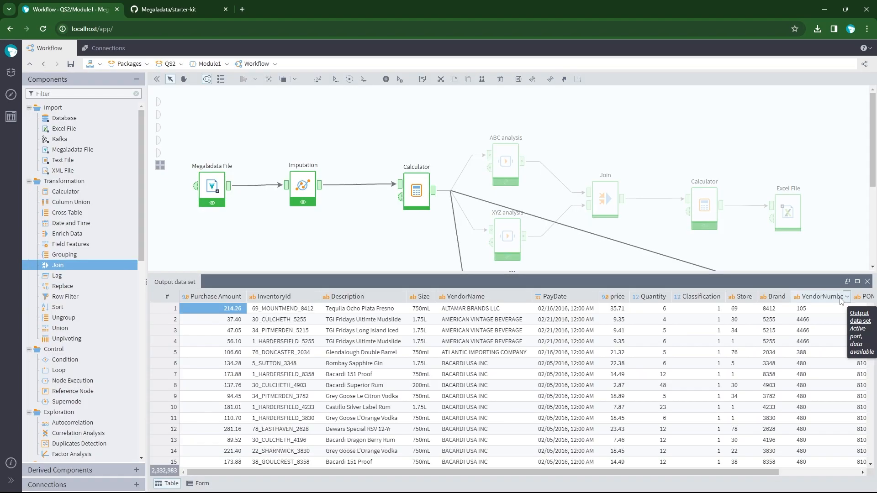
click(867, 282)
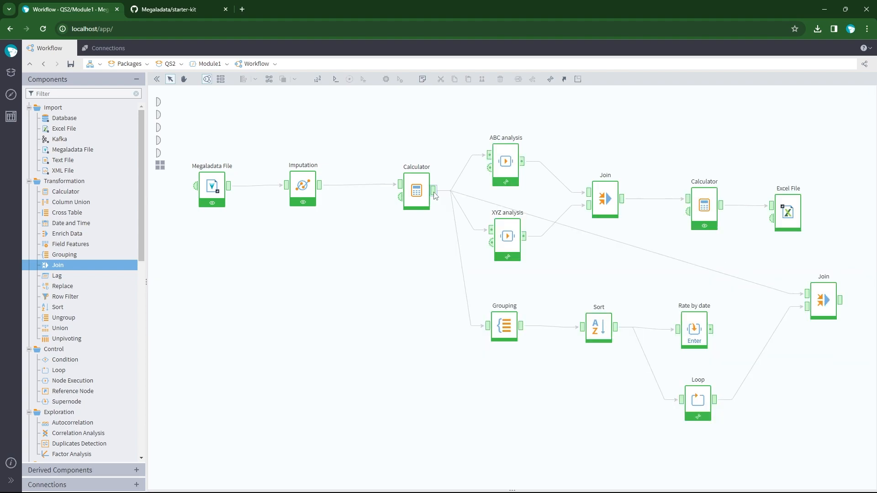
click(433, 191)
click(867, 281)
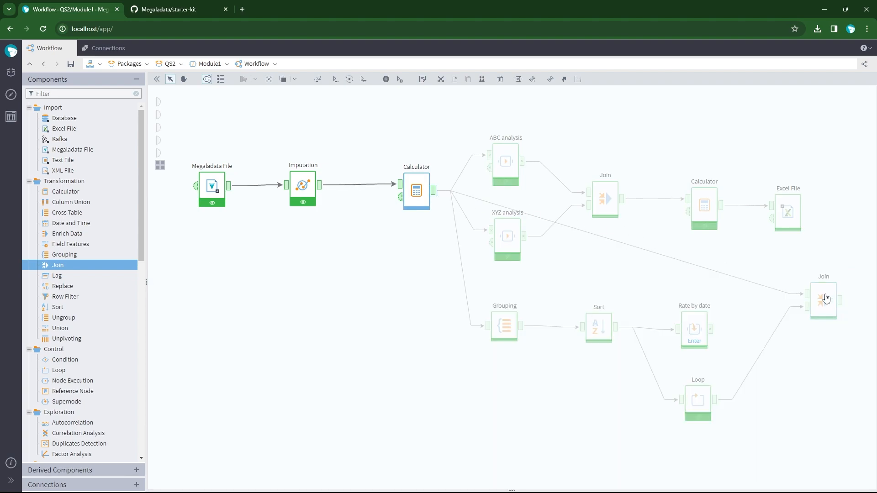
Step: Rearrange the lower branch, moving the Join node nearer to Loop and shifting Grouping through Join together to free up space
click(811, 361)
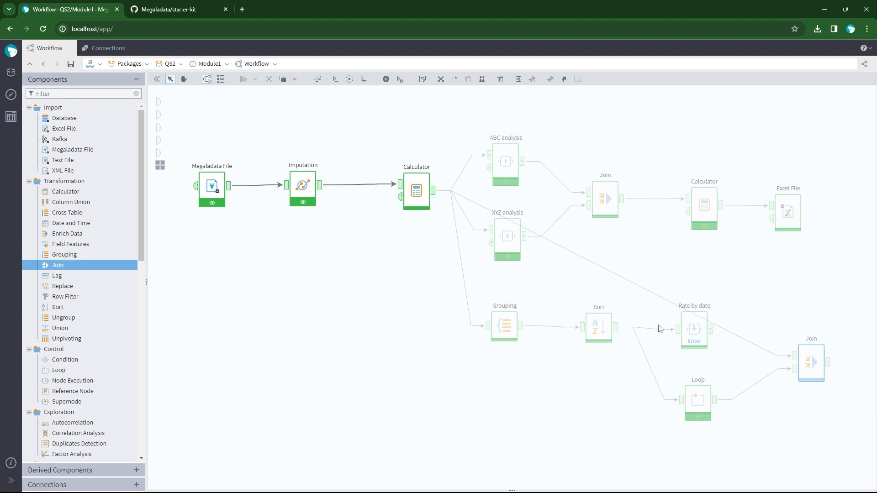
drag(475, 297, 835, 392)
drag(793, 360, 610, 356)
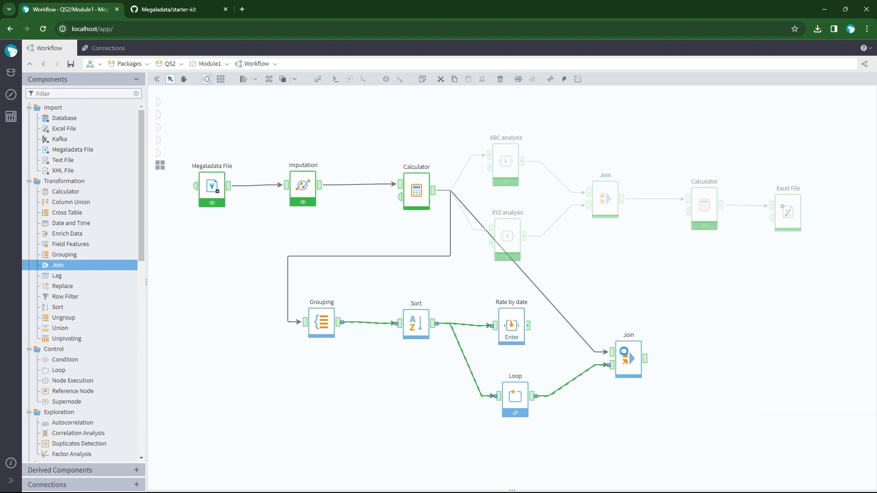
click(720, 399)
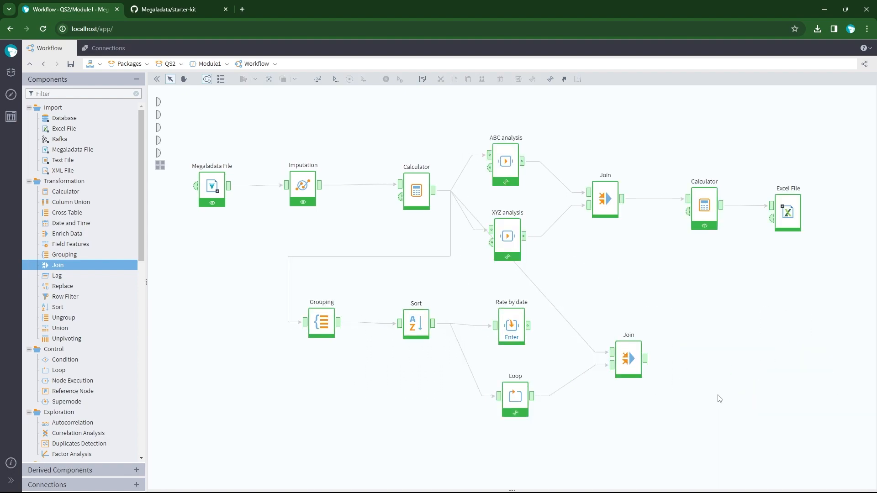
Step: Add a Calculator node after the lower Join and set its expression's name and caption to price_EURO
drag(57, 191, 724, 359)
click(723, 359)
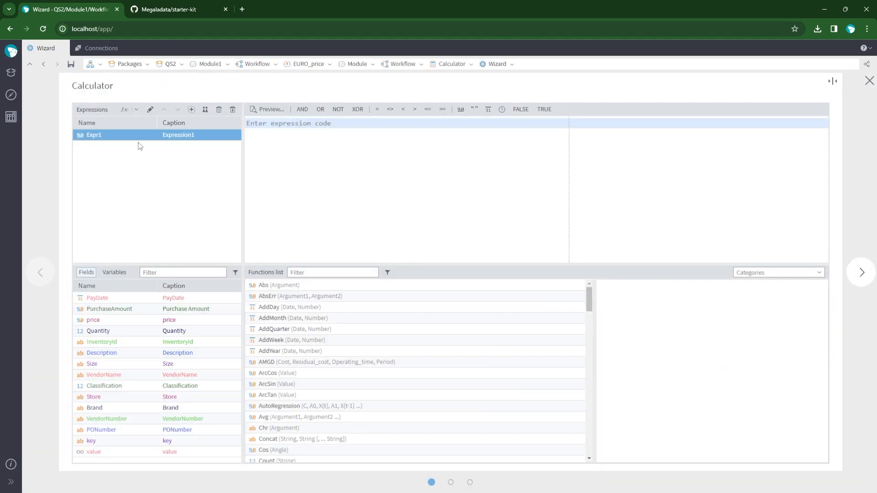
double_click(137, 139)
text(price_EURO)
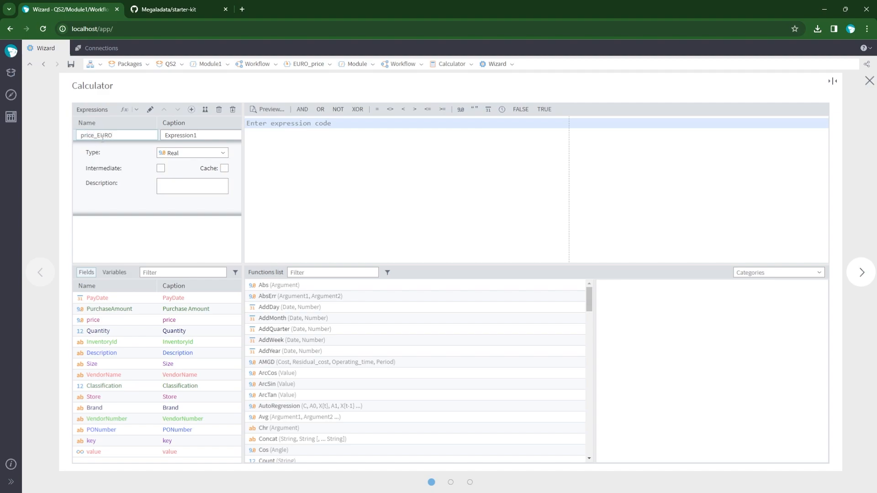
double_click(103, 136)
key(ctrl+c)
double_click(217, 136)
key(ctrl+v)
click(272, 177)
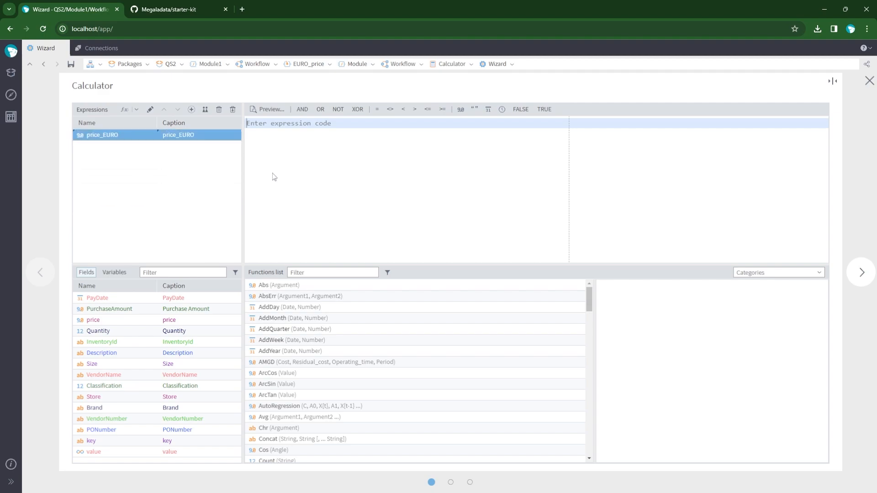
Step: Define price_EURO as the price field multiplied by value, preview the calculation, and save the Calculator node
double_click(185, 323)
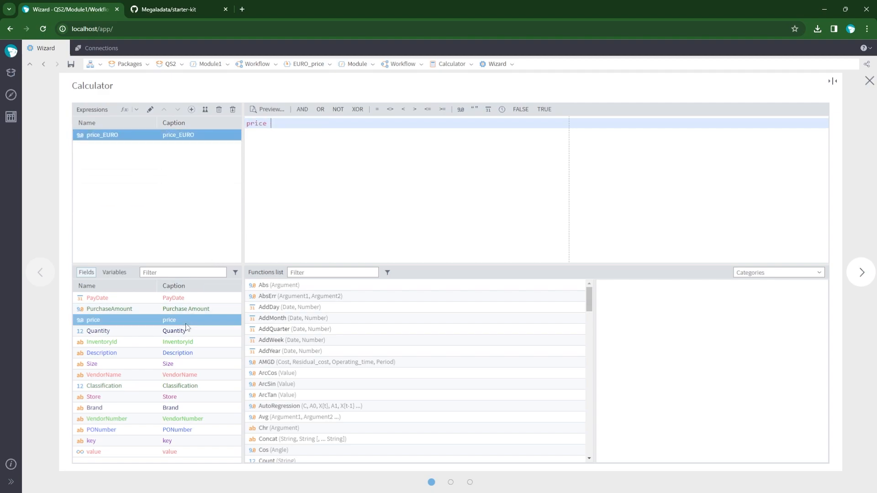
double_click(193, 451)
click(273, 111)
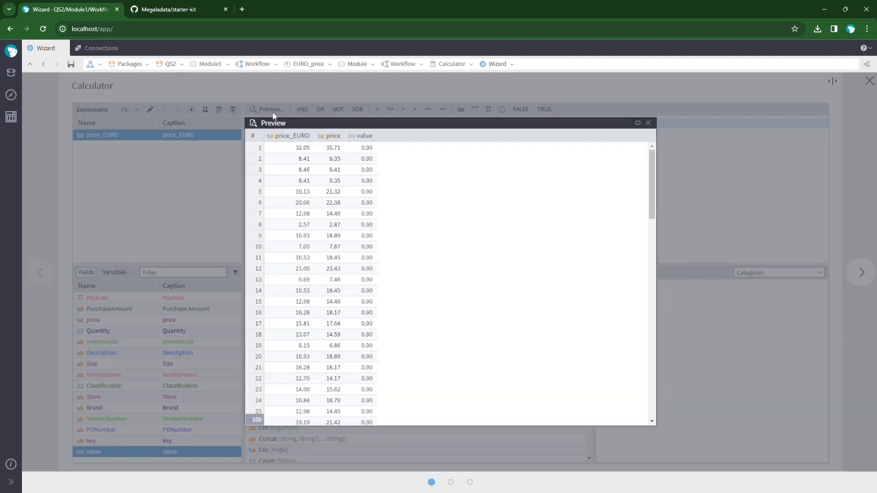
scroll(378, 231, down, 5)
scroll(378, 234, up, 5)
click(648, 123)
click(854, 267)
click(859, 323)
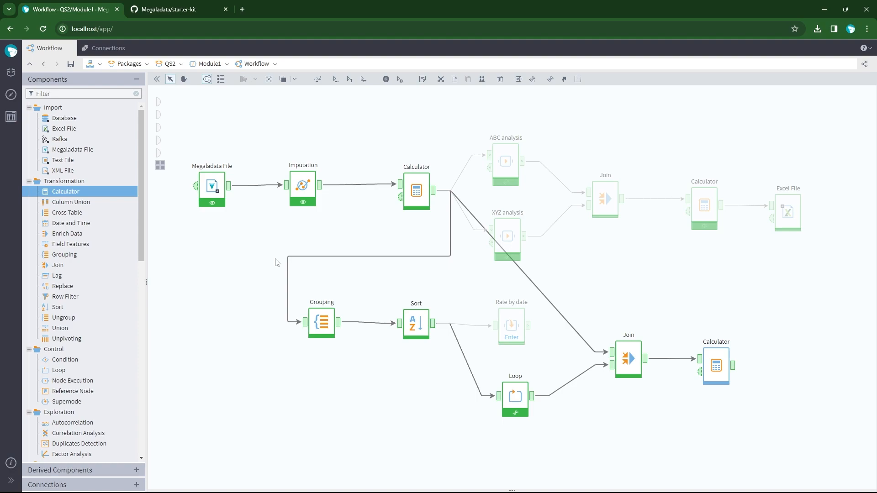
Step: Collapse the lower branch from Grouping through Calculator into a supernode named EURO_price
drag(295, 277, 800, 456)
right_click(720, 358)
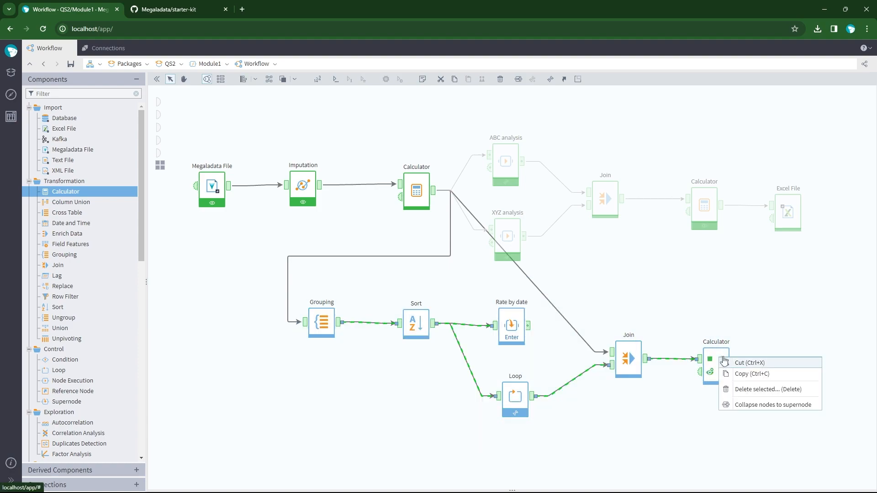
click(772, 405)
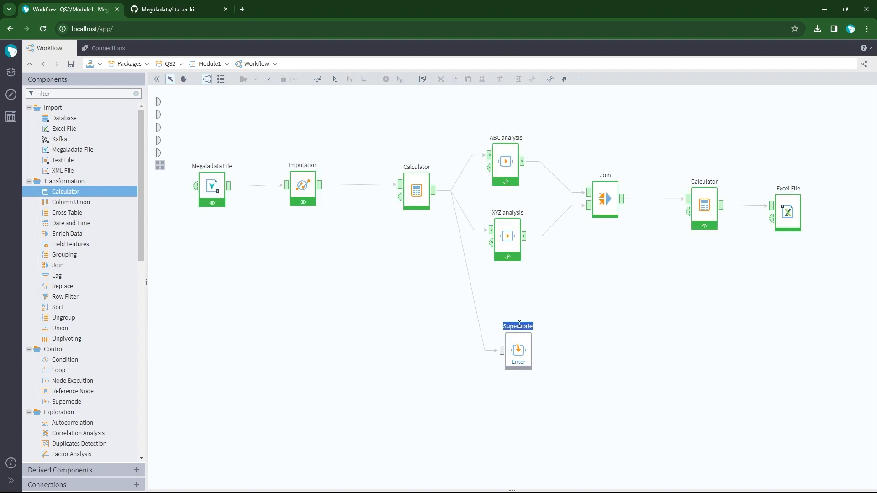
text(EURO_price)
Step: Add an output port to the EURO_price supernode in its settings
double_click(526, 348)
click(315, 158)
click(334, 168)
click(767, 262)
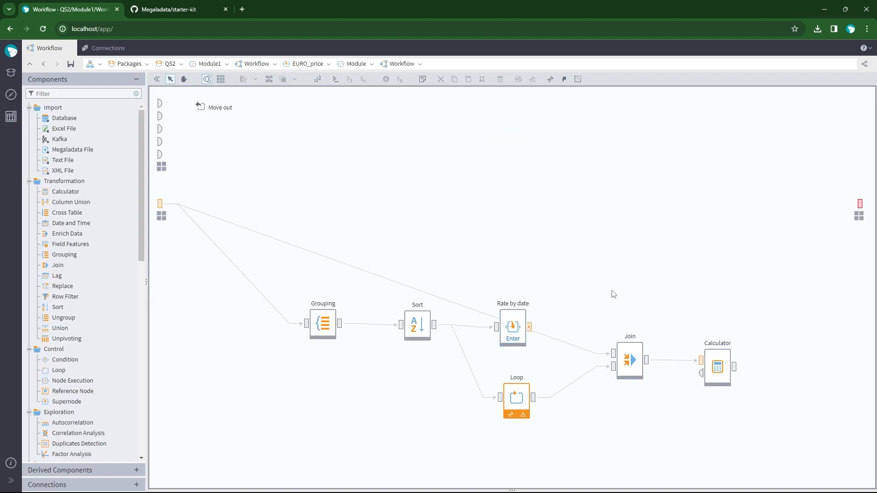
Step: Inside EURO_price, connect Calculator to the output port, update the Loop node's configuration, and return to the main workflow
drag(734, 366, 860, 204)
right_click(510, 397)
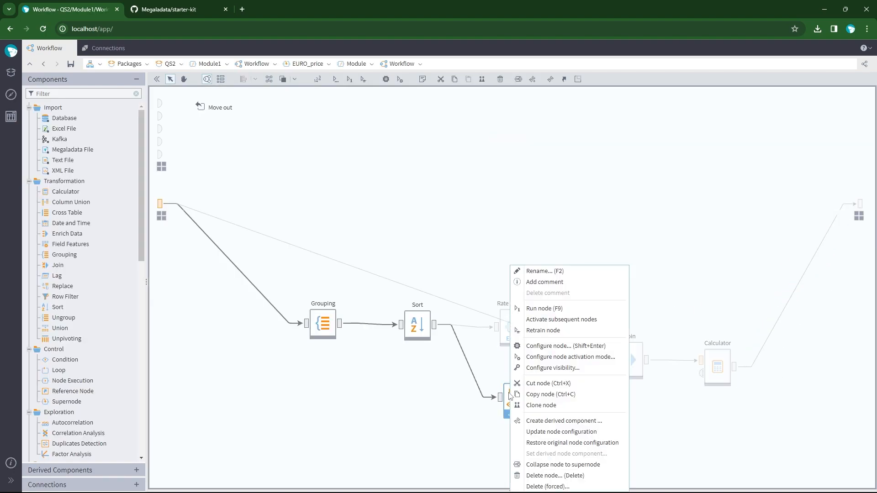
click(580, 432)
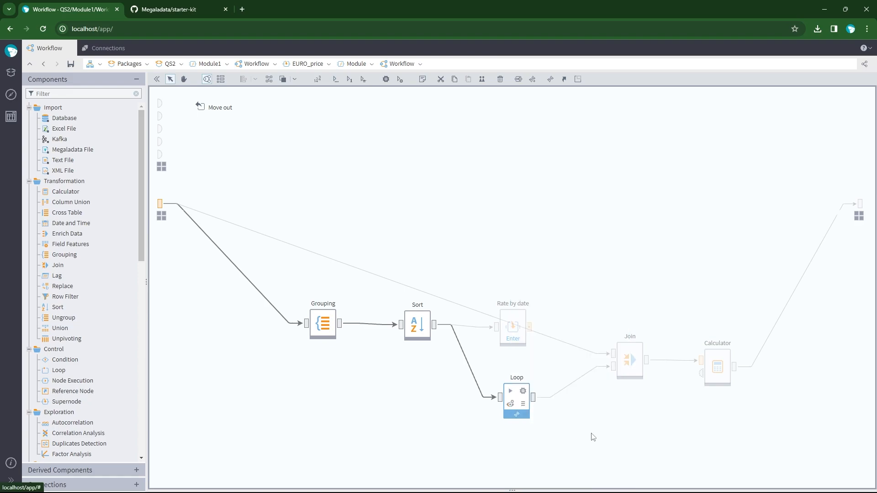
drag(734, 367, 860, 202)
click(222, 110)
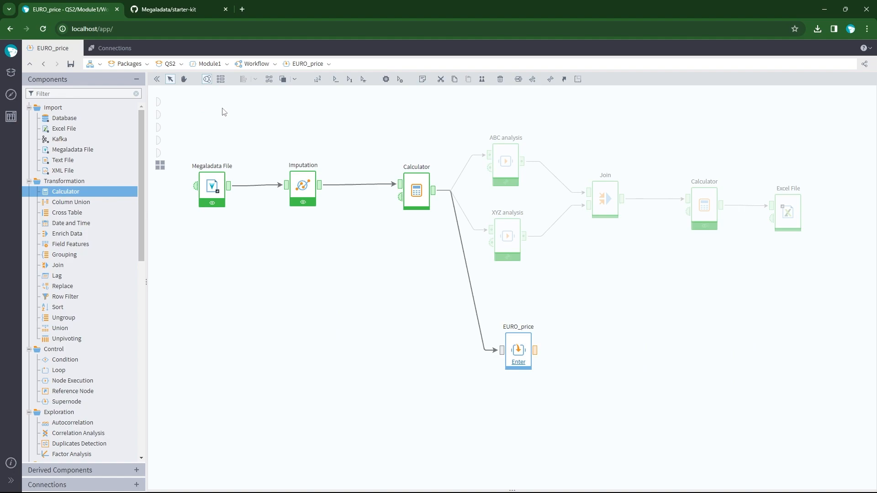
Step: Create a new SQLite connection among Module1's connections
click(11, 94)
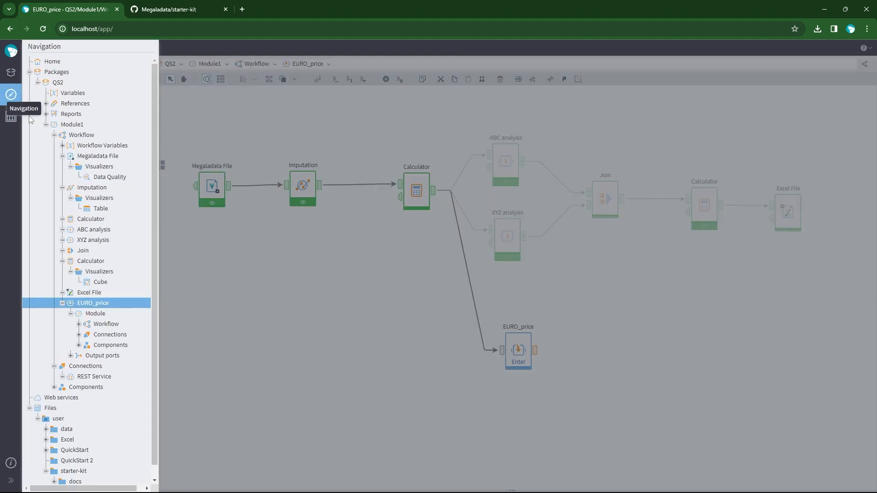
click(132, 366)
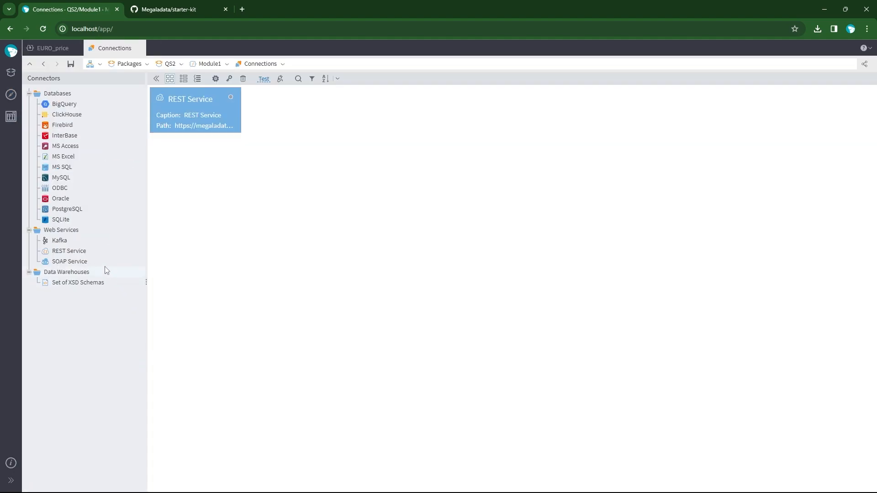
double_click(90, 224)
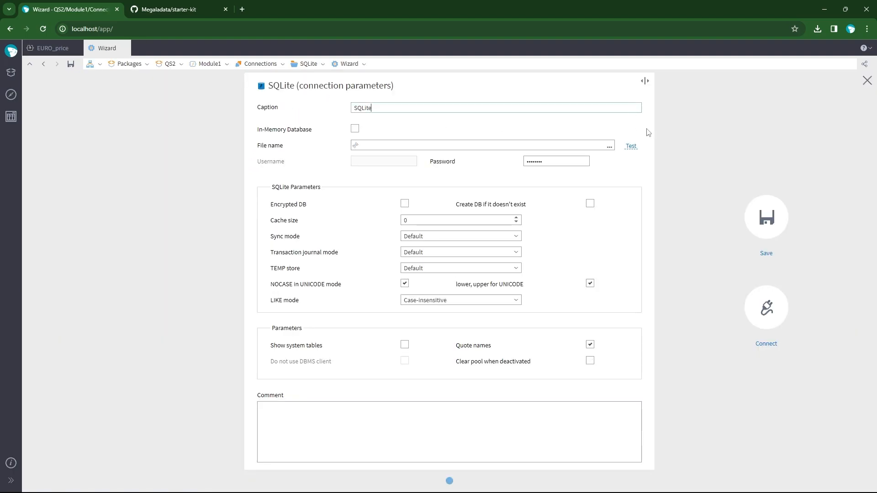
Step: Set the SQLite connection's database file to megaladata.db from the QuickStart 2 folder
click(609, 146)
click(368, 244)
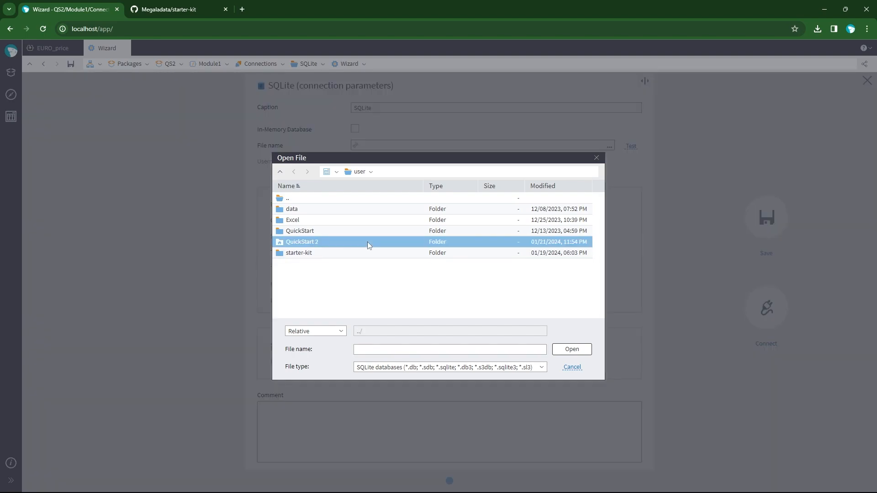
double_click(368, 243)
click(318, 213)
click(571, 349)
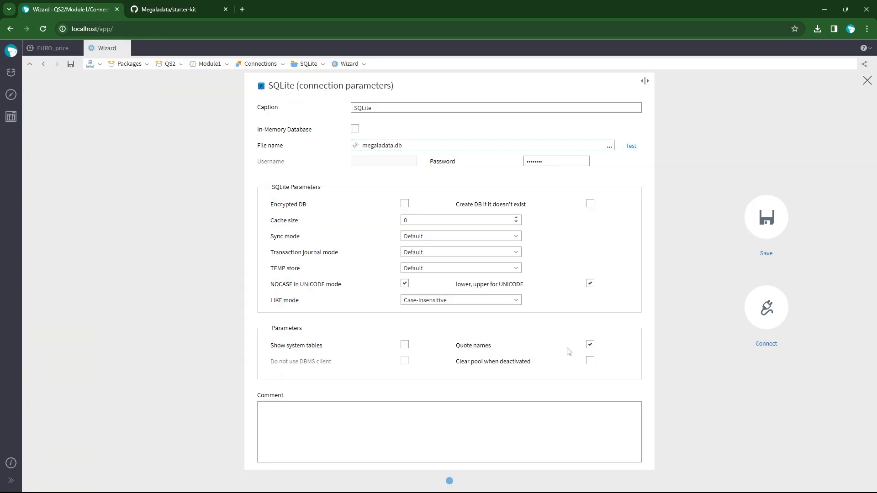
Step: Test the SQLite connection to megaladata.db and save its parameters
click(630, 146)
click(438, 284)
click(760, 220)
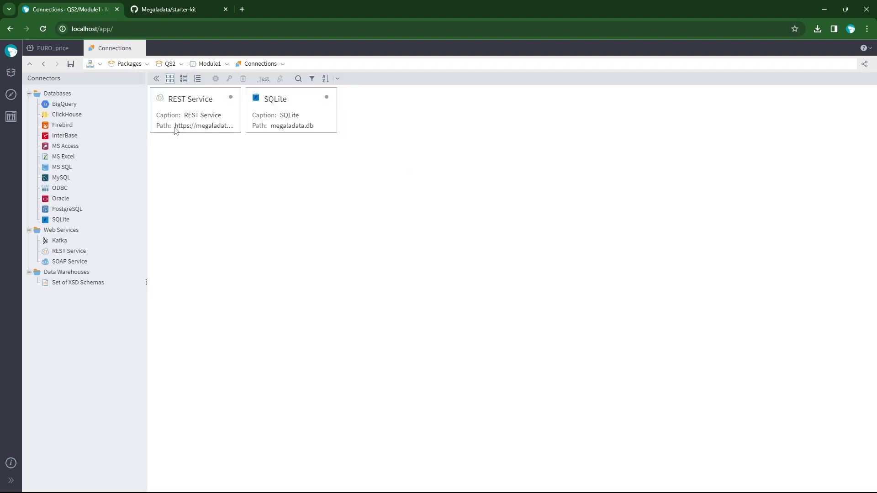
Step: Configure the SQLite connection's visibility and close the connections page to return to the workflow
right_click(281, 106)
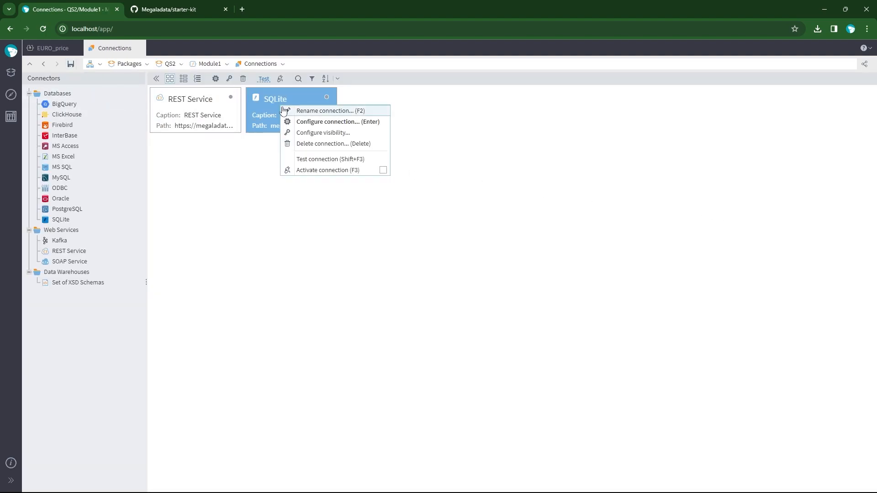
click(307, 133)
click(336, 279)
click(432, 325)
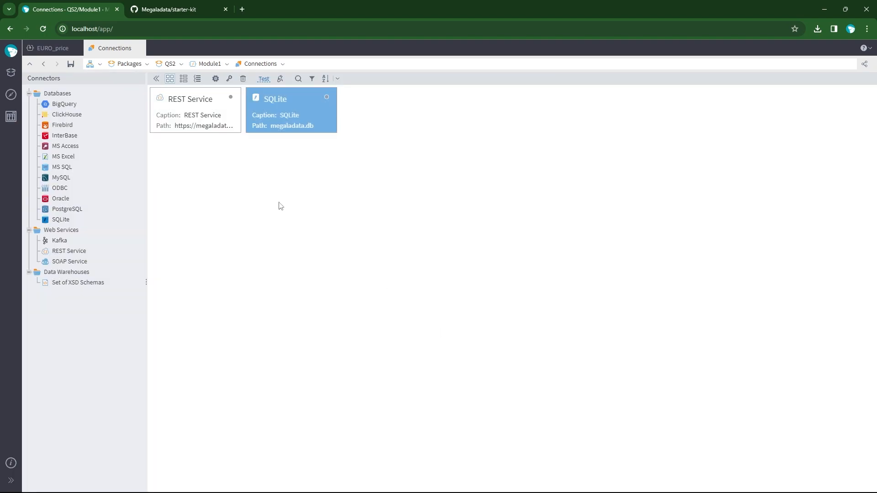
click(143, 43)
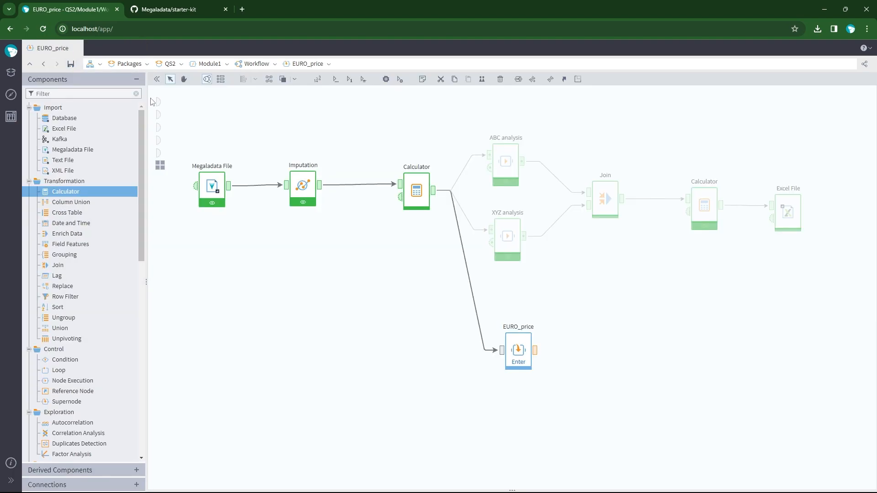
Step: Add a Database export node to the main workflow beside the EURO_price supernode
scroll(108, 176, down, 10)
click(120, 405)
drag(120, 404, 652, 347)
Step: Link Module1's SQLite connection to the Database node's connection port and EURO_price's output to its data input
click(69, 485)
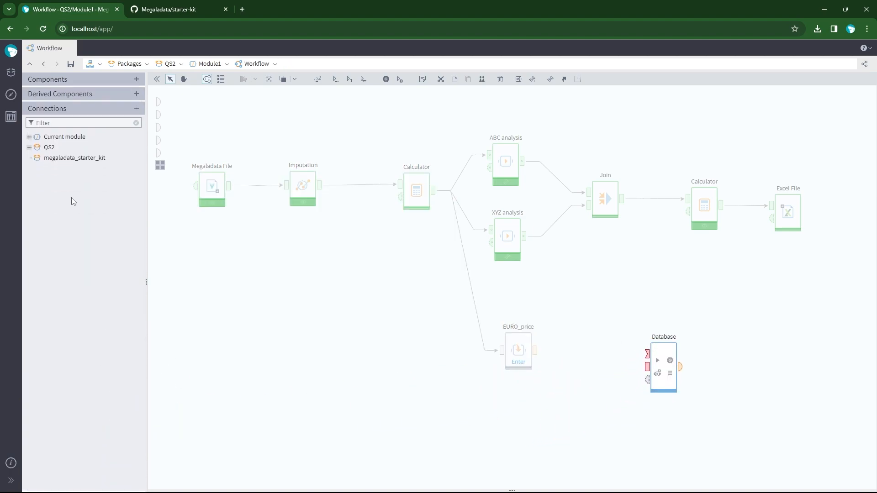
click(29, 147)
click(37, 157)
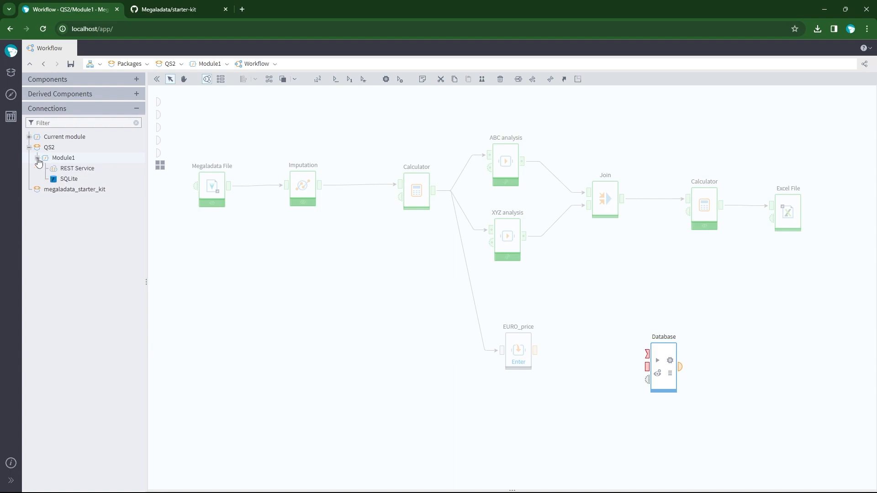
drag(68, 176, 647, 354)
drag(535, 350, 647, 366)
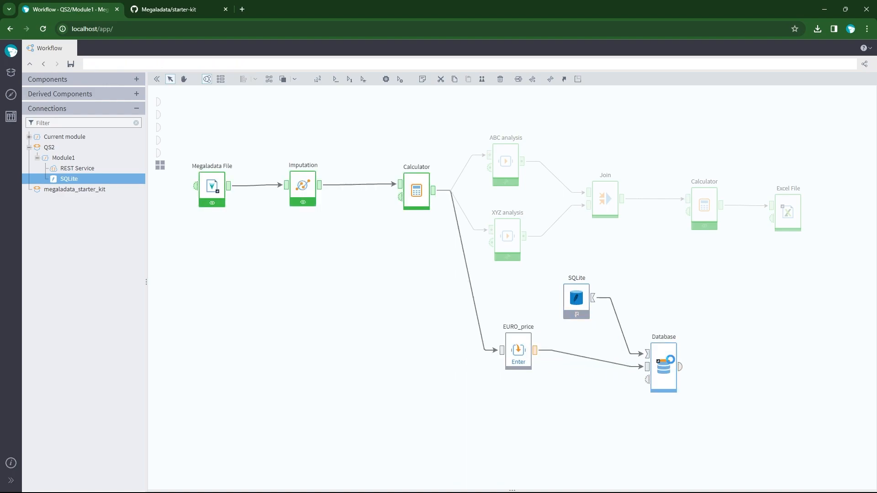
Step: In the Database node's settings, activate the megaladata.db connection and create a new table named Prices
click(670, 360)
click(593, 108)
click(593, 140)
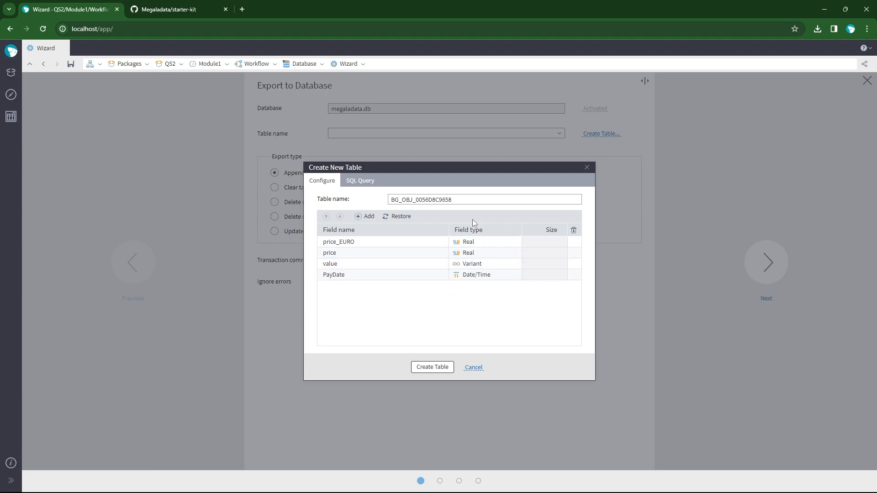
double_click(471, 199)
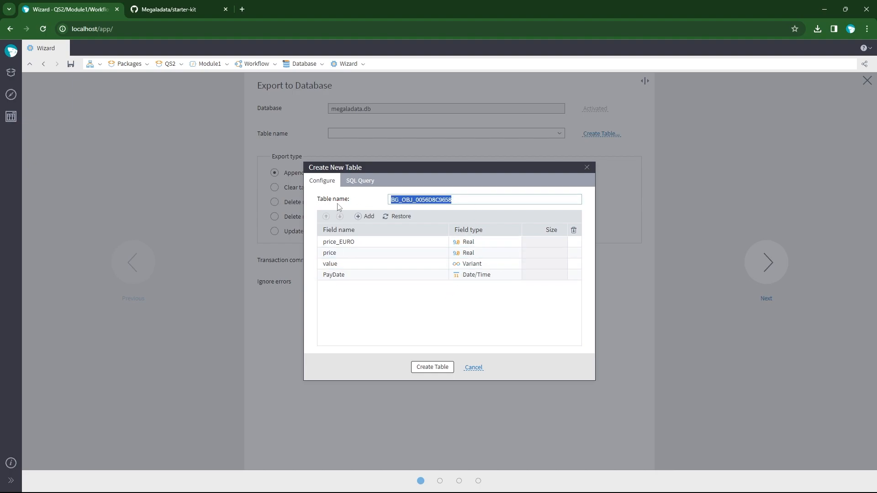
text(Prices)
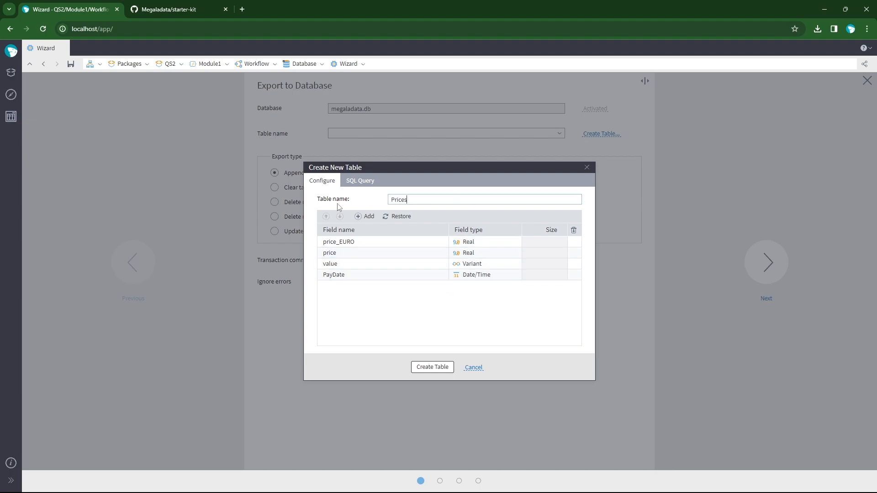
click(432, 367)
Step: Accept the remaining export settings of the Database node and run it
click(767, 263)
click(768, 263)
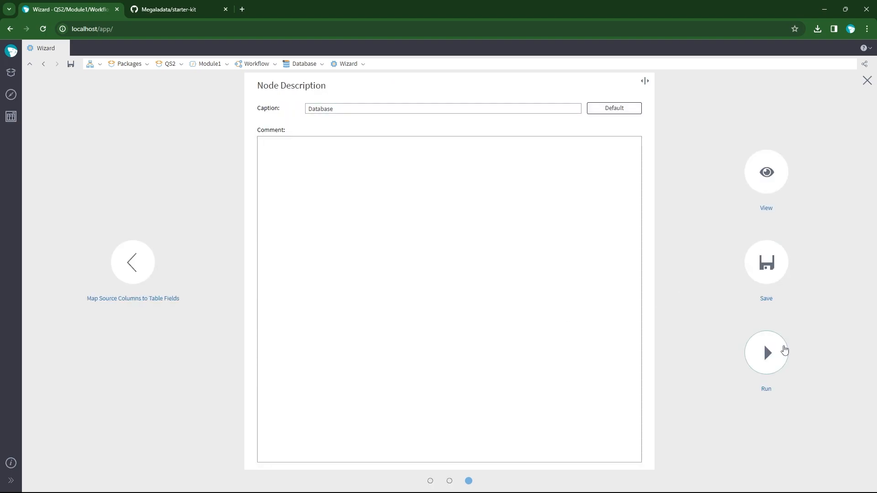
click(782, 351)
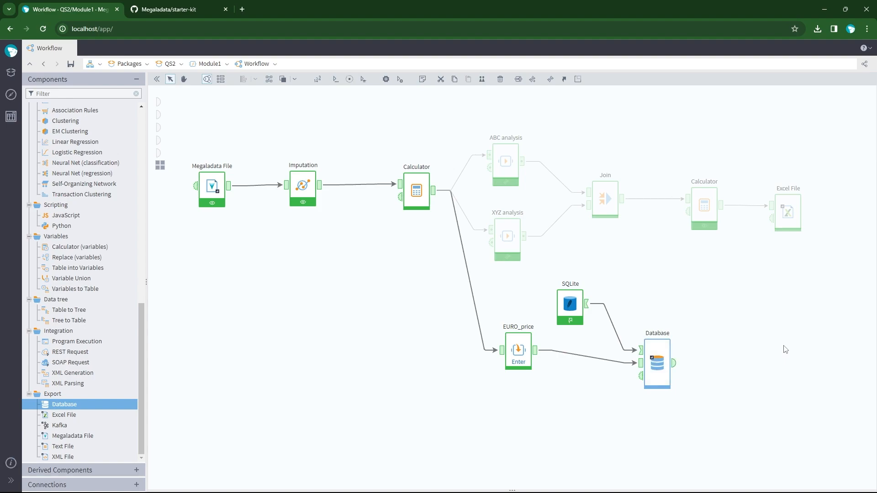
Step: Examine the execution status at the Database node's output port and close the view
click(675, 364)
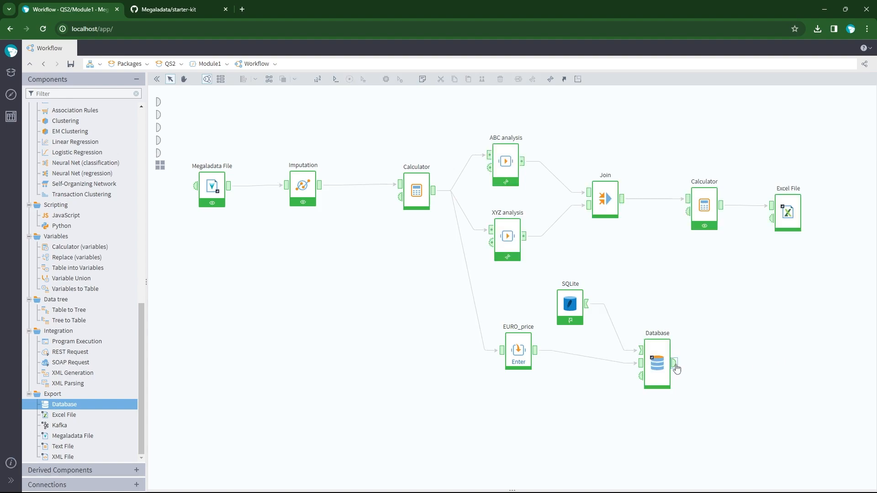
click(676, 368)
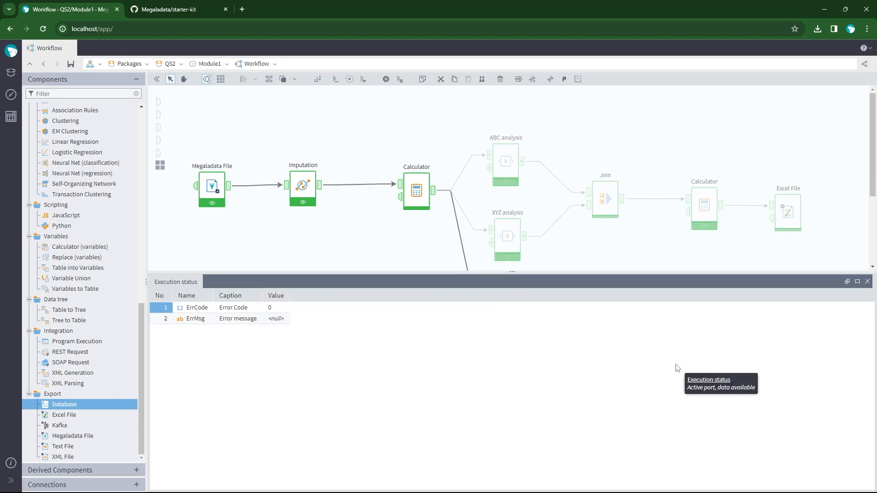
click(867, 282)
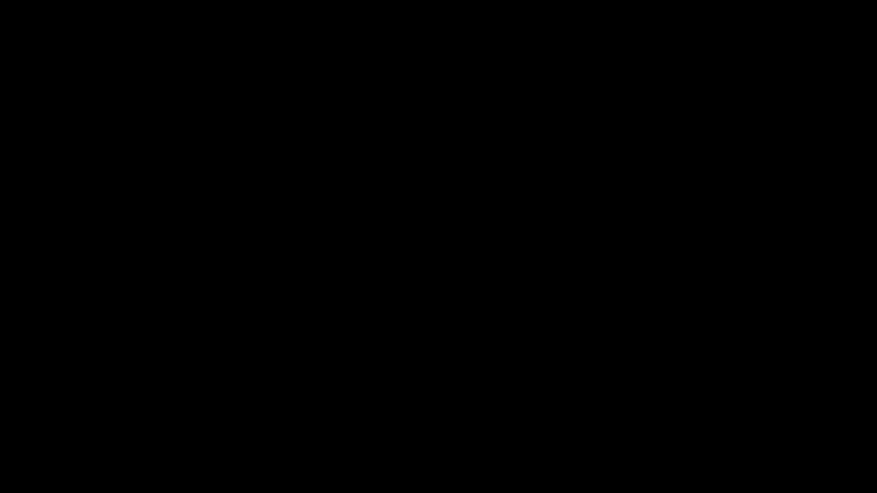